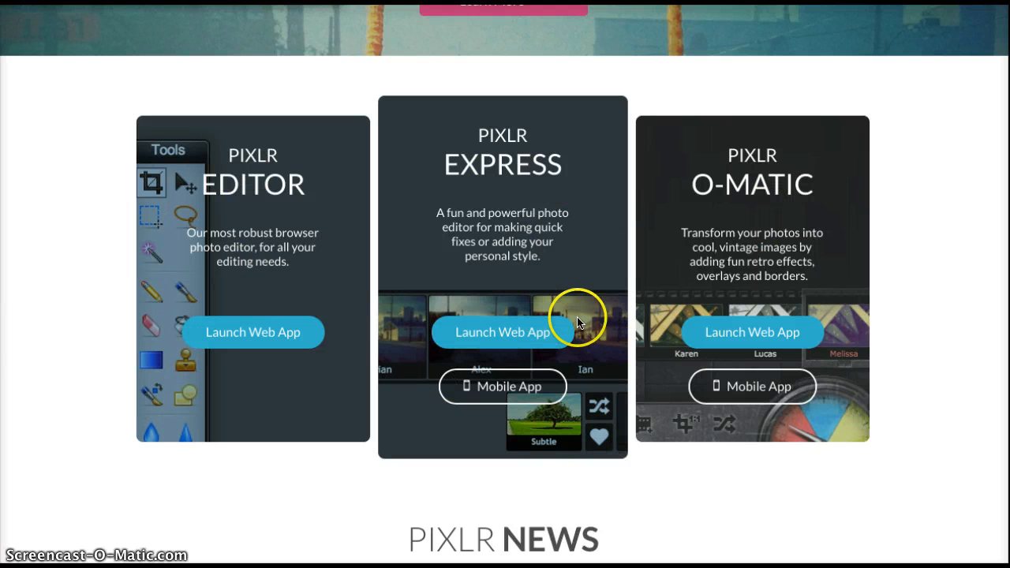
Launch the Pixlr Express web app and open the photo 395645_268903…022651490_n.jpg from the Antarctica Pictures folder
{"action": "left_click", "coordinate": [506, 334]}
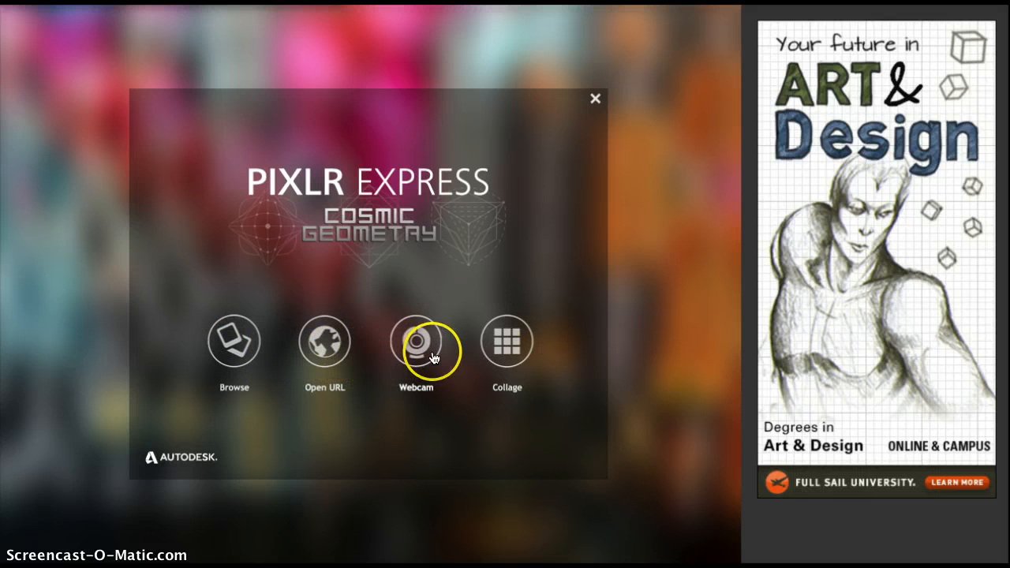
{"action": "left_click", "coordinate": [228, 345]}
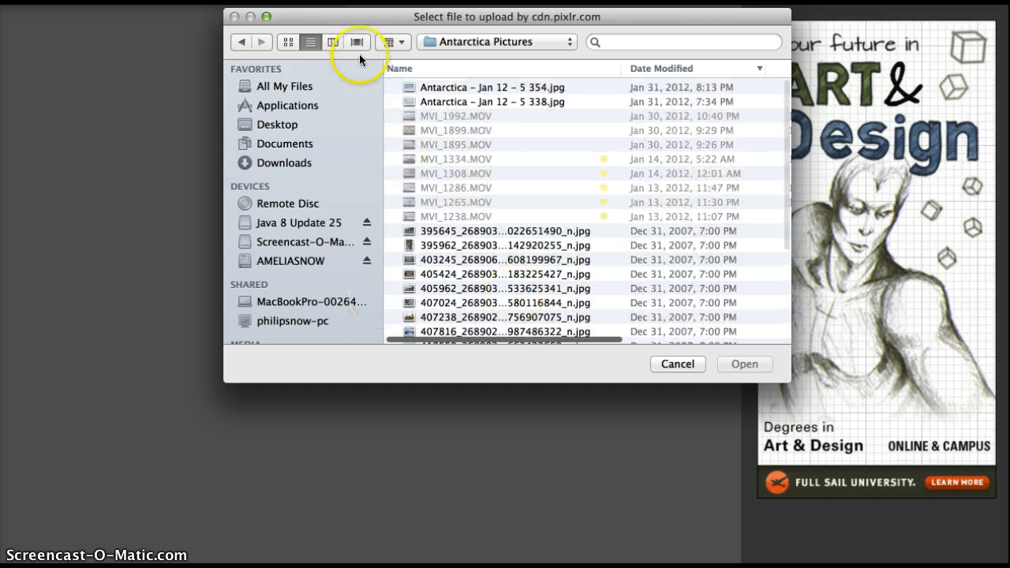
{"action": "left_click", "coordinate": [473, 229]}
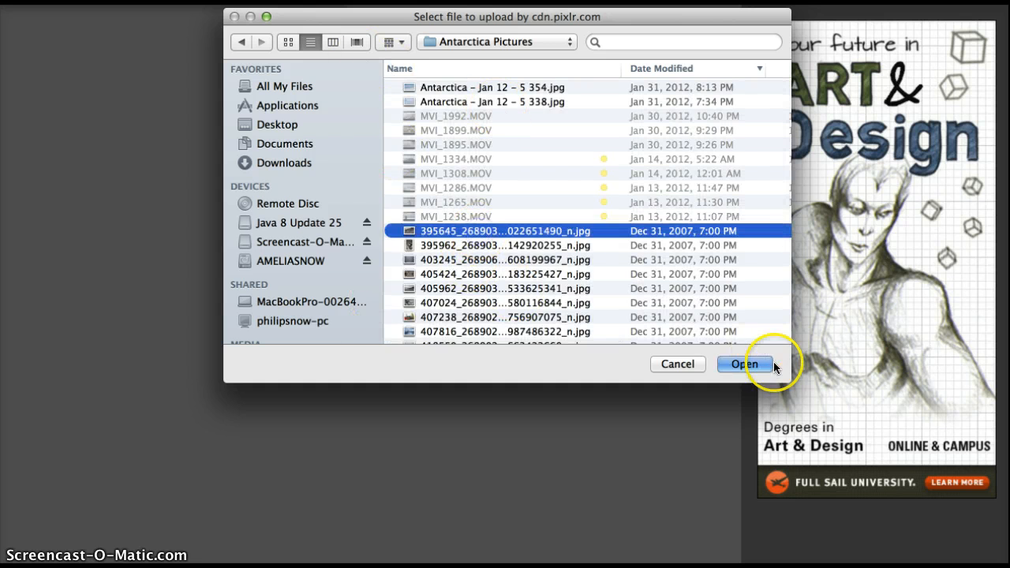
{"action": "left_click", "coordinate": [757, 363]}
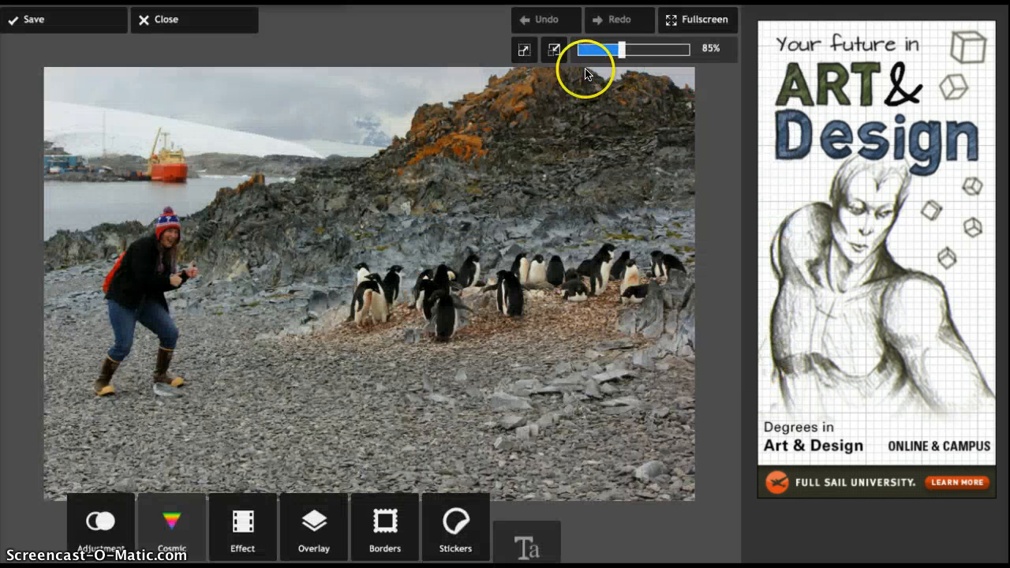
Whiten several of the penguins with the Brighten brush at brush size 48 and whitening 75, and apply it
{"action": "left_click", "coordinate": [99, 523]}
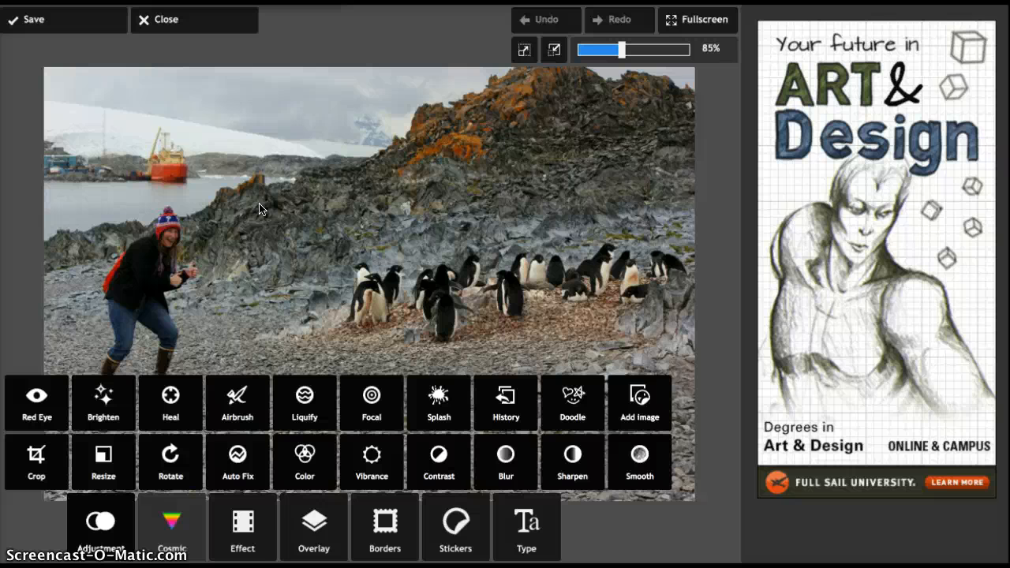
{"action": "left_click", "coordinate": [103, 401]}
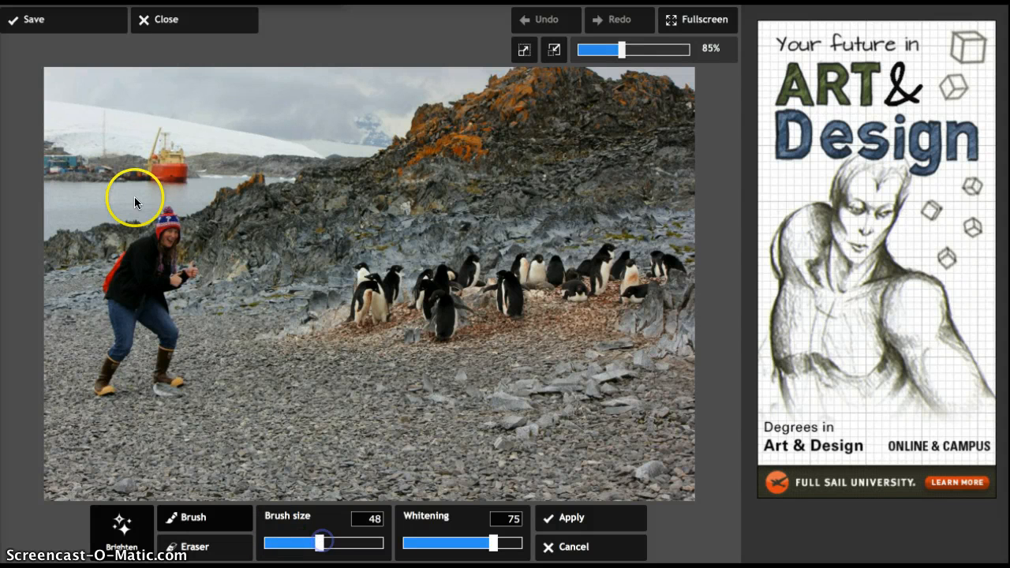
{"action": "left_click_drag", "start_coordinate": [379, 327], "coordinate": [374, 309]}
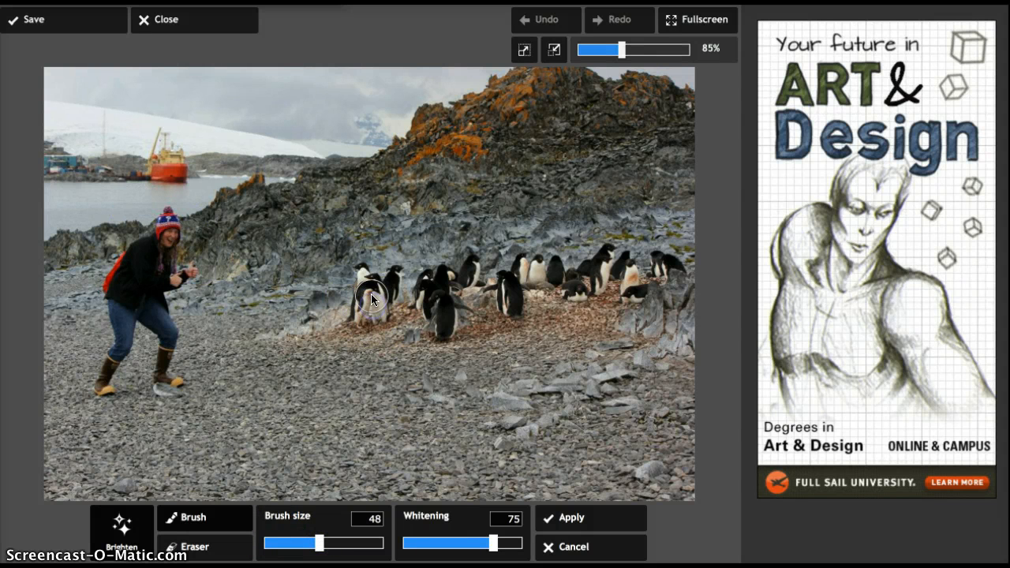
{"action": "left_click", "coordinate": [534, 275]}
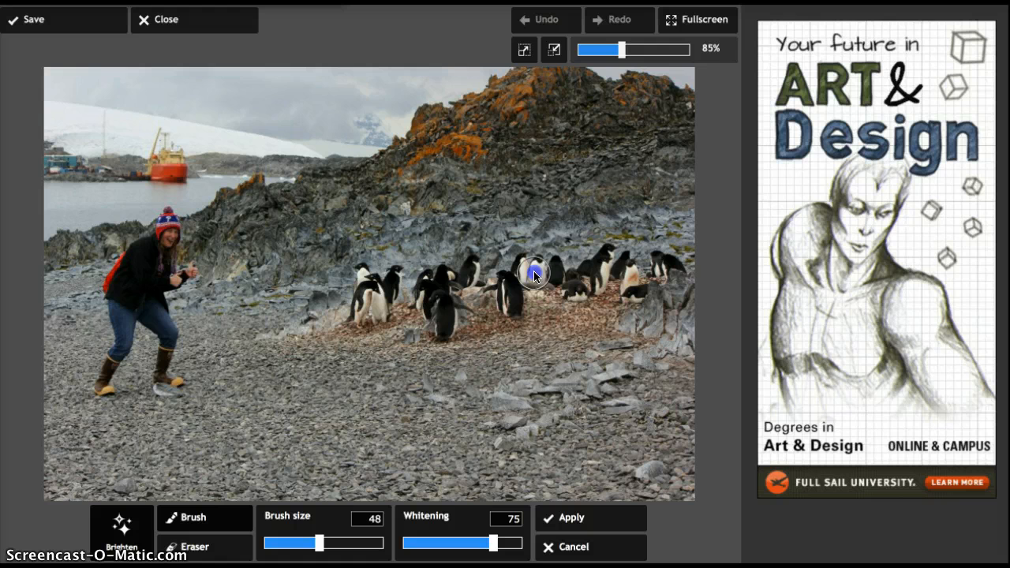
{"action": "left_click", "coordinate": [660, 269]}
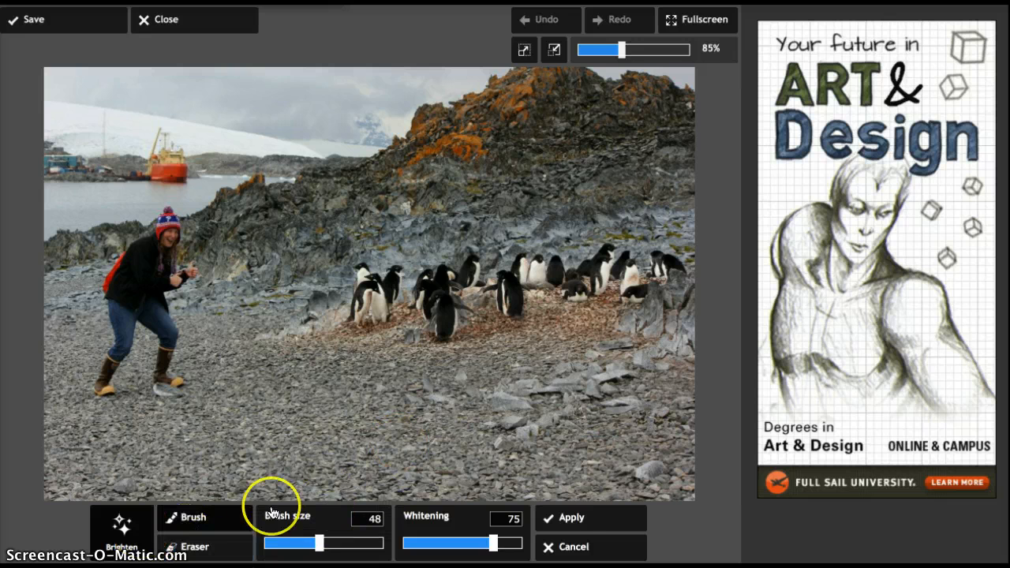
{"action": "left_click", "coordinate": [586, 529]}
{"action": "left_click", "coordinate": [106, 402]}
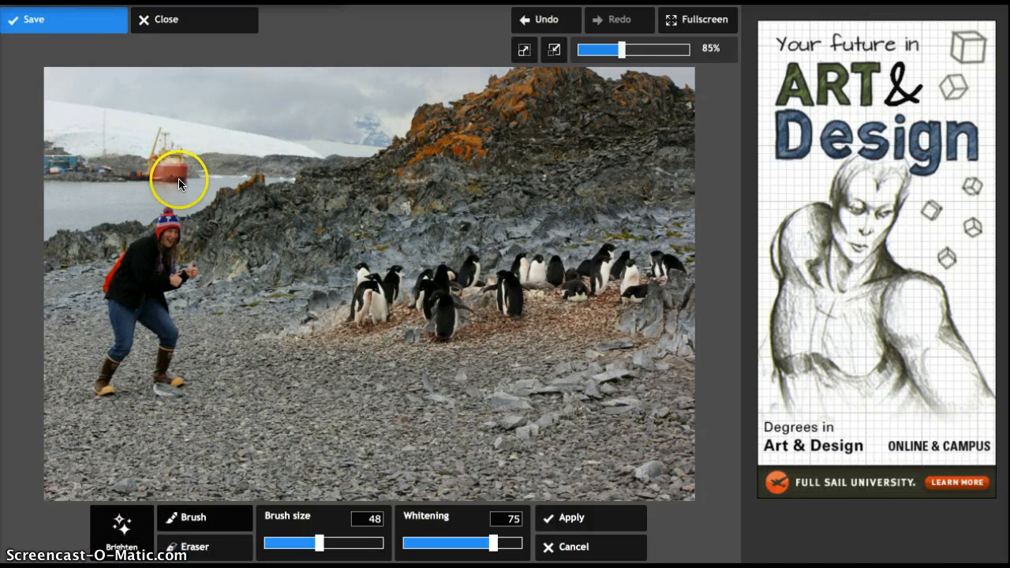
{"action": "left_click", "coordinate": [588, 547]}
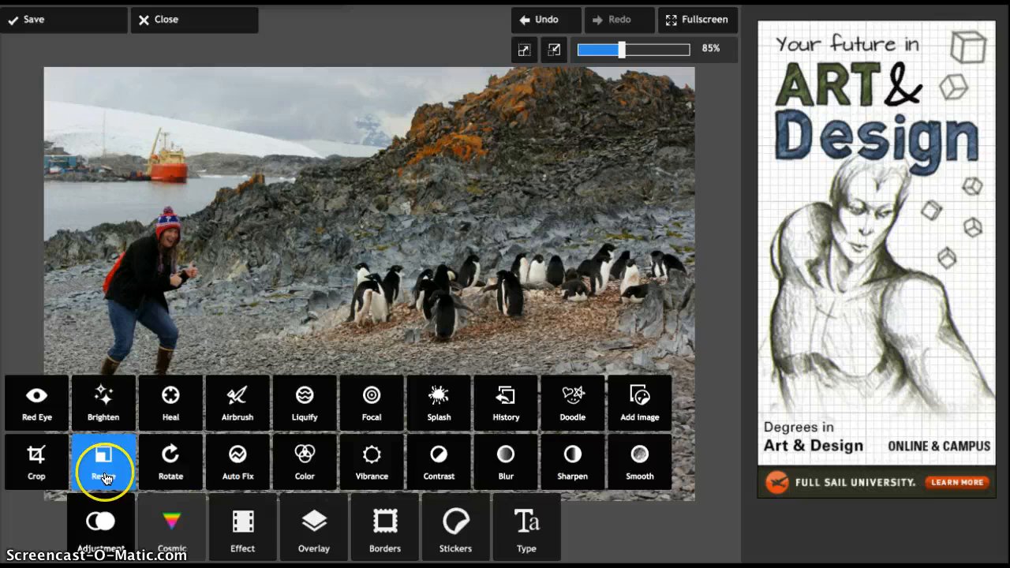
Crop the photo to 956 by 534 pixels, cutting off the strip of gravel along its lower edge
{"action": "left_click", "coordinate": [35, 464]}
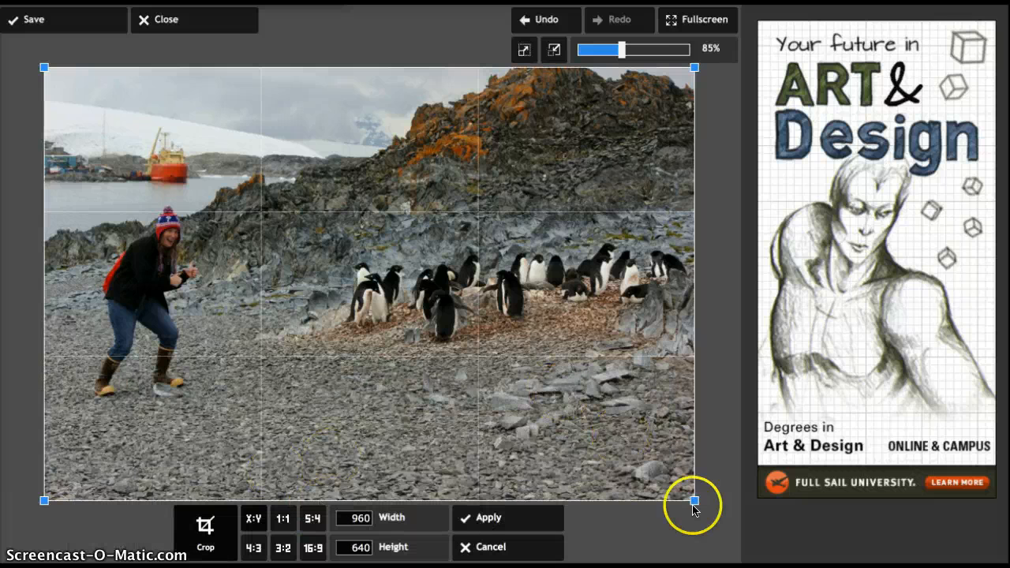
{"action": "left_click_drag", "start_coordinate": [695, 500], "coordinate": [692, 430]}
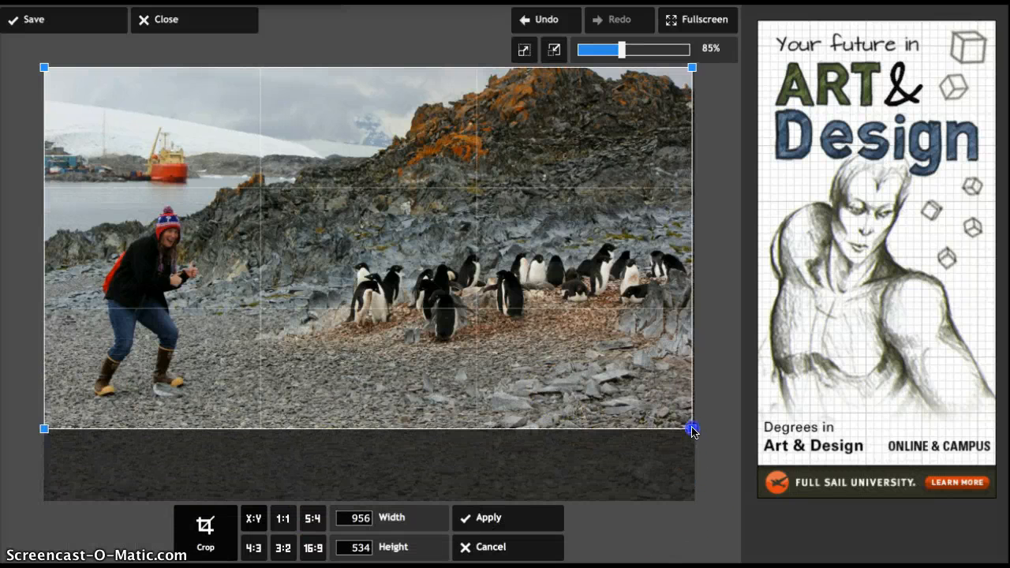
{"action": "left_click", "coordinate": [487, 518]}
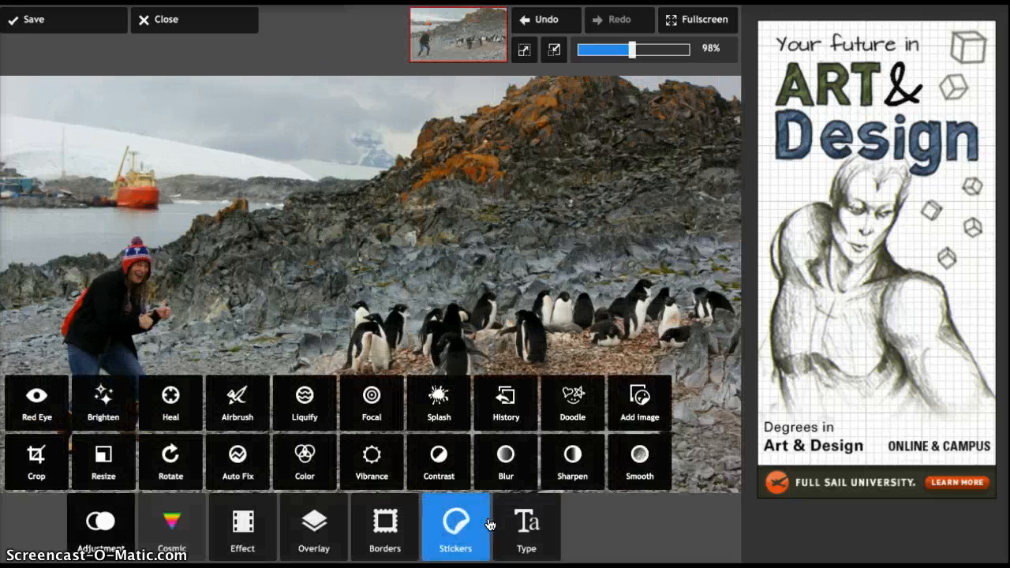
Try a brightness of 7 and a slight contrast change on the photo, and discard the adjustment
{"action": "left_click", "coordinate": [406, 447]}
{"action": "left_click", "coordinate": [439, 453]}
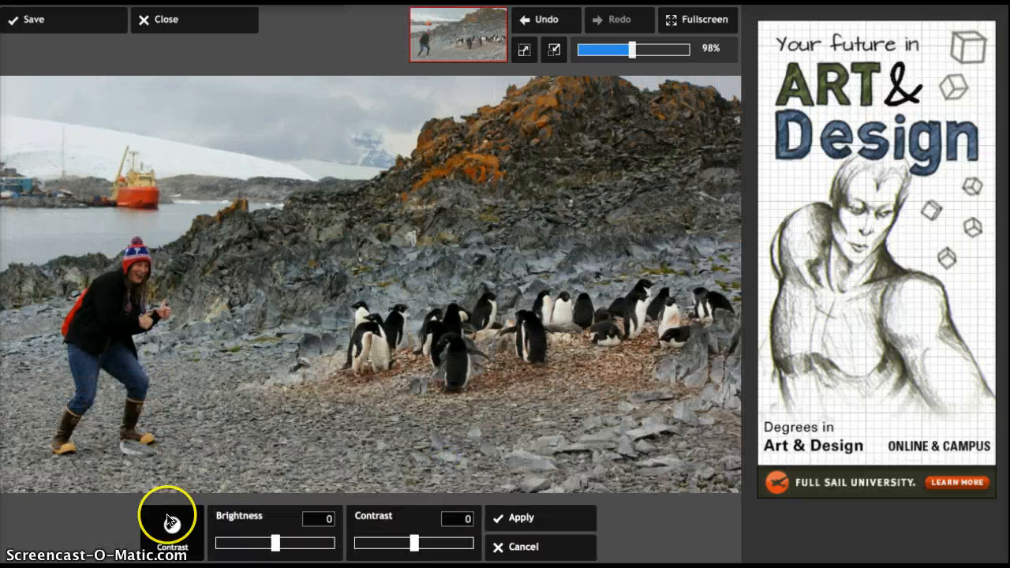
{"action": "mouse_move", "coordinate": [276, 550]}
{"action": "left_mouse_down"}
{"action": "mouse_move", "coordinate": [288, 547]}
{"action": "mouse_move", "coordinate": [264, 546]}
{"action": "mouse_move", "coordinate": [281, 549]}
{"action": "left_mouse_up"}
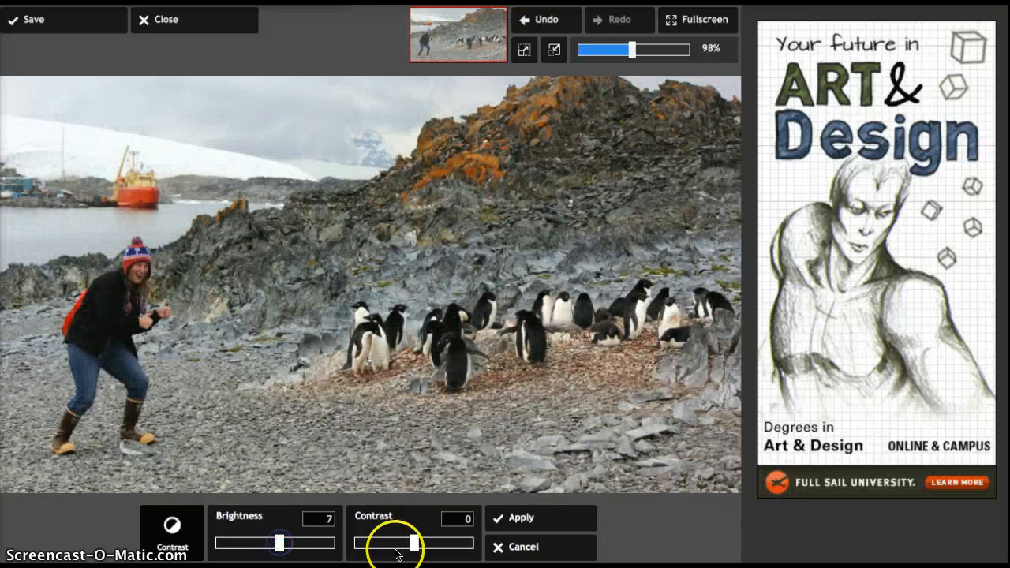
{"action": "mouse_move", "coordinate": [413, 545]}
{"action": "left_mouse_down"}
{"action": "mouse_move", "coordinate": [401, 544]}
{"action": "mouse_move", "coordinate": [415, 545]}
{"action": "left_mouse_up"}
{"action": "left_click", "coordinate": [513, 546]}
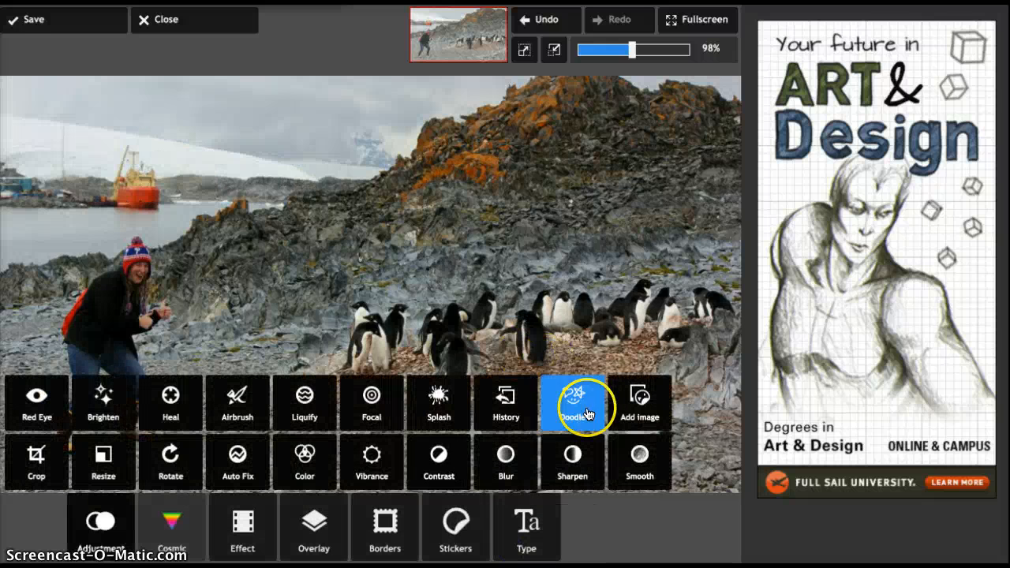
Sharpen the photo with amount 38 and radius 9, and apply a vibrance adjustment
{"action": "left_click", "coordinate": [571, 461]}
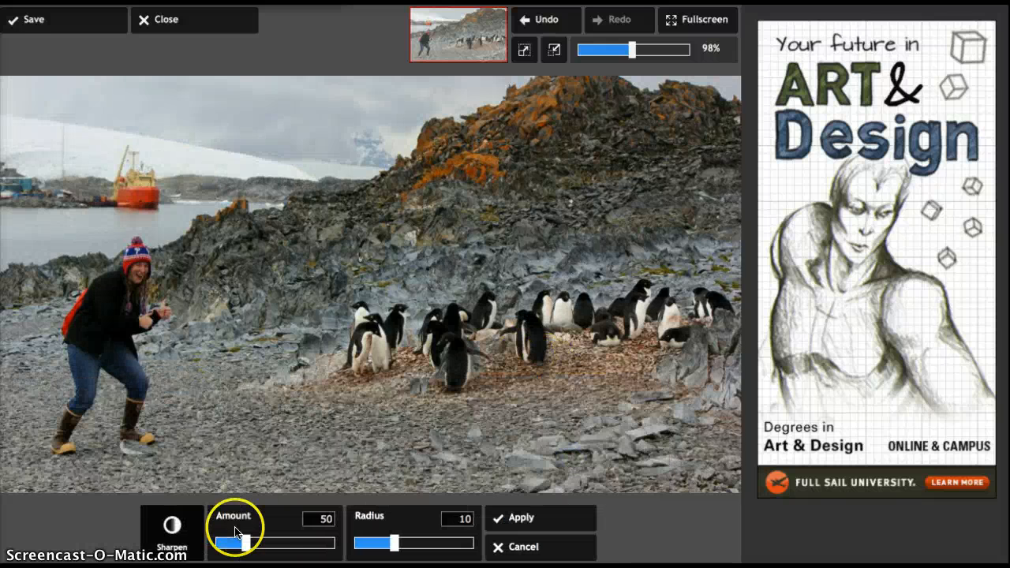
{"action": "left_click_drag", "start_coordinate": [246, 549], "coordinate": [264, 548]}
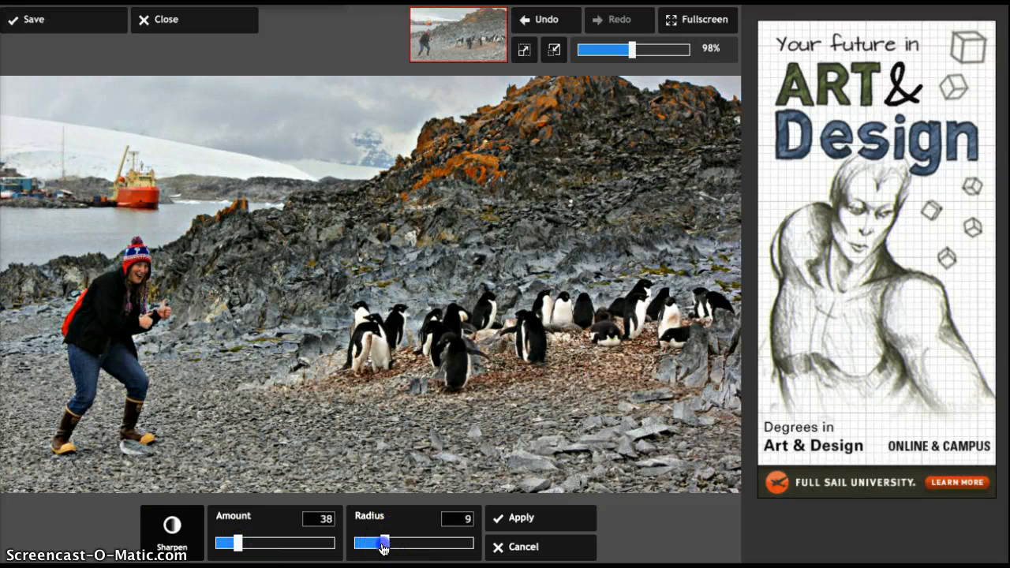
{"action": "left_click", "coordinate": [522, 519]}
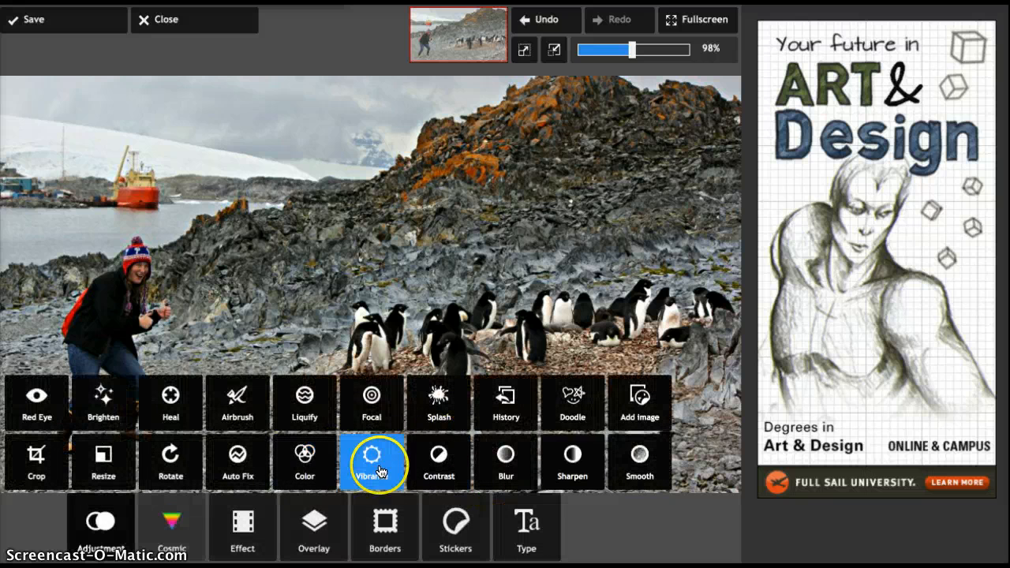
{"action": "left_click", "coordinate": [380, 472]}
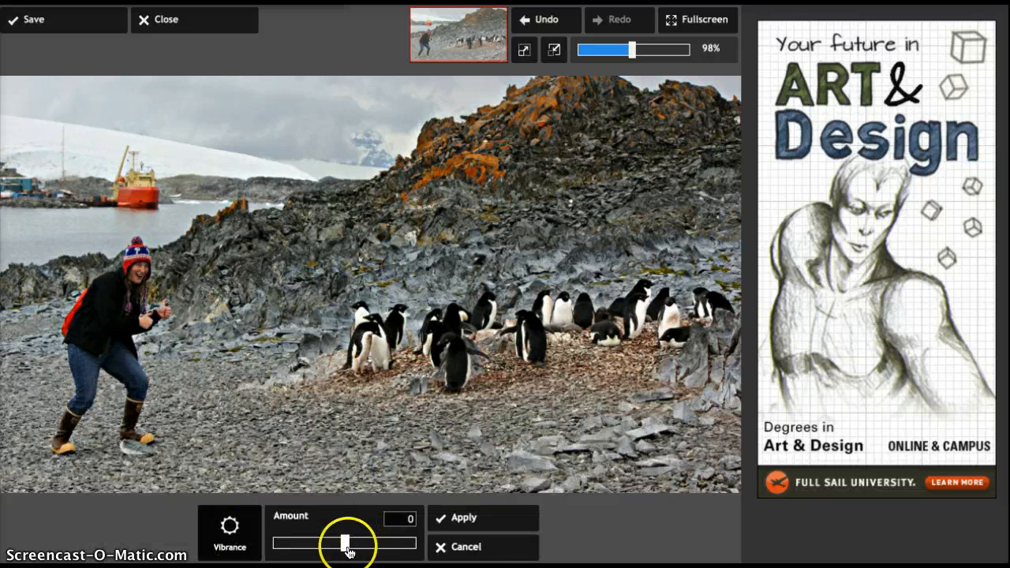
{"action": "left_click", "coordinate": [471, 513]}
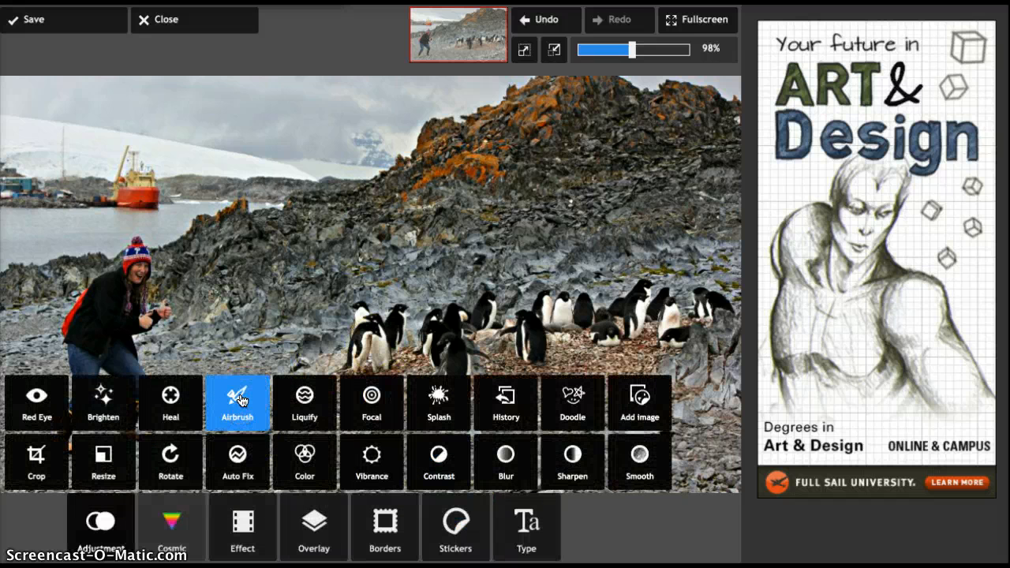
Try the Barre border from the Cosmic Bezel set, rotate it counterclockwise, and discard it
{"action": "left_click", "coordinate": [160, 540]}
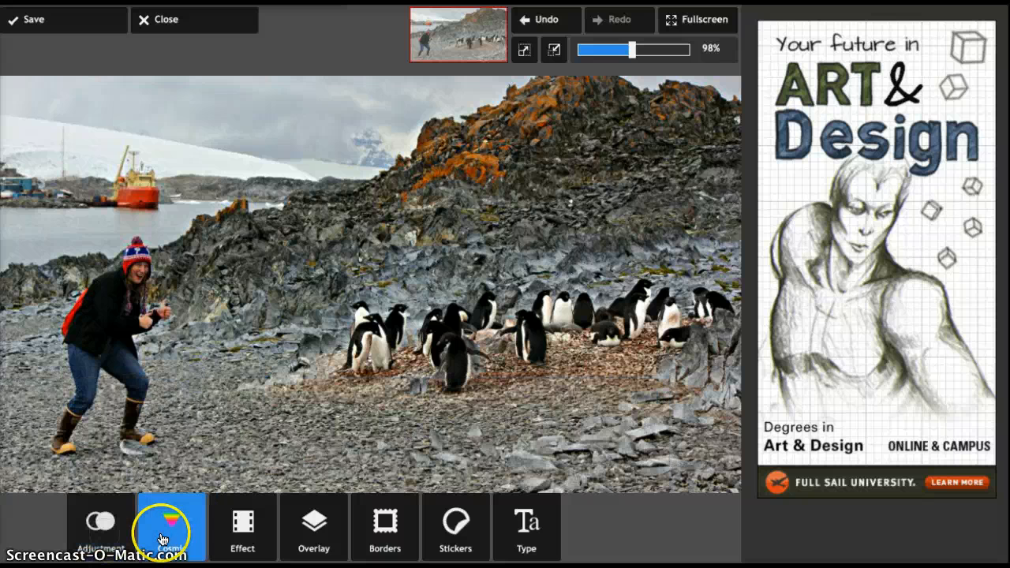
{"action": "left_click", "coordinate": [127, 471]}
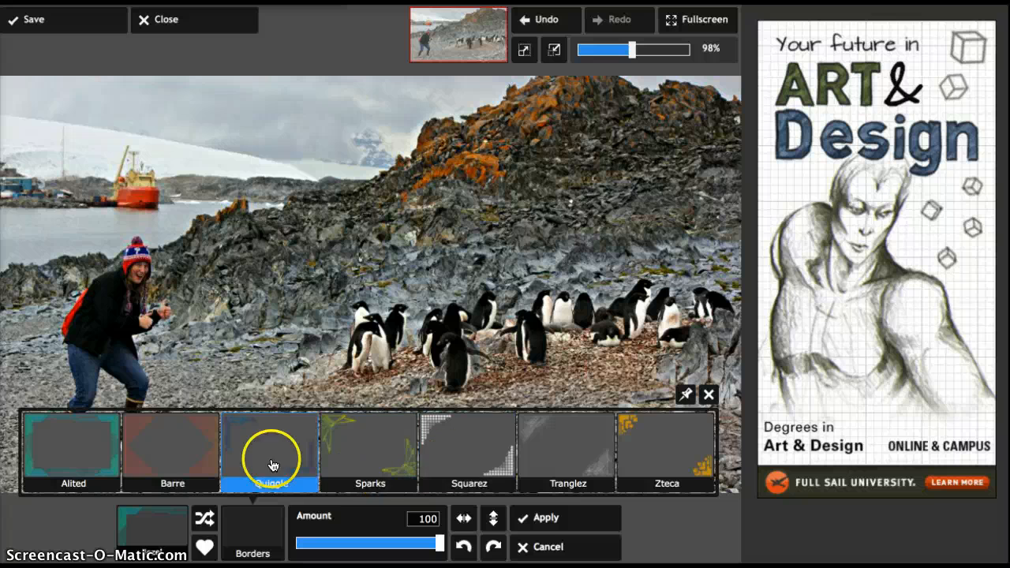
{"action": "left_click", "coordinate": [190, 442]}
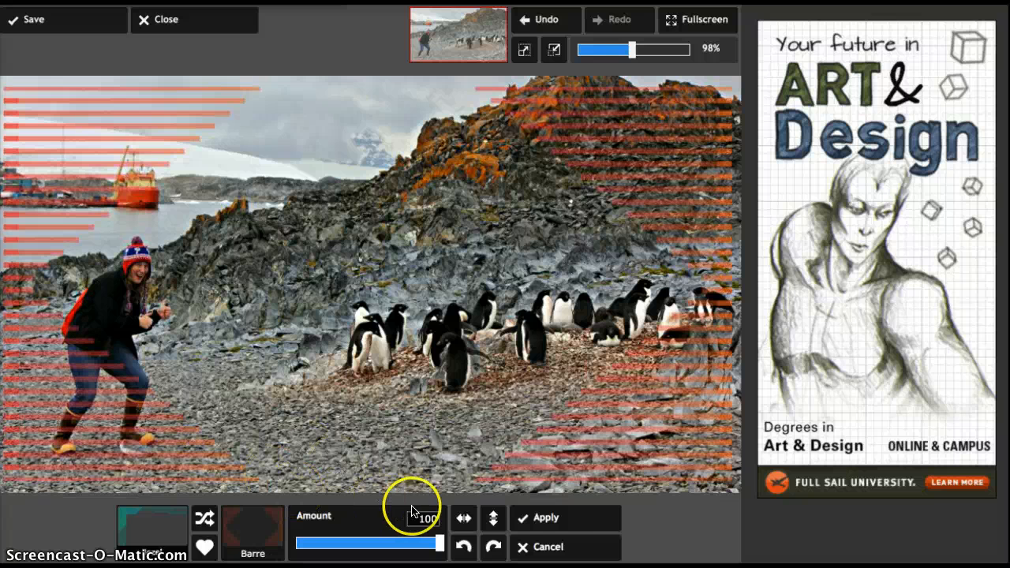
{"action": "left_click", "coordinate": [466, 546]}
{"action": "left_click", "coordinate": [465, 547]}
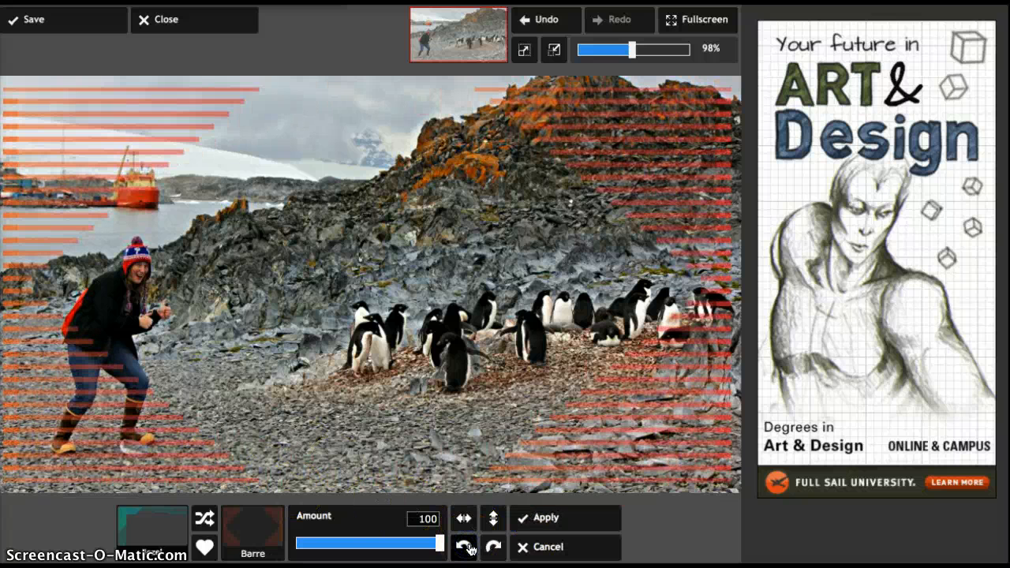
{"action": "left_click", "coordinate": [560, 546]}
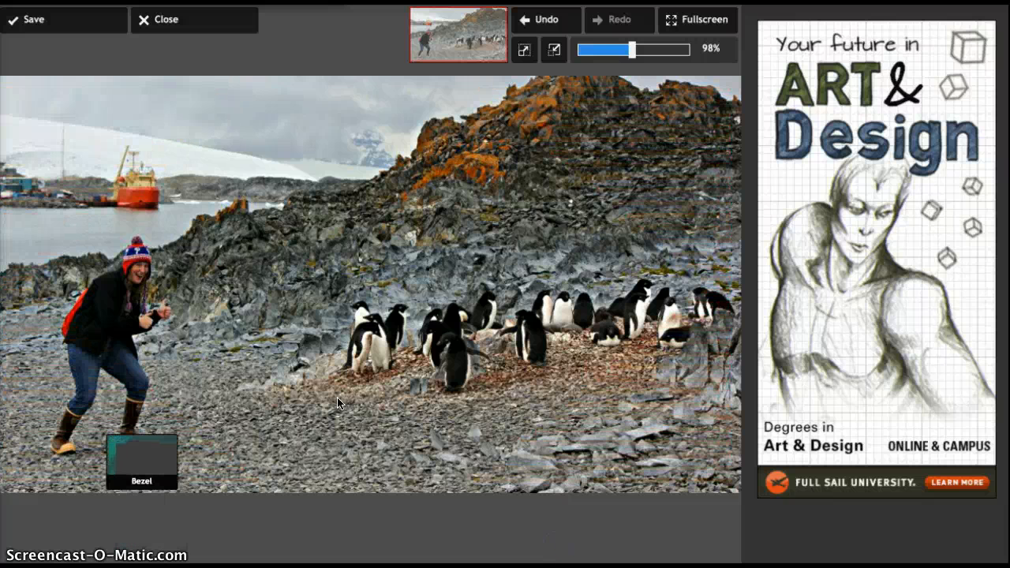
Try the Amber and Fred effects from the Default set, reduce the amount of Fred, and discard the effect
{"action": "left_click", "coordinate": [241, 527]}
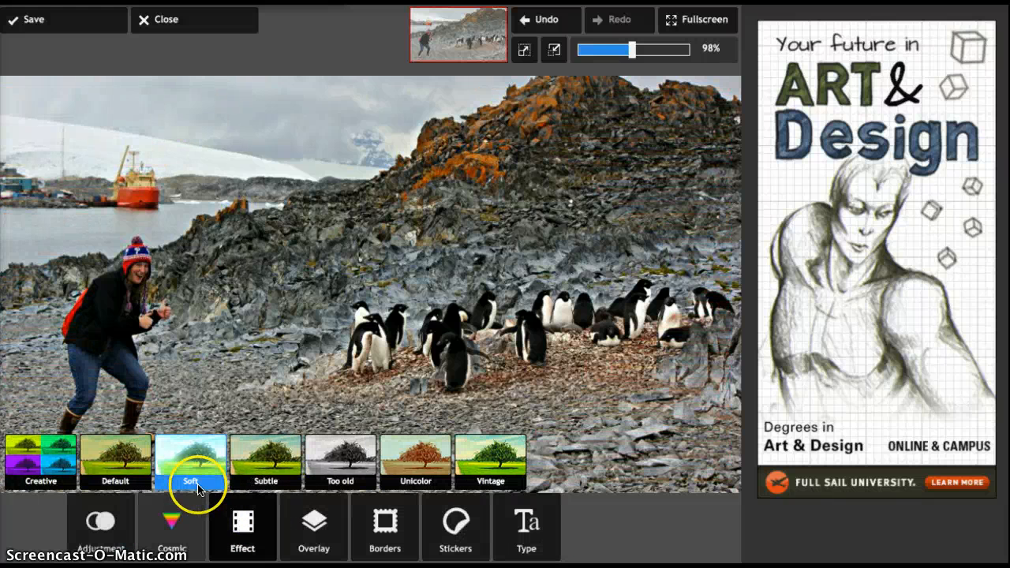
{"action": "left_click", "coordinate": [113, 464]}
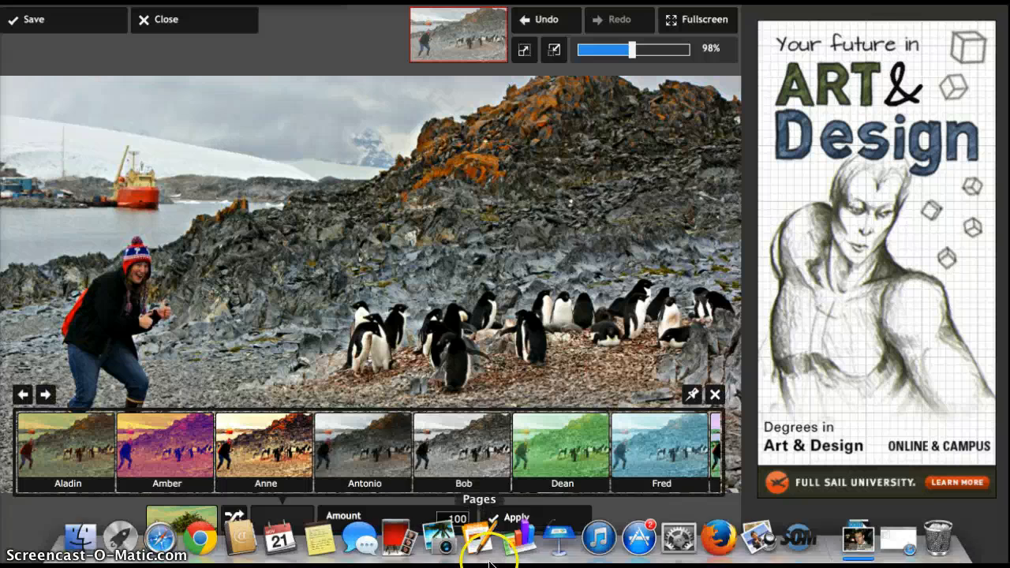
{"action": "left_click", "coordinate": [176, 449]}
{"action": "left_click", "coordinate": [284, 530]}
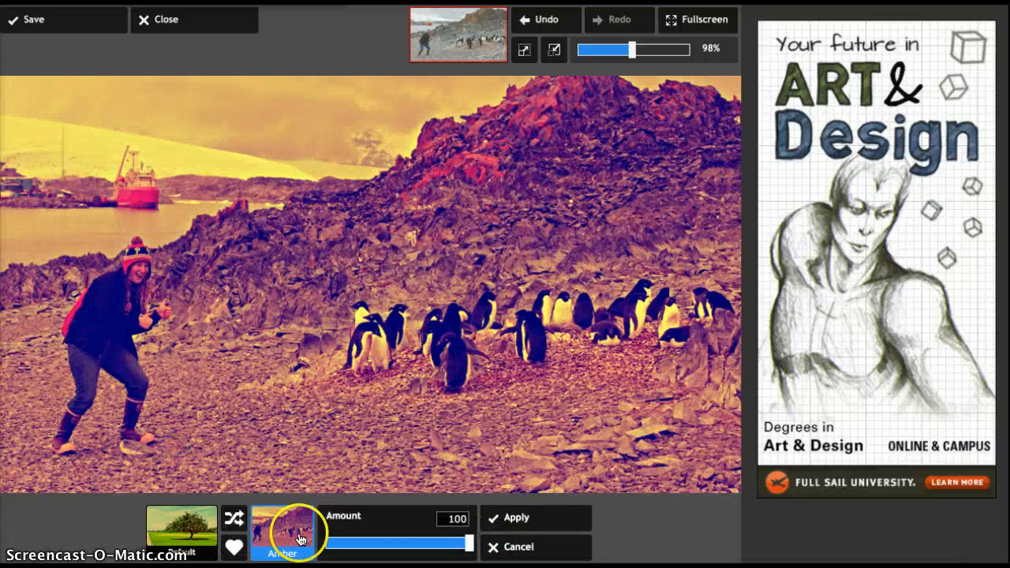
{"action": "left_click", "coordinate": [348, 454]}
{"action": "left_click", "coordinate": [612, 450]}
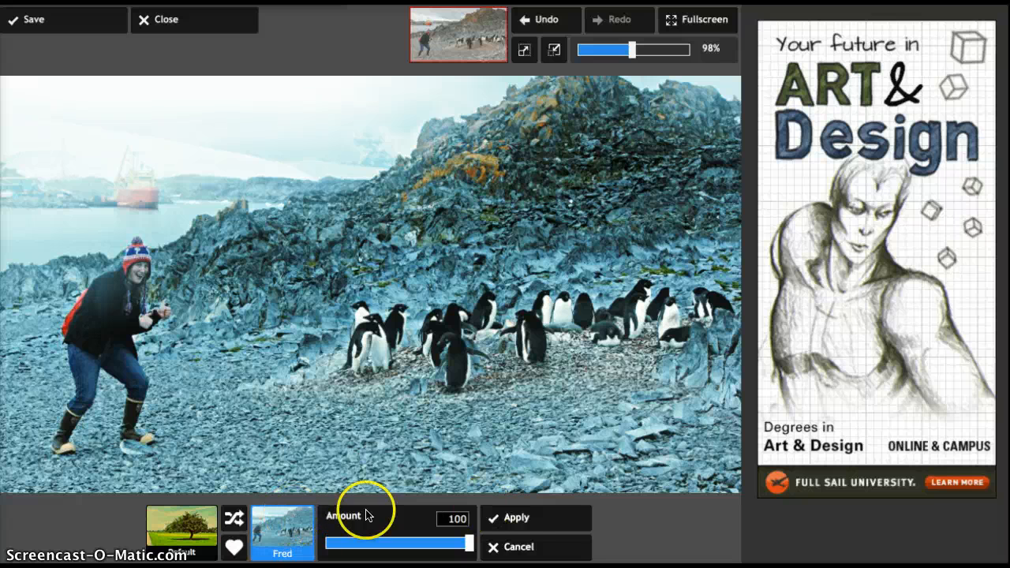
{"action": "left_click_drag", "start_coordinate": [469, 541], "coordinate": [401, 558]}
{"action": "left_click", "coordinate": [494, 553]}
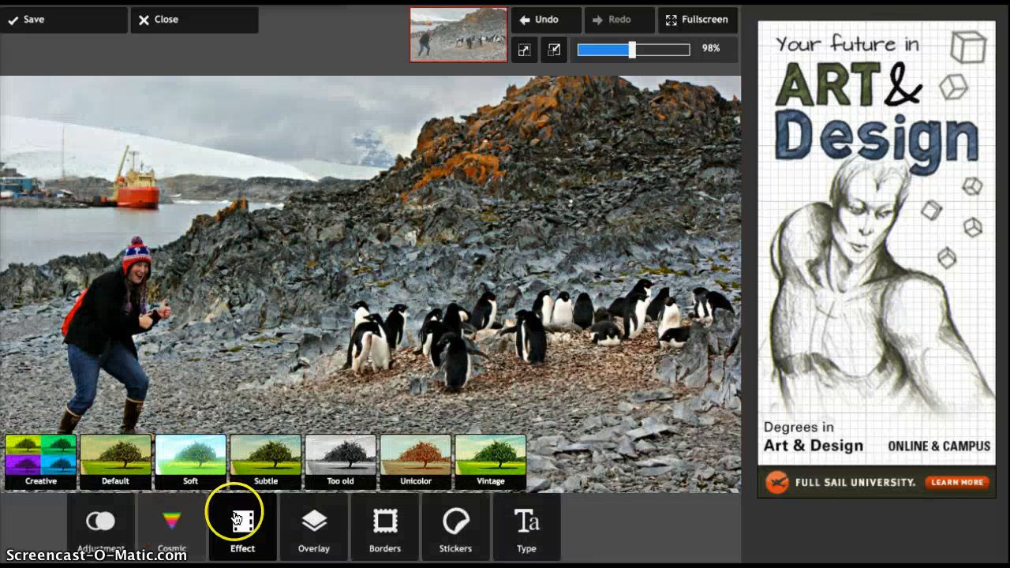
Try the Excited overlay from the Fireworks set on the photo, and discard it
{"action": "left_click", "coordinate": [312, 520]}
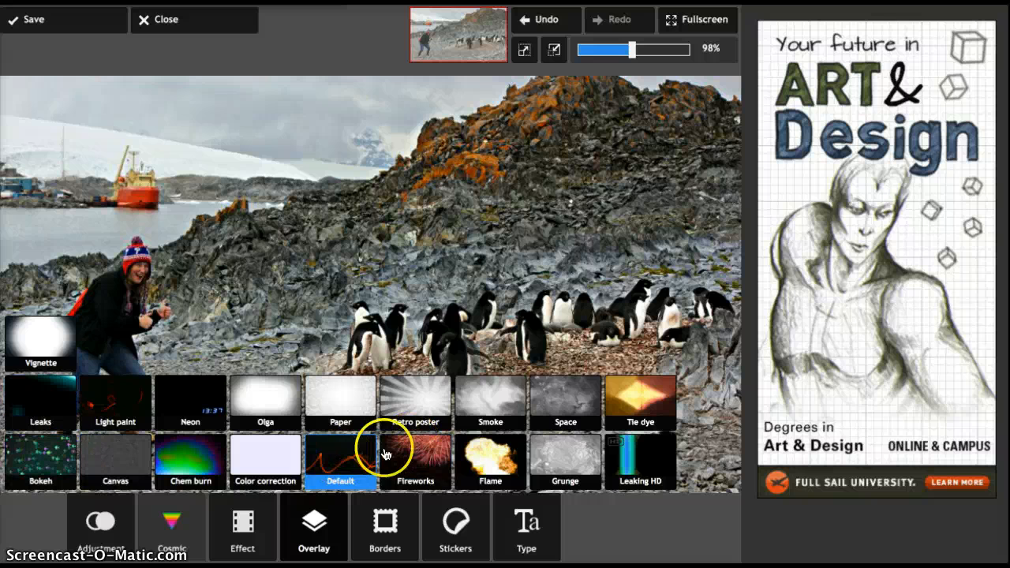
{"action": "left_click", "coordinate": [424, 452]}
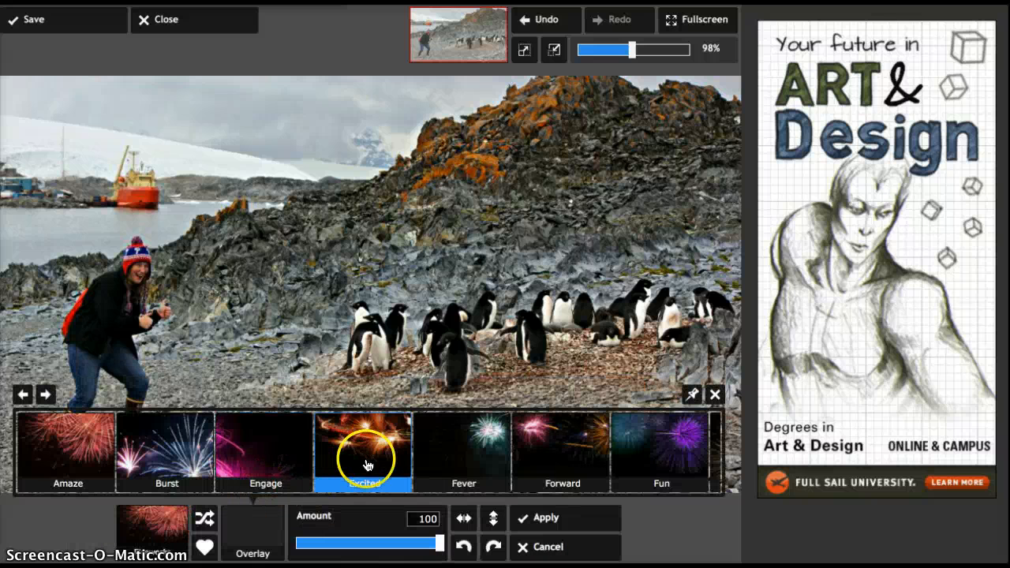
{"action": "left_click", "coordinate": [367, 466]}
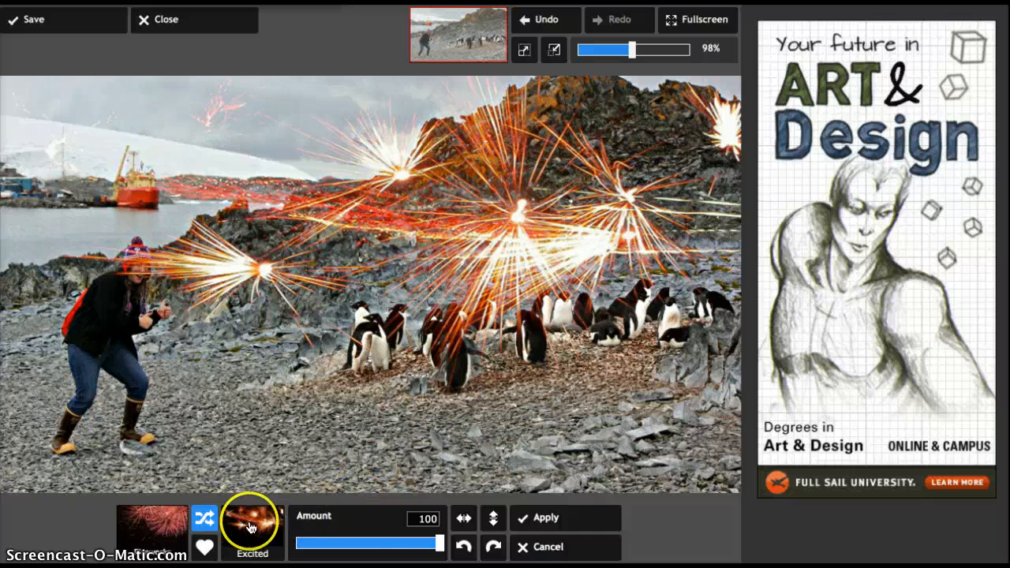
{"action": "left_click", "coordinate": [531, 548]}
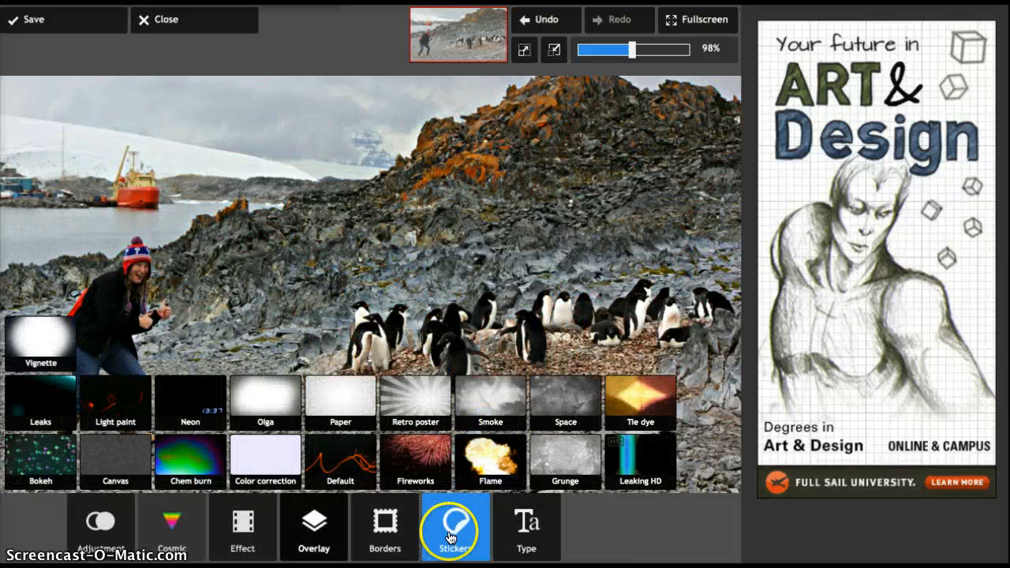
Try the Jessamine border from the Nature set on the photo, and discard it
{"action": "left_click", "coordinate": [387, 533]}
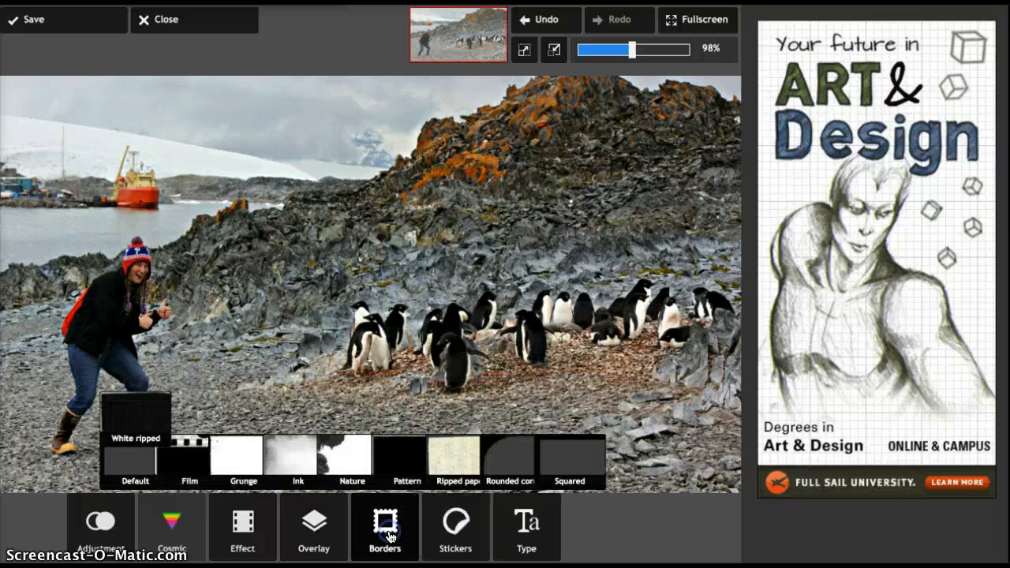
{"action": "left_click", "coordinate": [339, 463]}
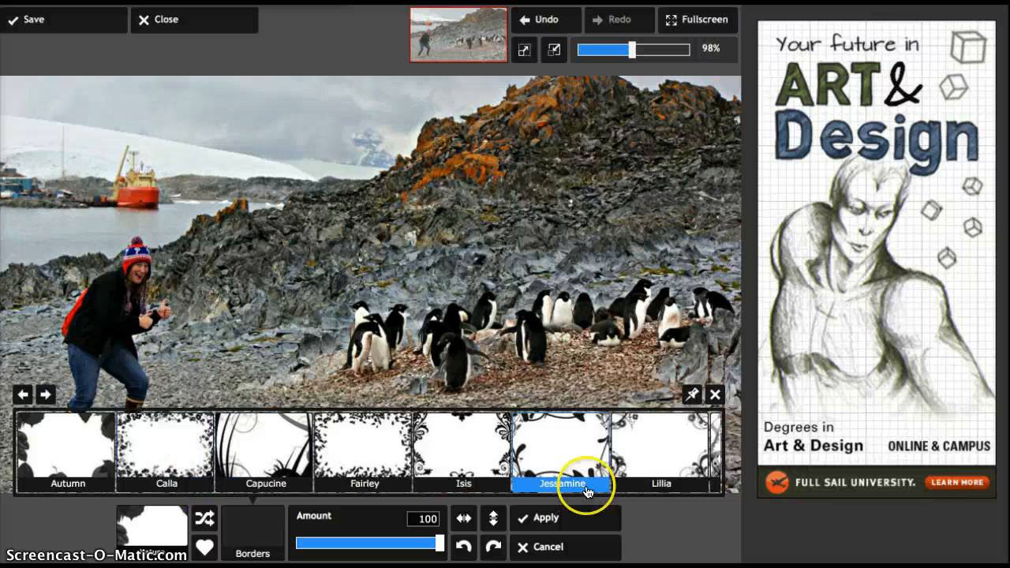
{"action": "left_click", "coordinate": [587, 491]}
{"action": "left_click", "coordinate": [547, 546]}
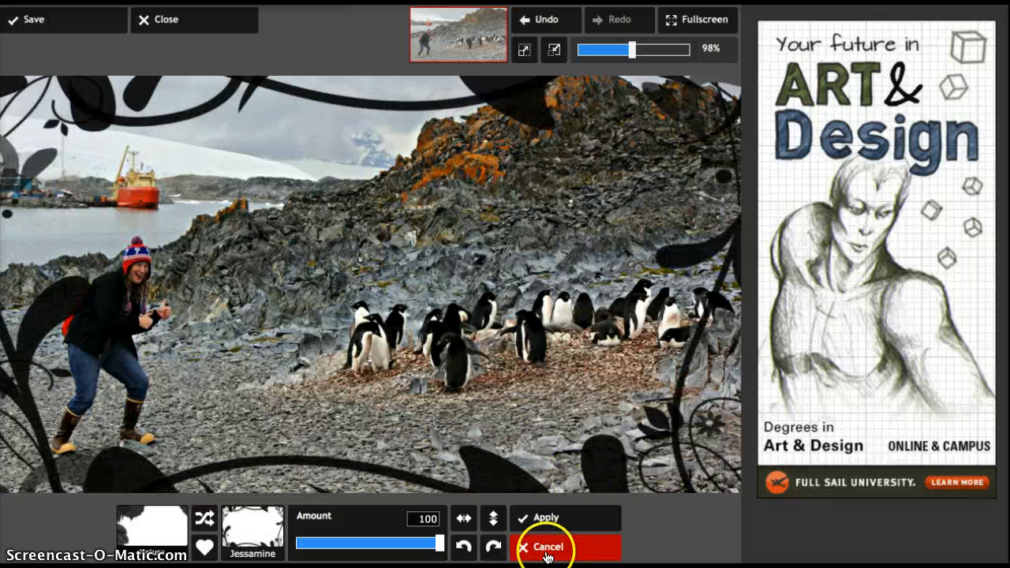
Browse the Nature sticker set and leave it without adding a sticker
{"action": "left_click", "coordinate": [441, 518]}
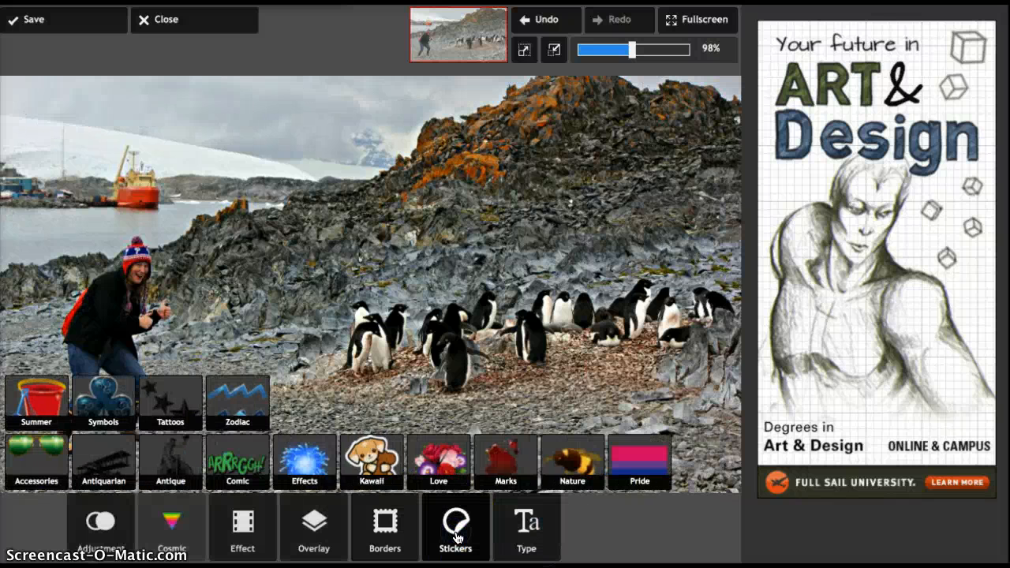
{"action": "left_click", "coordinate": [578, 458]}
{"action": "left_click", "coordinate": [240, 531]}
{"action": "left_click", "coordinate": [319, 370]}
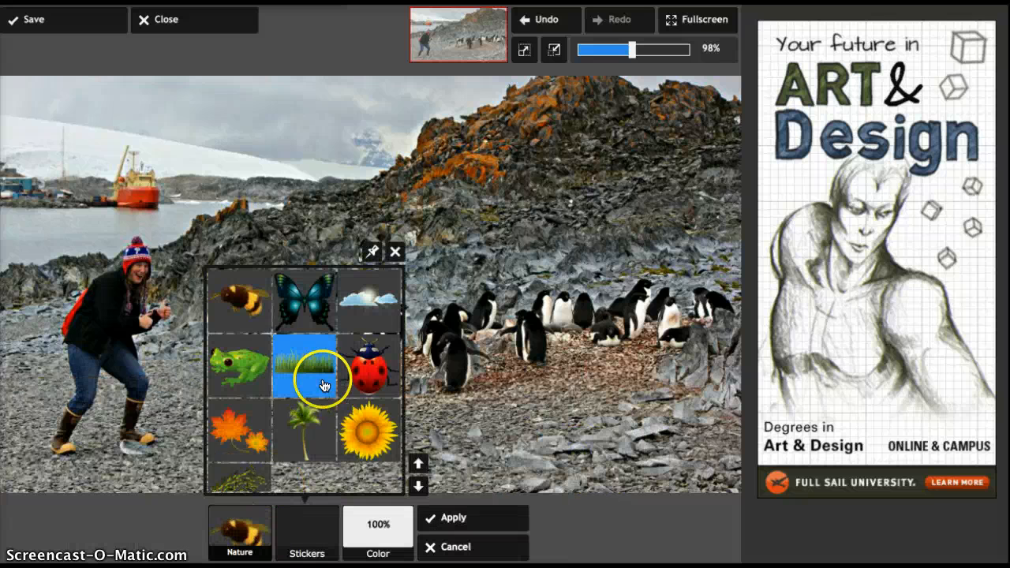
{"action": "left_click", "coordinate": [394, 251]}
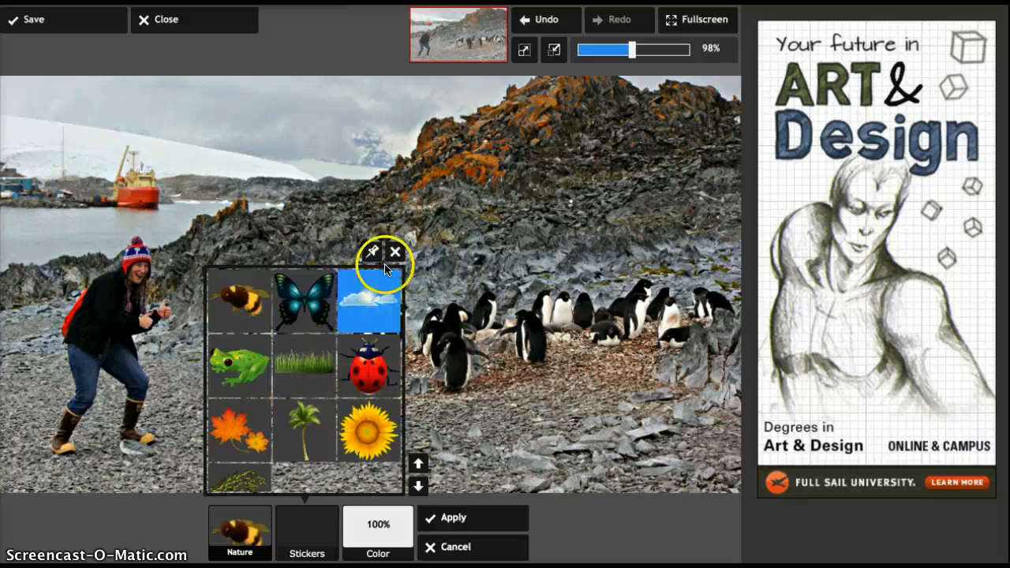
{"action": "left_click", "coordinate": [261, 534]}
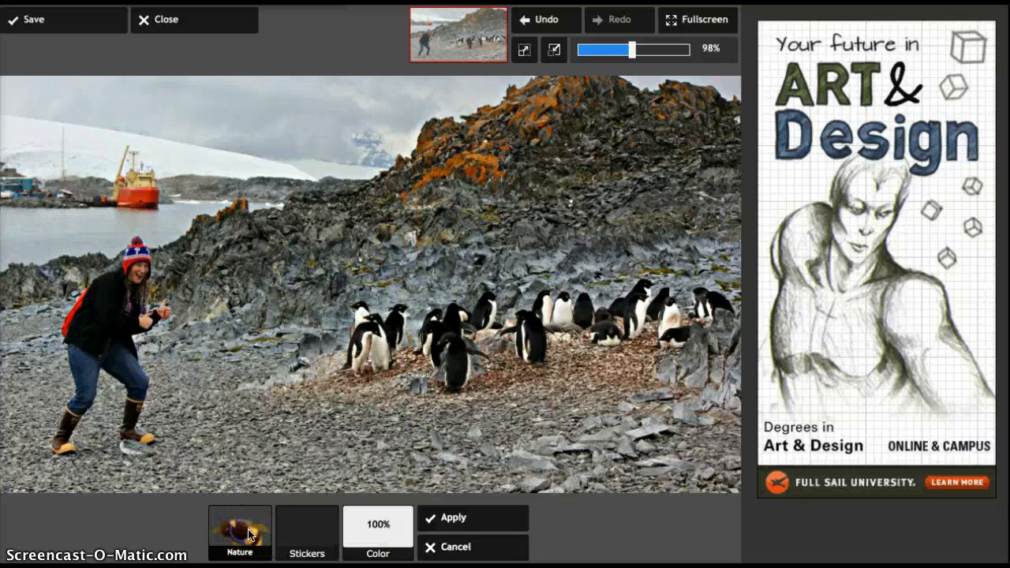
{"action": "left_click", "coordinate": [324, 543]}
{"action": "left_click", "coordinate": [459, 546]}
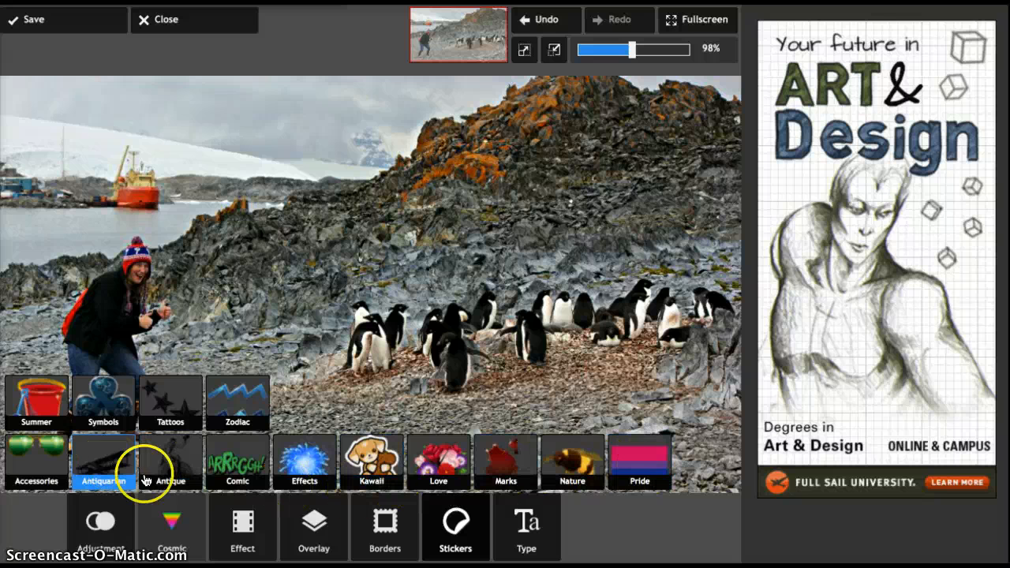
Add the caption "Penguins near Palmer Station" in the Sans set's Six Caps font, place it just above the penguins, and apply it
{"action": "left_click", "coordinate": [531, 533]}
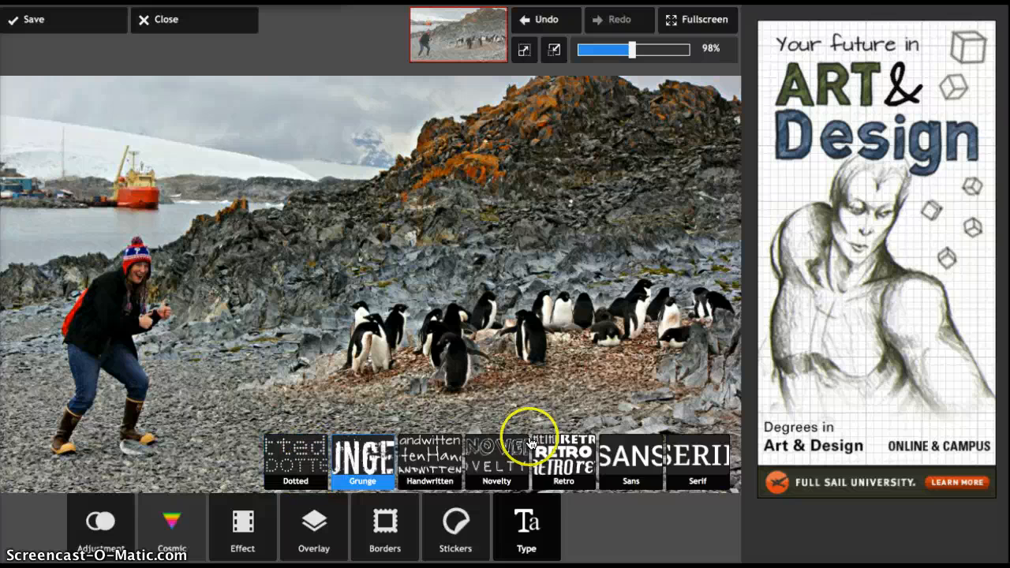
{"action": "left_click", "coordinate": [645, 449]}
{"action": "left_click", "coordinate": [212, 532]}
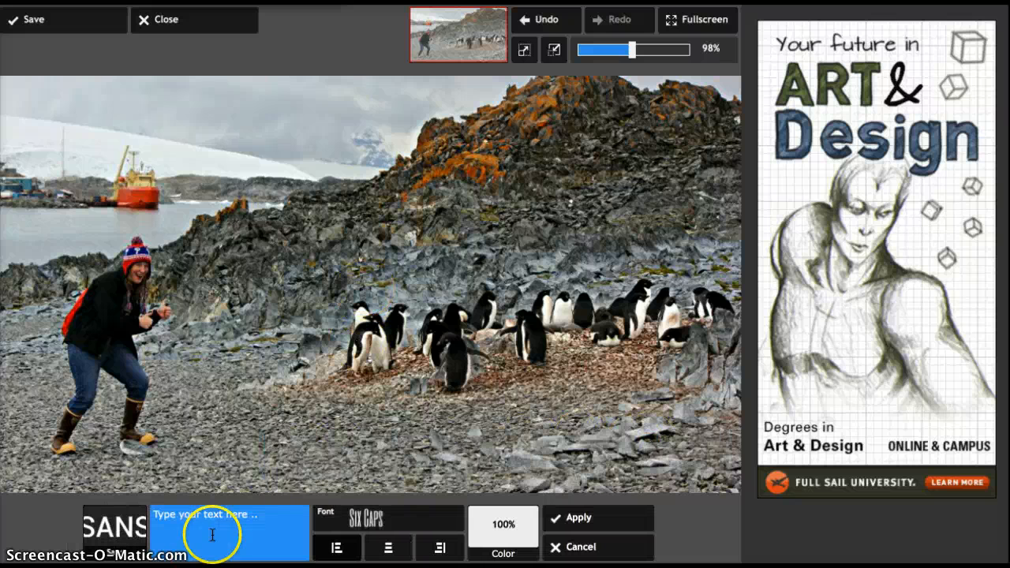
{"action": "type", "text": "Pengu"}
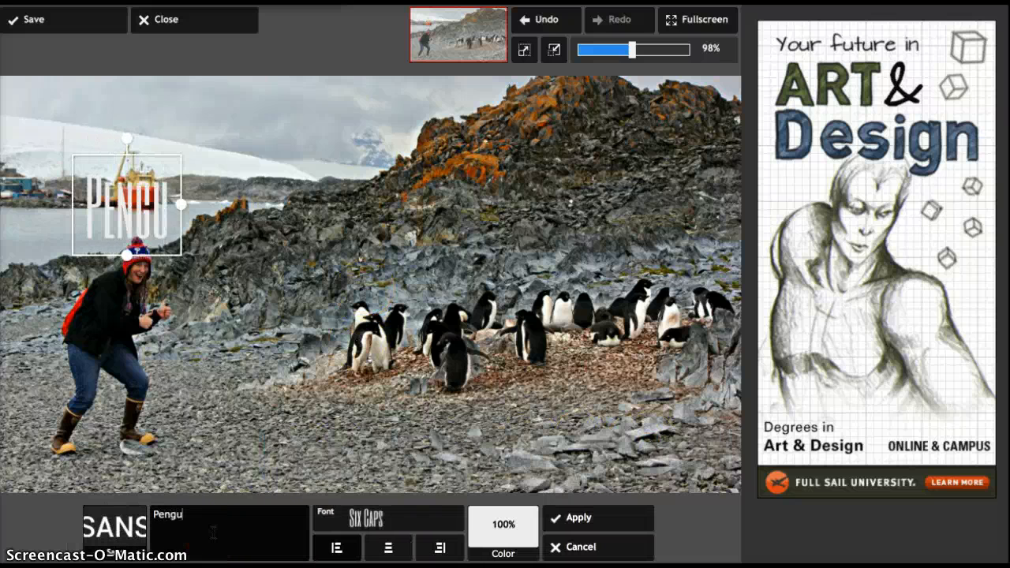
{"action": "type", "text": "ins near "}
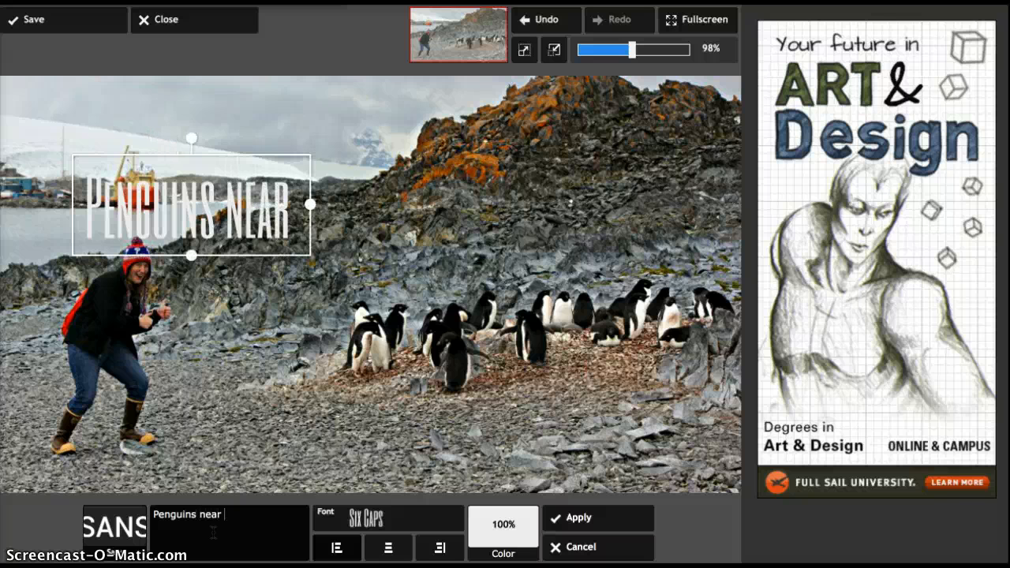
{"action": "type", "text": "Palmer Station"}
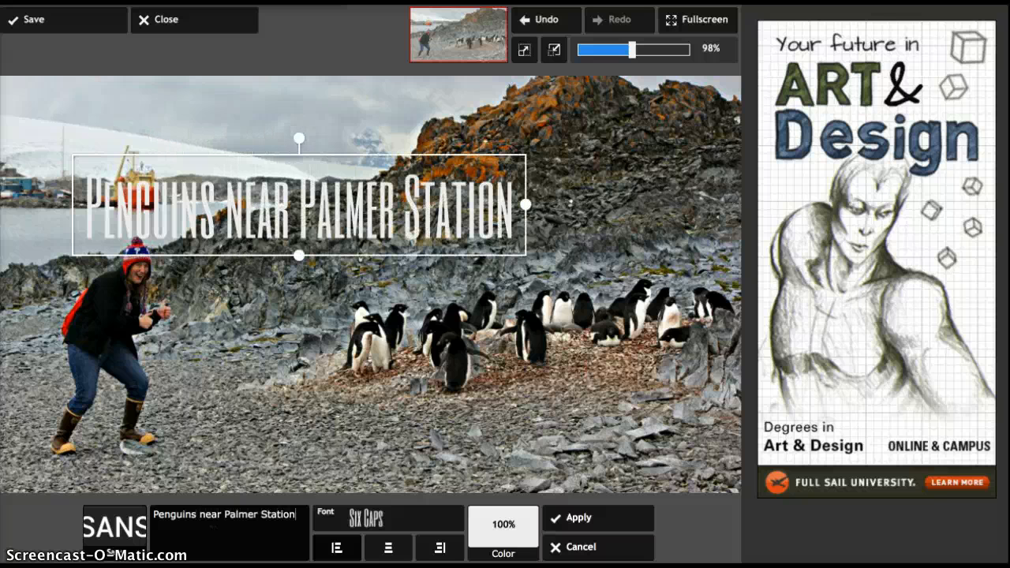
{"action": "left_click_drag", "start_coordinate": [365, 210], "coordinate": [571, 229]}
{"action": "left_click", "coordinate": [584, 519]}
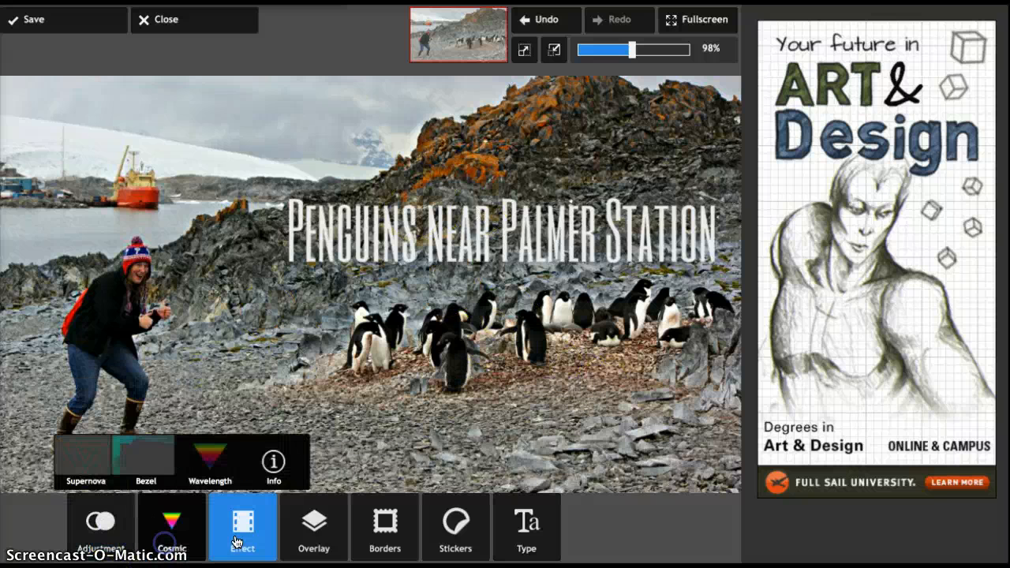
{"action": "mouse_move", "coordinate": [243, 539]}
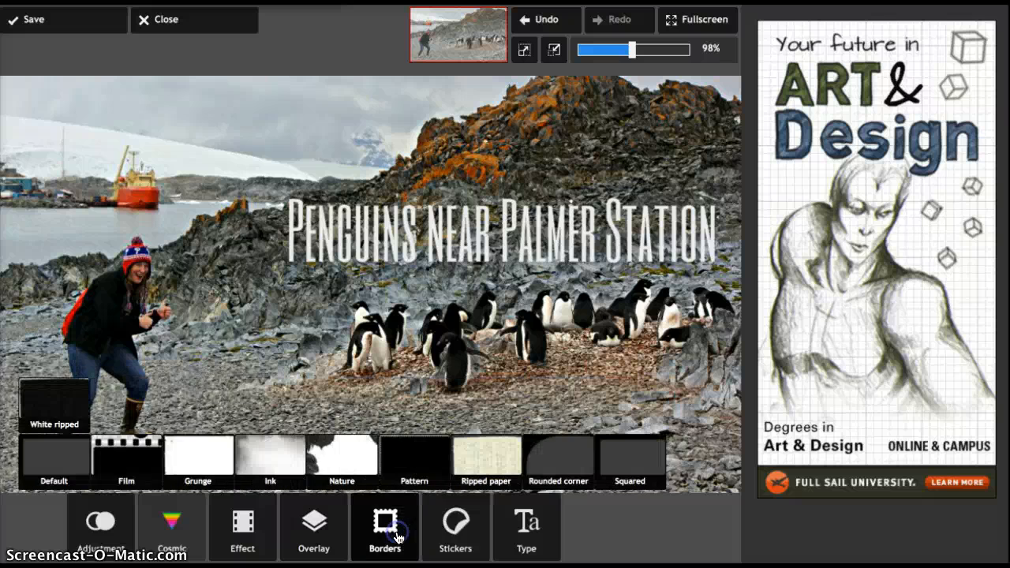
{"action": "mouse_move", "coordinate": [443, 535]}
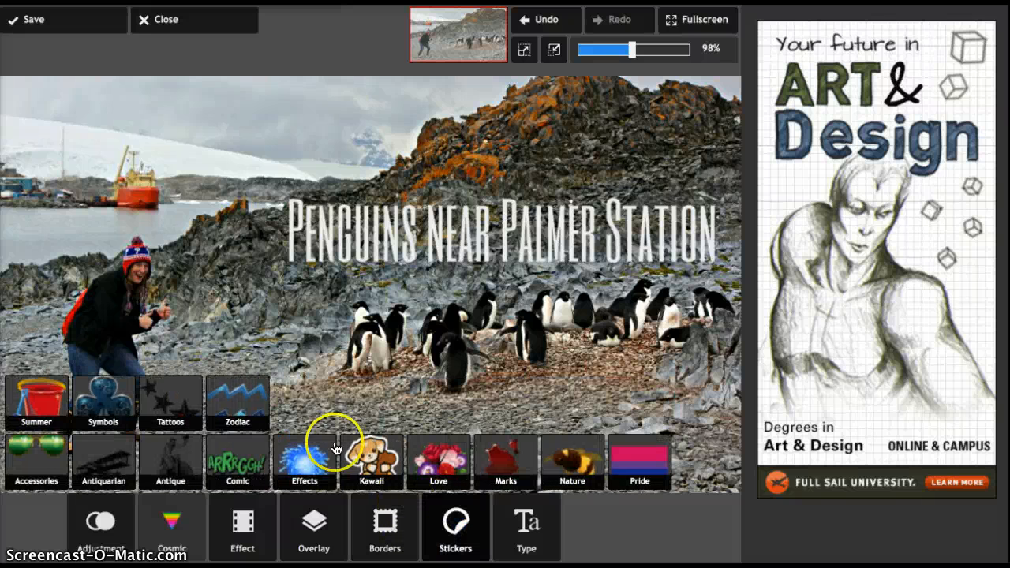
{"action": "mouse_move", "coordinate": [101, 537]}
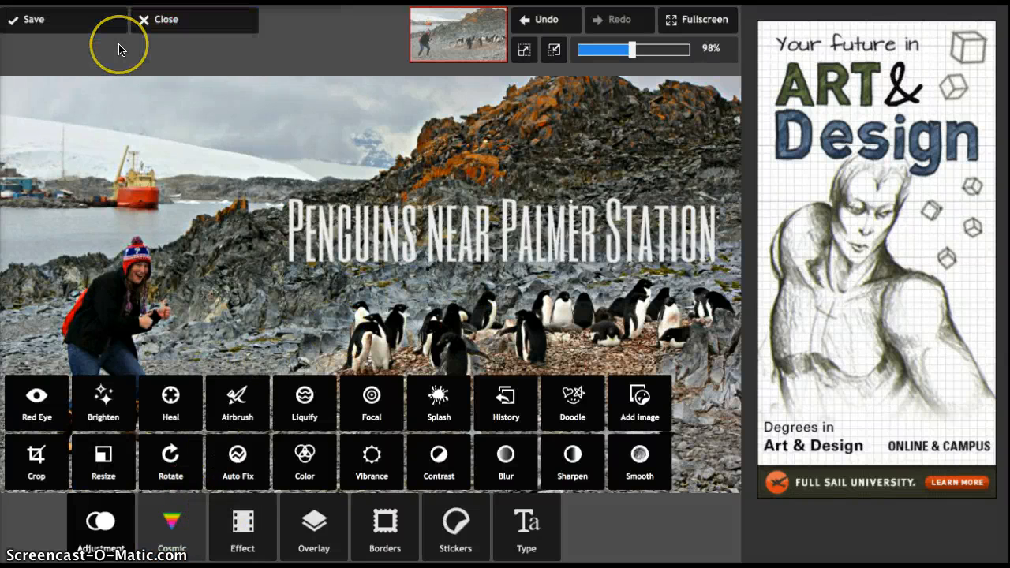
Save the photo as Penguins.jpg at quality 100 in the Antarctica Pictures folder
{"action": "left_click", "coordinate": [48, 23]}
{"action": "double_click", "coordinate": [384, 203]}
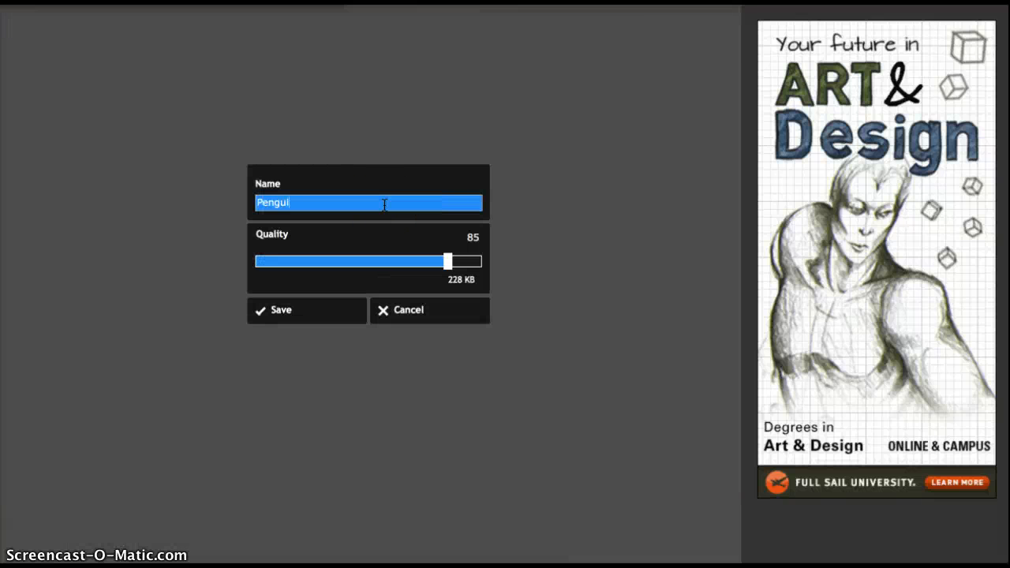
{"action": "left_click", "coordinate": [453, 265]}
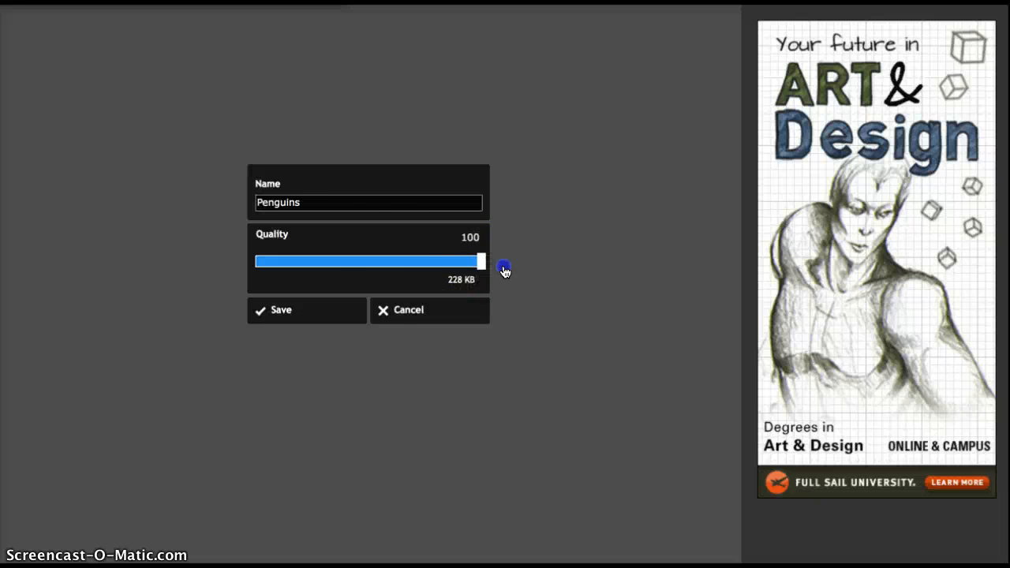
{"action": "left_click", "coordinate": [355, 309]}
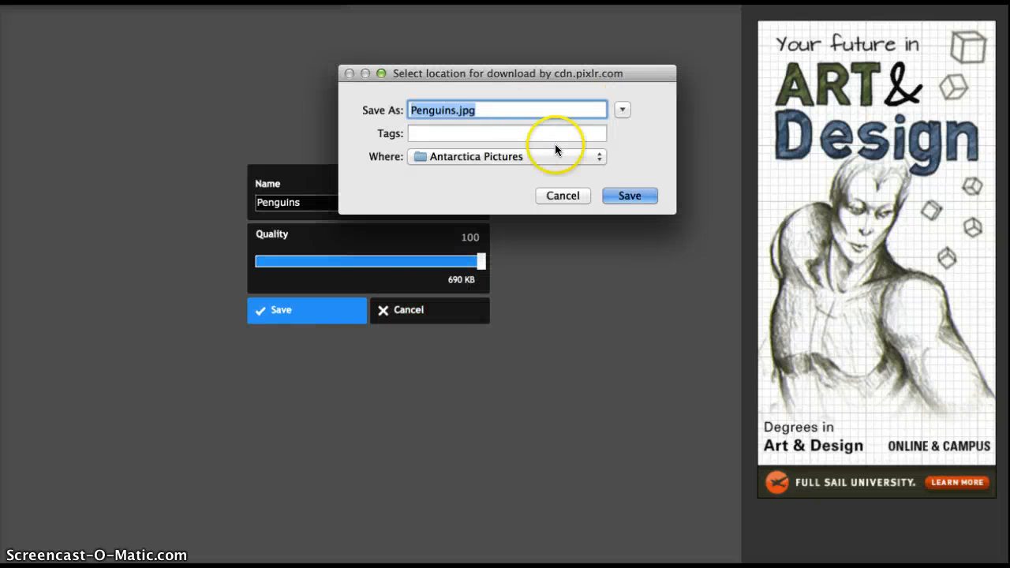
{"action": "left_click", "coordinate": [627, 197]}
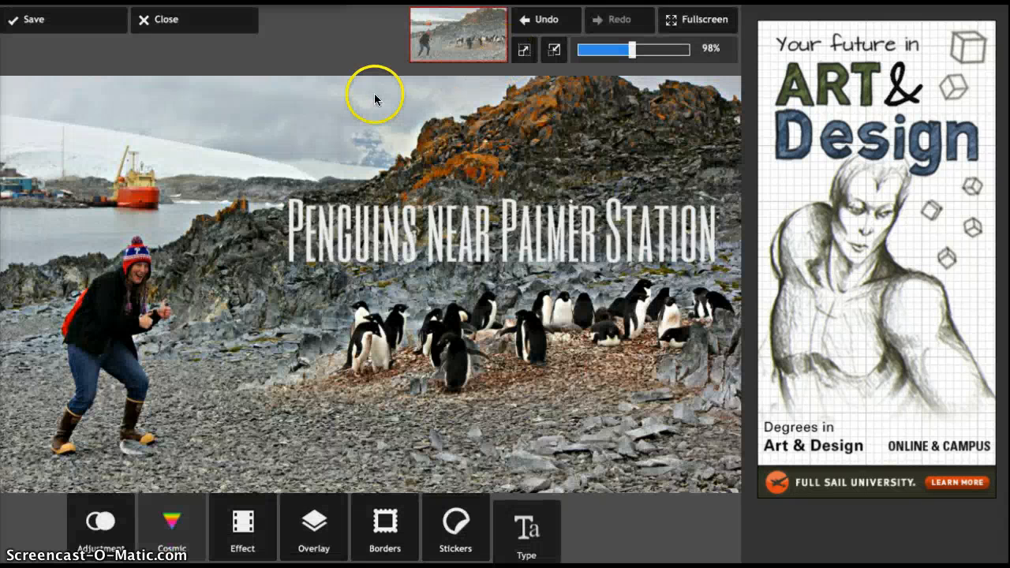
Close the photo, leave Pixlr Express, and launch the Pixlr-o-matic web app from the Pixlr home page
{"action": "left_click", "coordinate": [215, 24]}
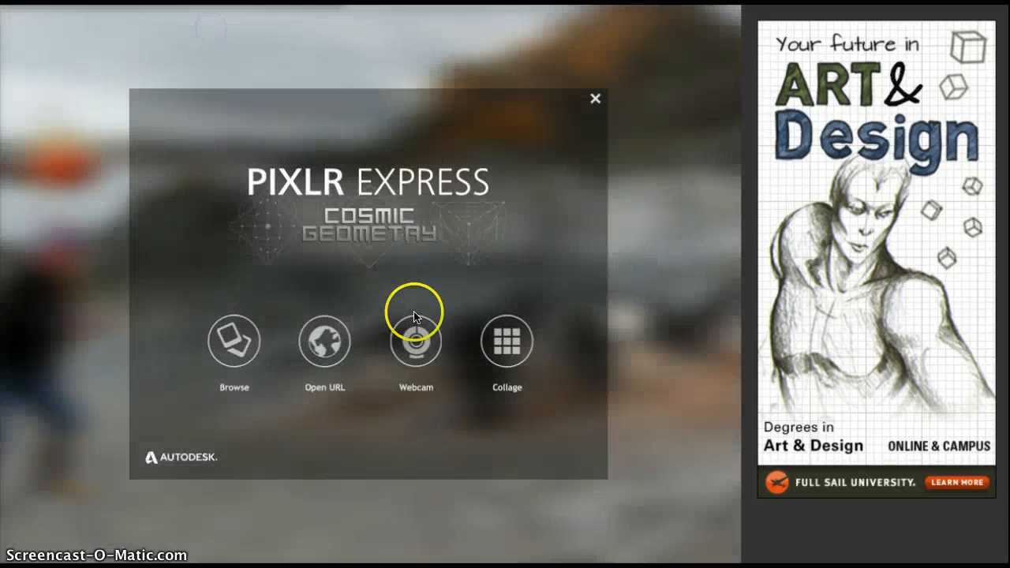
{"action": "left_click", "coordinate": [595, 99]}
{"action": "scroll", "coordinate": [557, 139], "scroll_direction": "down", "scroll_amount": 2}
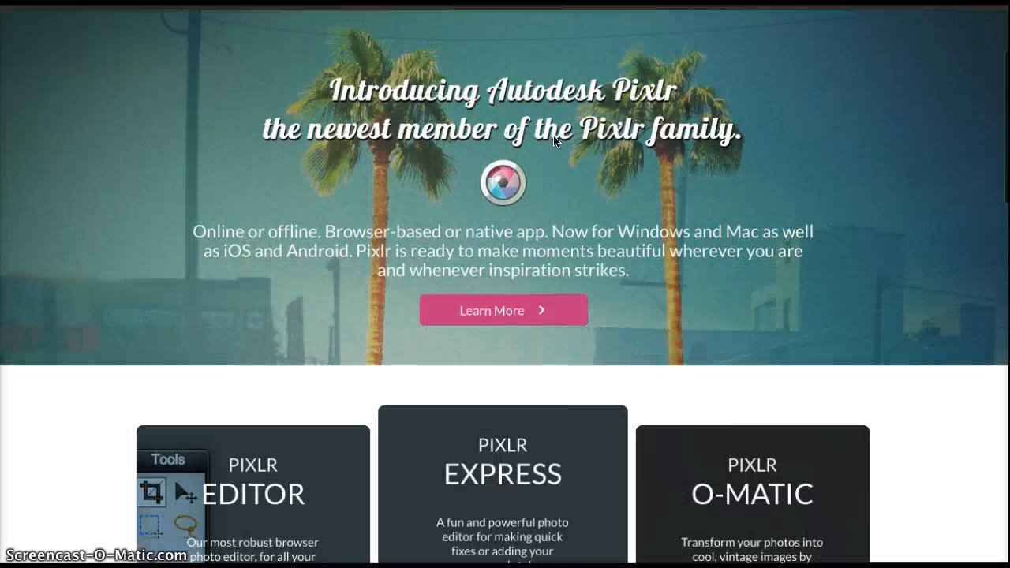
{"action": "scroll", "coordinate": [555, 140], "scroll_direction": "down", "scroll_amount": 5}
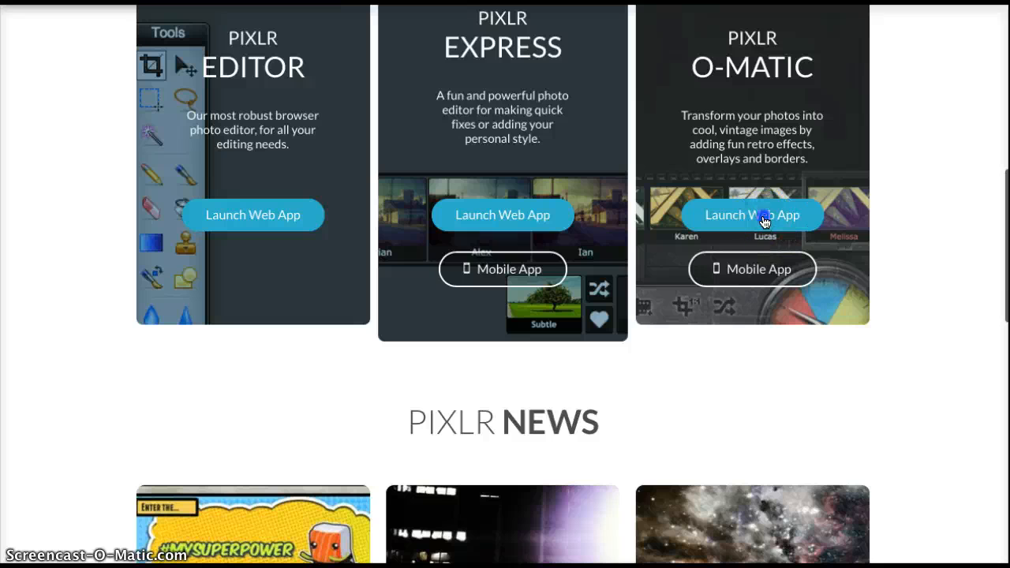
{"action": "left_click", "coordinate": [763, 222]}
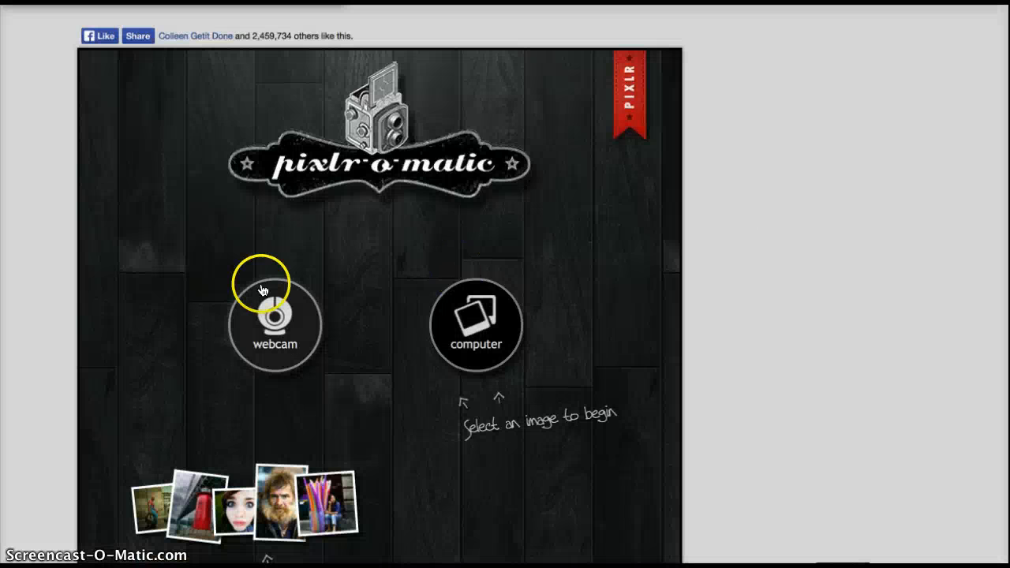
Load Penguins.jpg from the computer's Antarctica Pictures folder into Pixlr-o-matic
{"action": "scroll", "coordinate": [420, 314], "scroll_direction": "down", "scroll_amount": 1}
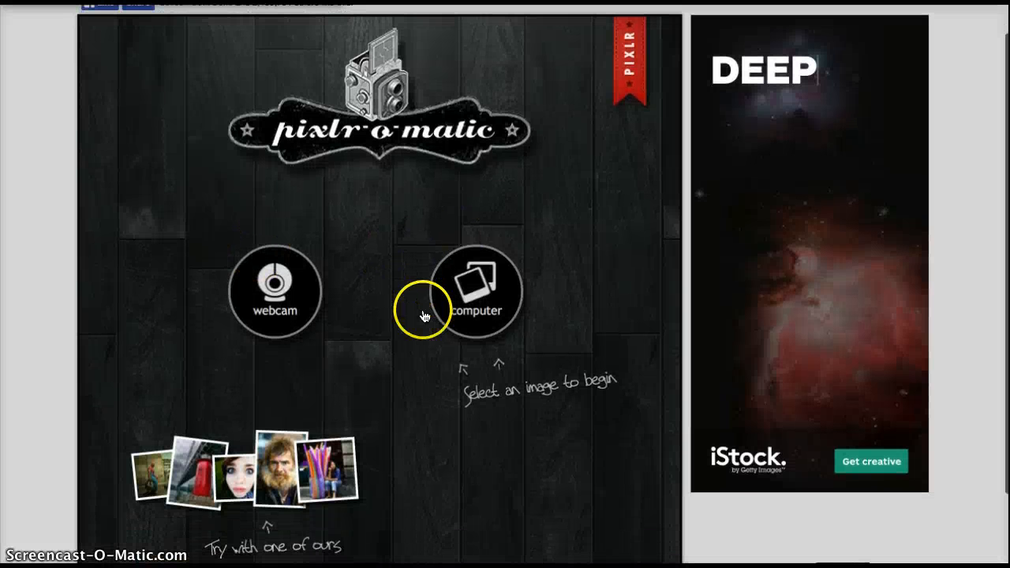
{"action": "left_click", "coordinate": [512, 290]}
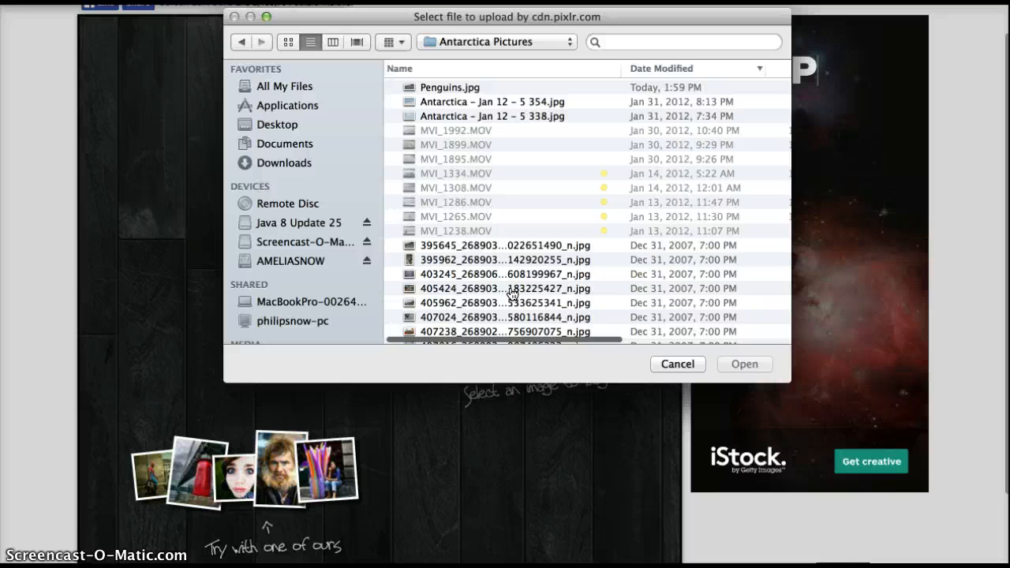
{"action": "left_click", "coordinate": [467, 86]}
{"action": "left_click", "coordinate": [762, 364]}
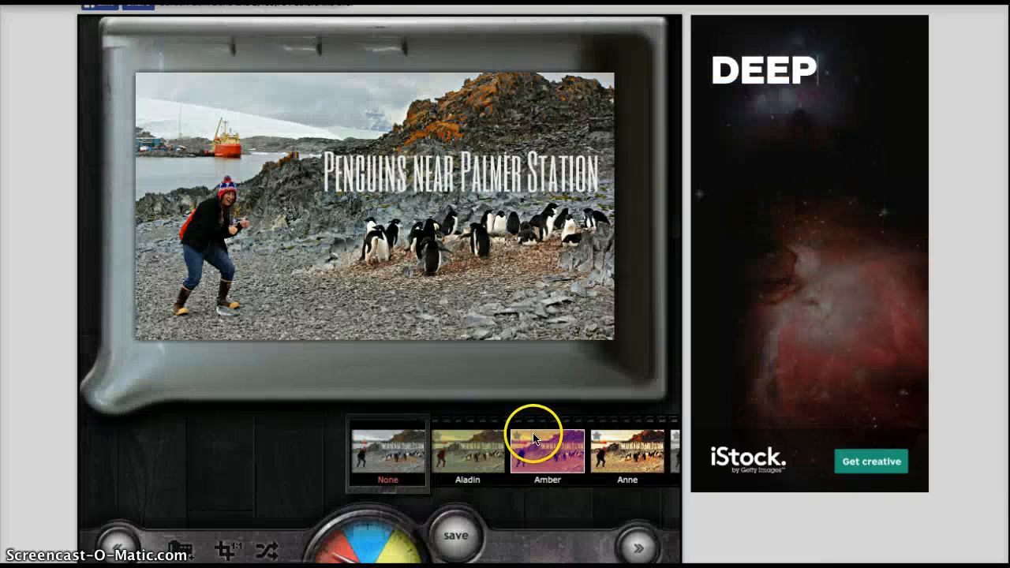
Open the Default effect set in the film strip collection to view its filters
{"action": "scroll", "coordinate": [388, 417], "scroll_direction": "down", "scroll_amount": 1}
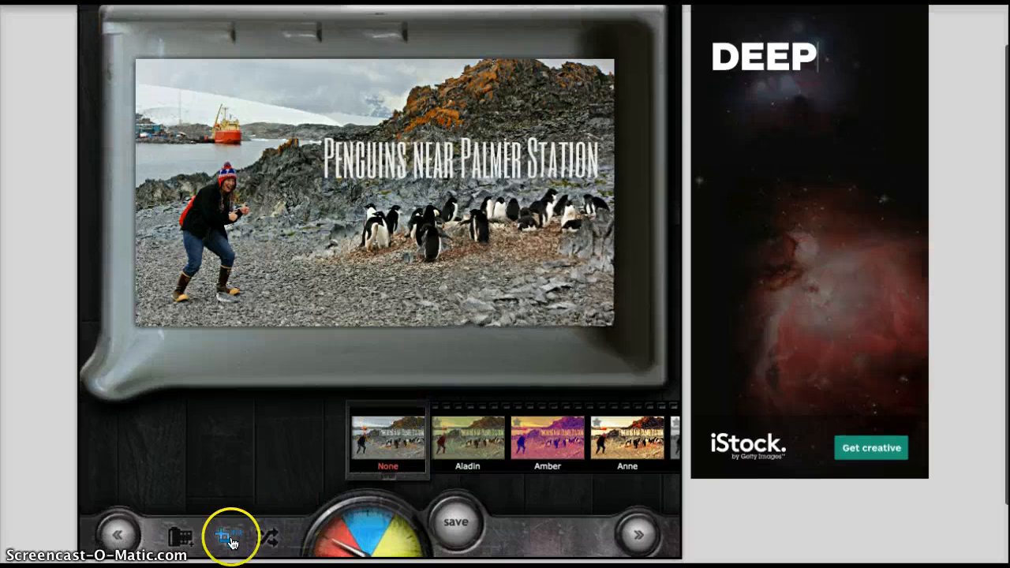
{"action": "left_click", "coordinate": [178, 545]}
{"action": "left_click", "coordinate": [246, 235]}
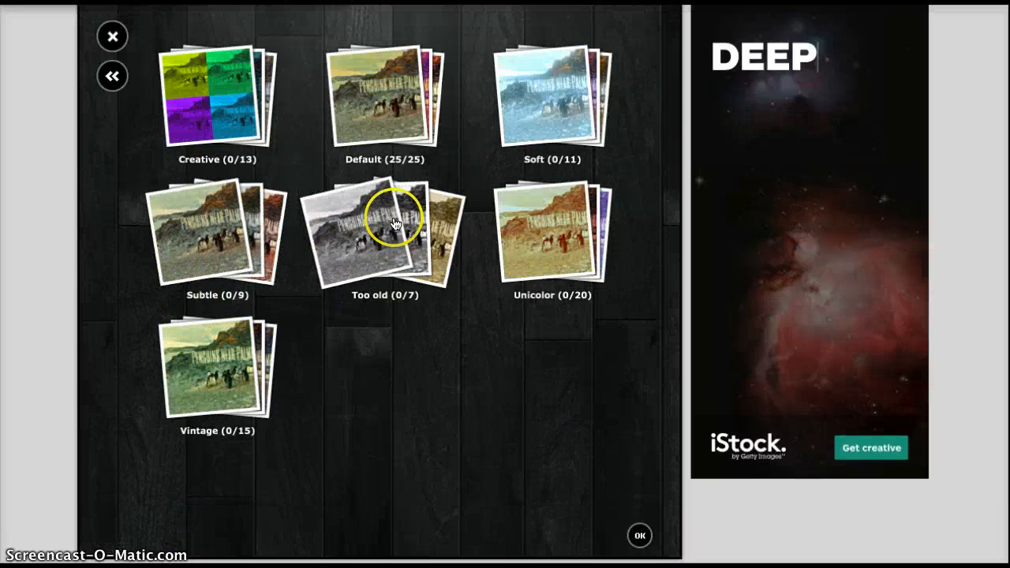
{"action": "left_click", "coordinate": [409, 122]}
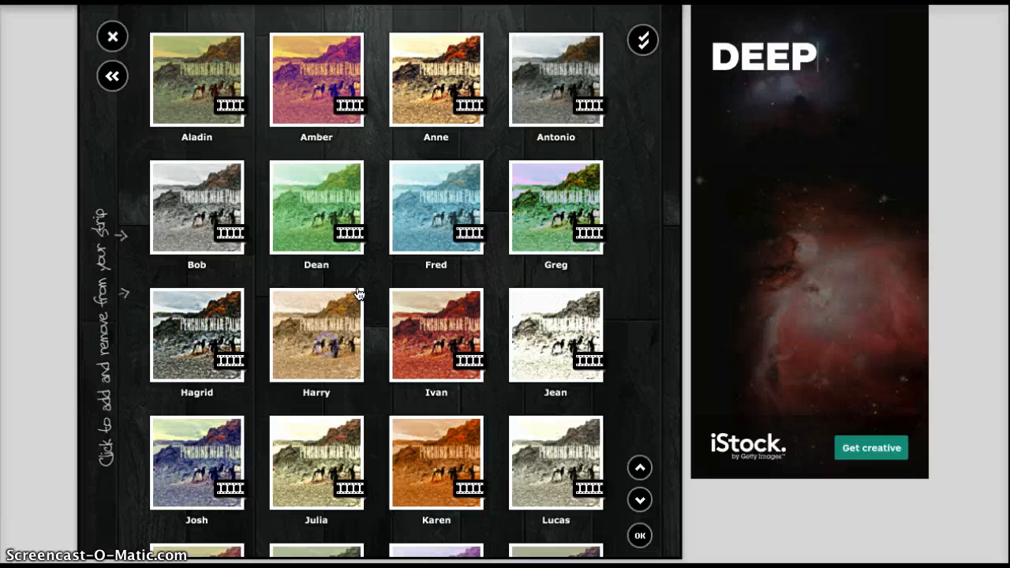
Clear all Default effects from the film strip, add only Harry, and confirm the selection
{"action": "left_click", "coordinate": [659, 45]}
{"action": "left_click", "coordinate": [333, 325]}
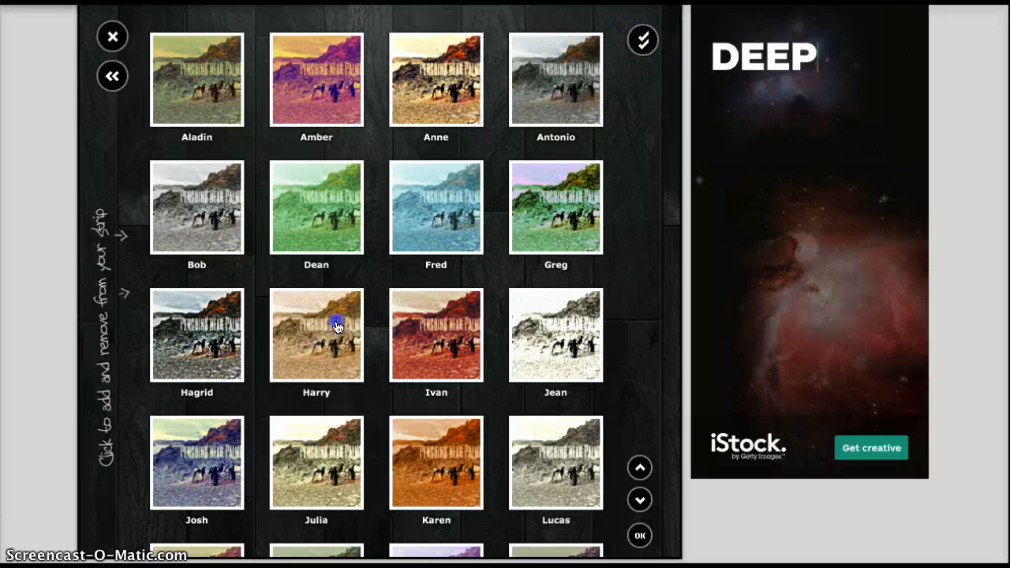
{"action": "left_click", "coordinate": [642, 535]}
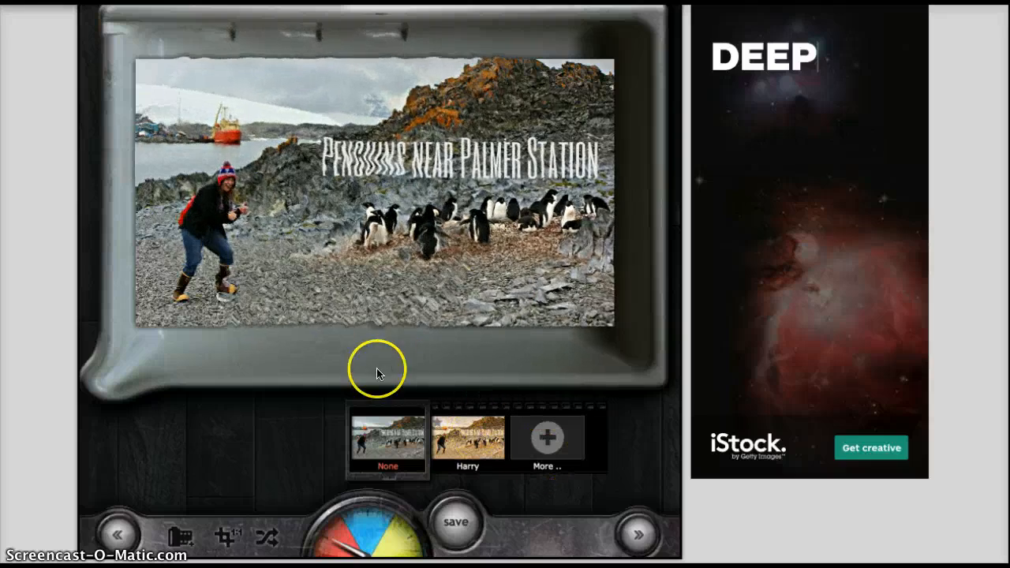
Switch to the overlays and try Beep and several other light overlays on the penguin photo
{"action": "left_click", "coordinate": [367, 540]}
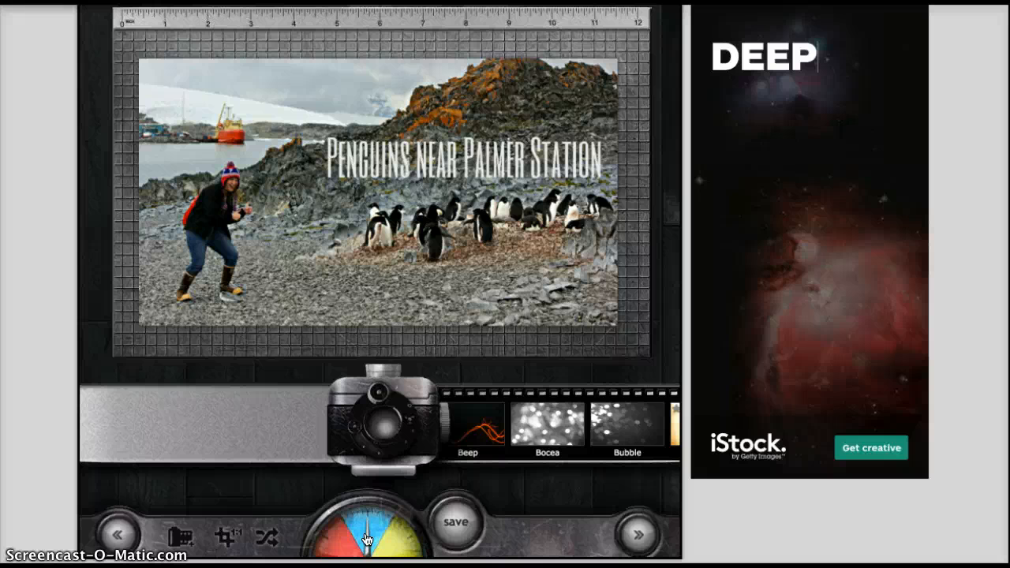
{"action": "left_click", "coordinate": [485, 422]}
{"action": "left_click", "coordinate": [553, 425]}
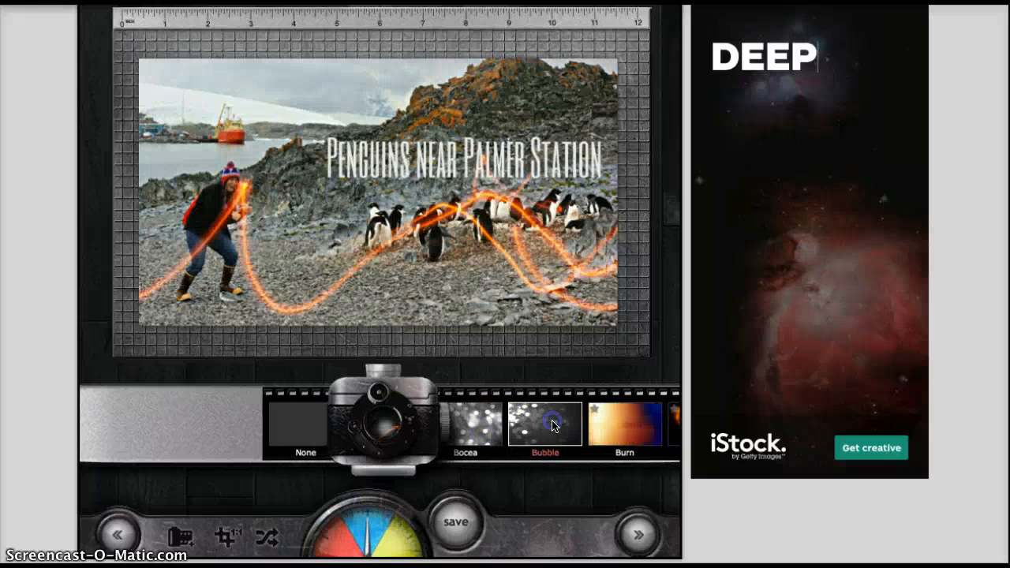
{"action": "left_click", "coordinate": [552, 425]}
{"action": "left_click", "coordinate": [489, 417]}
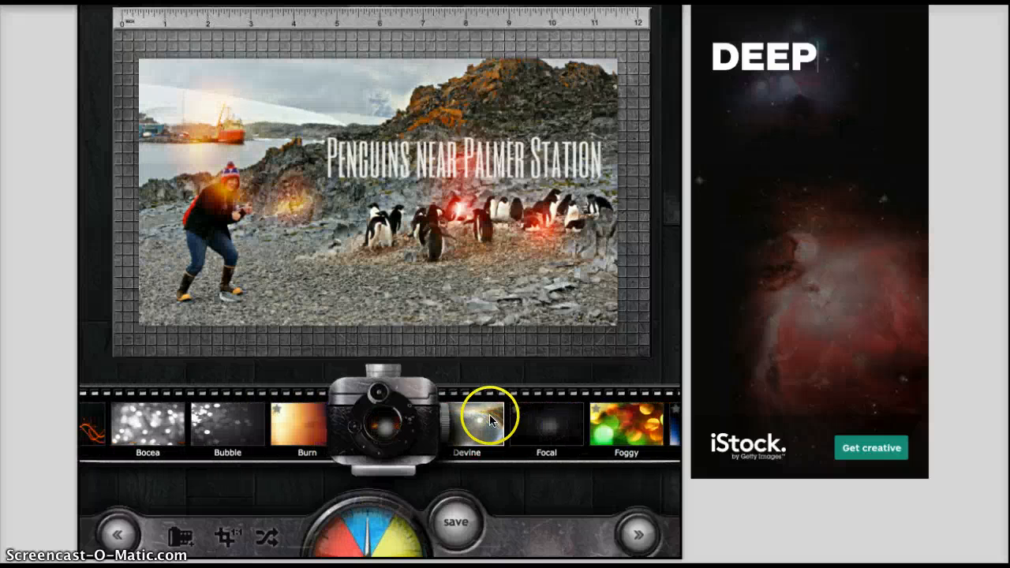
Switch to the borders and apply the Black border to the photo
{"action": "left_click", "coordinate": [336, 547]}
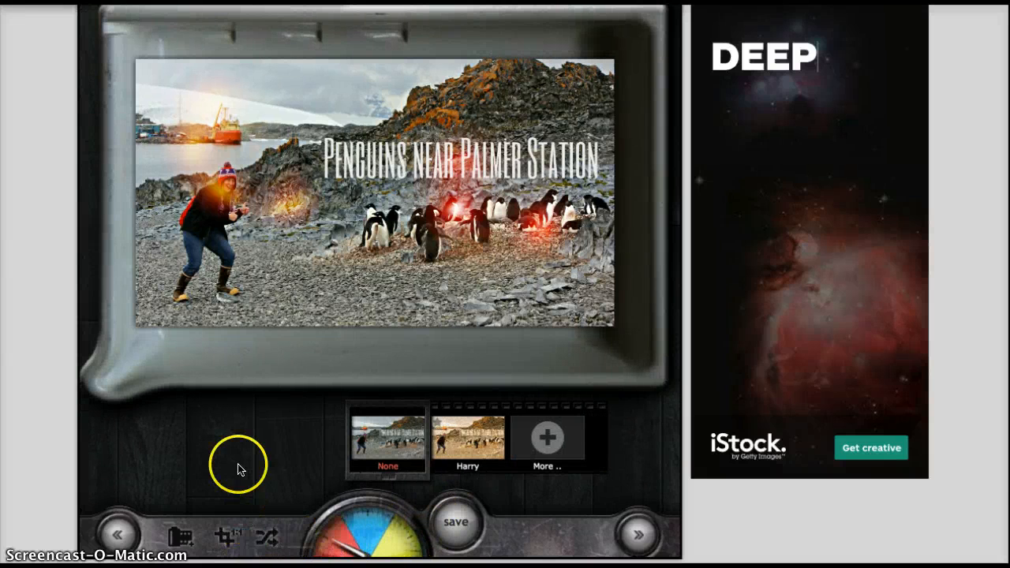
{"action": "scroll", "coordinate": [242, 458], "scroll_direction": "up", "scroll_amount": 1}
{"action": "scroll", "coordinate": [241, 460], "scroll_direction": "down", "scroll_amount": 1}
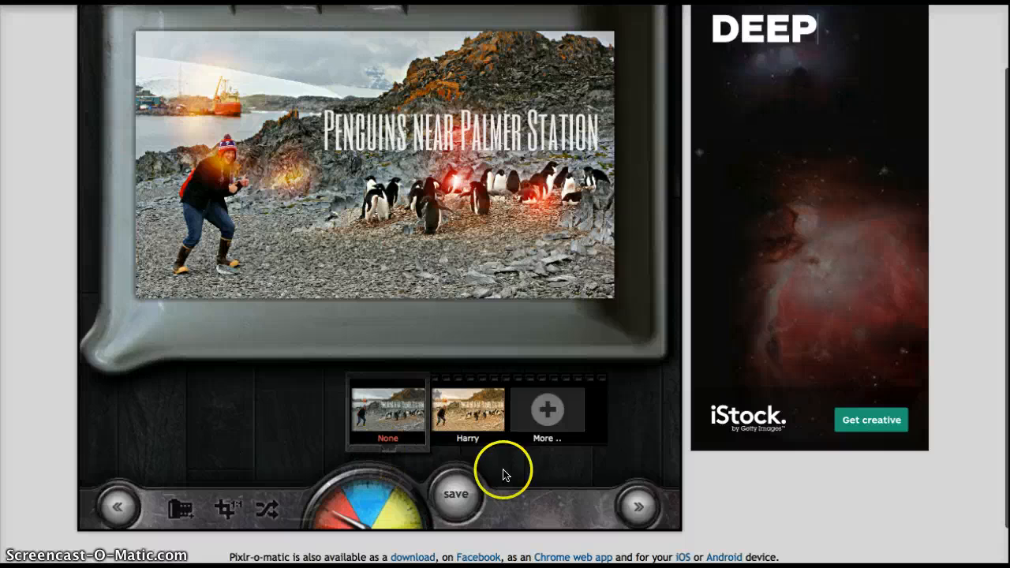
{"action": "left_click", "coordinate": [401, 521]}
{"action": "left_click", "coordinate": [463, 406]}
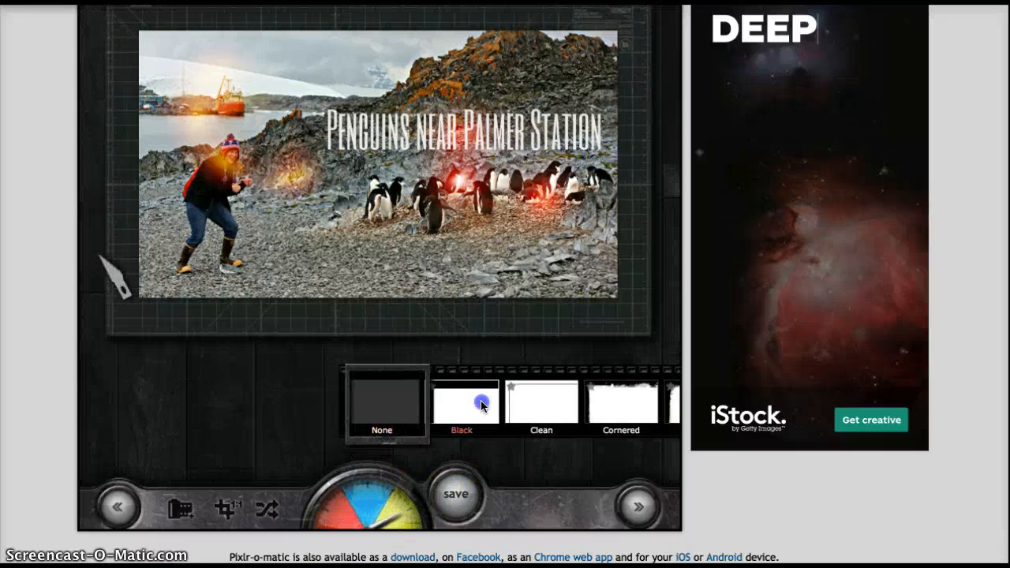
Crop the photo to a 1:1 square and restore its original proportions
{"action": "left_click", "coordinate": [226, 509]}
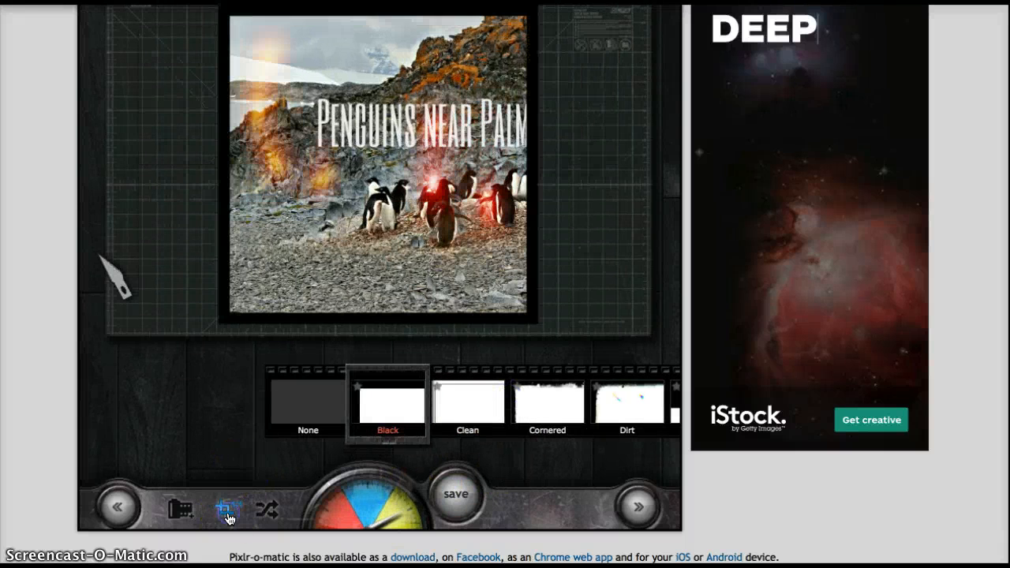
{"action": "left_click", "coordinate": [384, 257]}
{"action": "left_click", "coordinate": [167, 489]}
{"action": "left_click", "coordinate": [219, 511]}
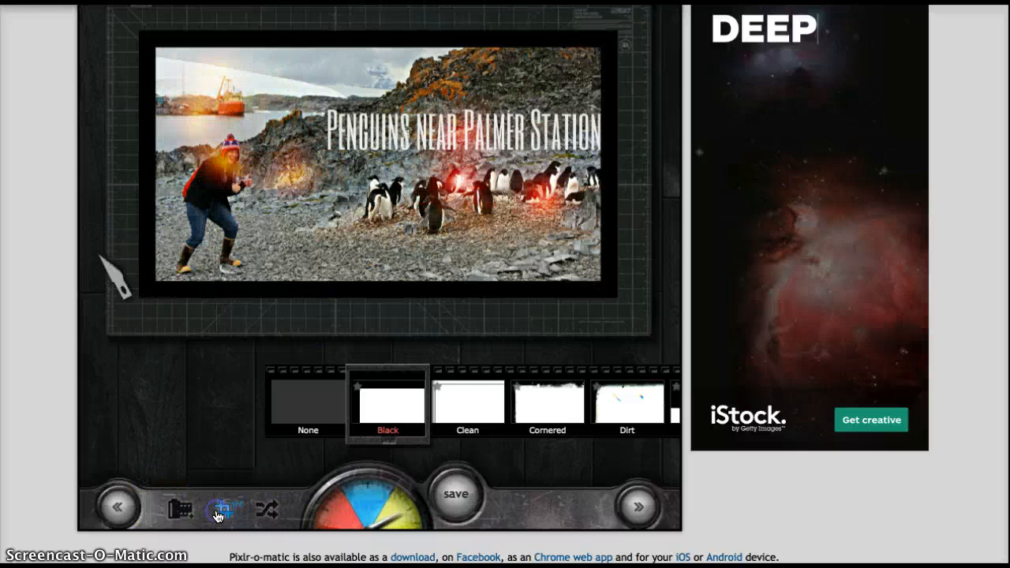
Apply several random combinations of effect, overlay and border to the photo
{"action": "left_click", "coordinate": [268, 507]}
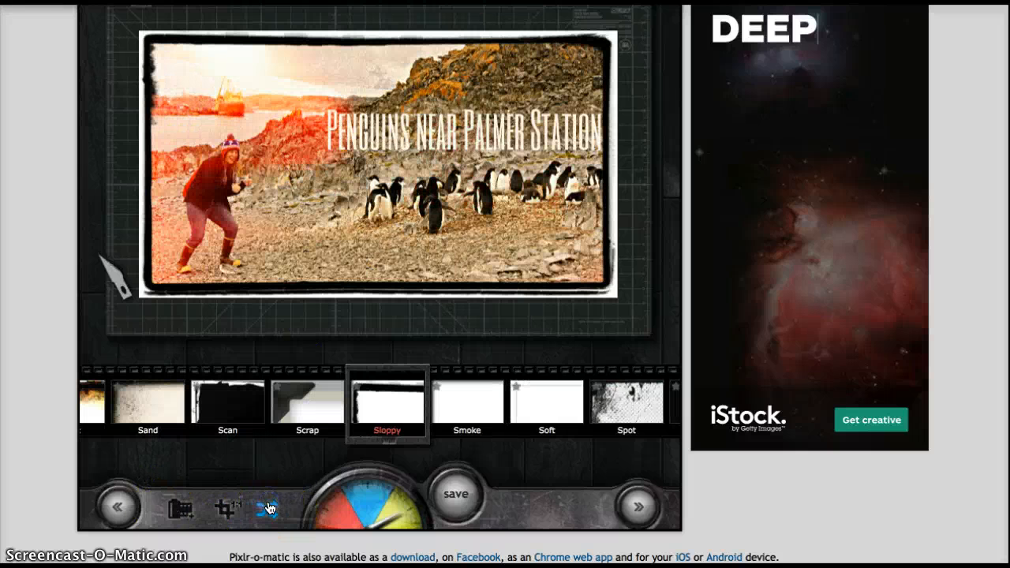
{"action": "left_click", "coordinate": [273, 513]}
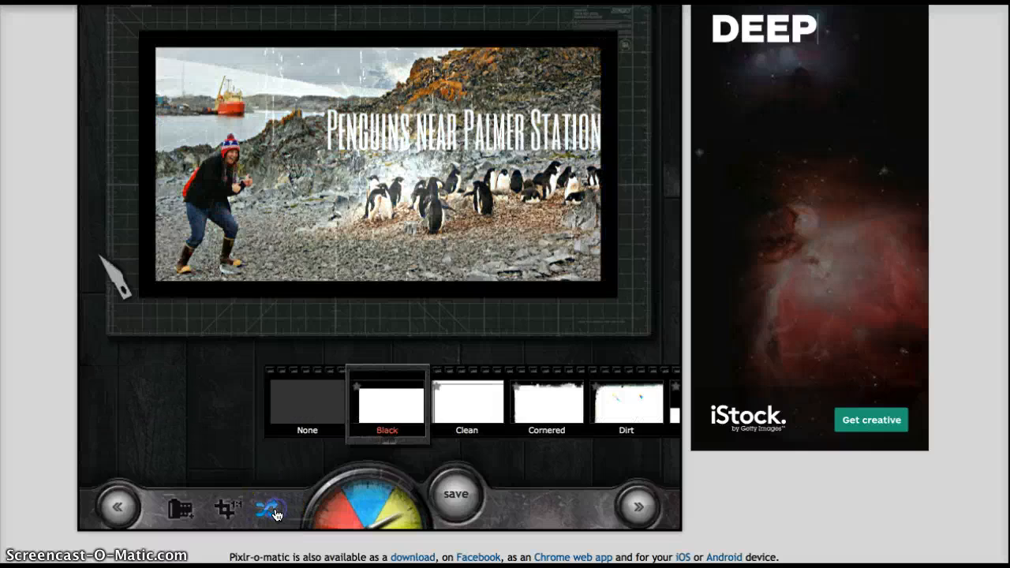
{"action": "left_click", "coordinate": [275, 514]}
{"action": "left_click", "coordinate": [276, 515]}
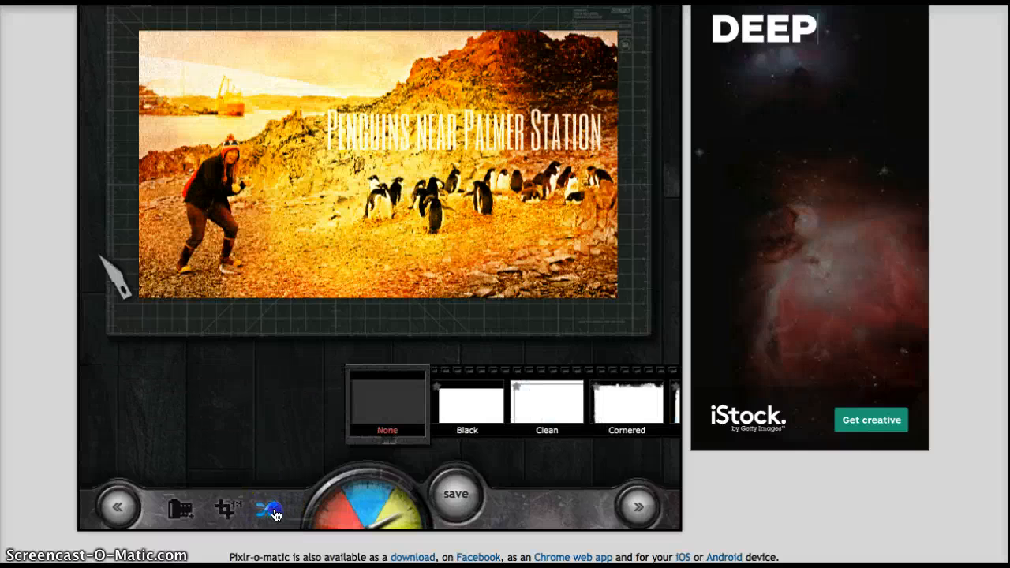
{"action": "left_click", "coordinate": [276, 515]}
{"action": "left_click", "coordinate": [275, 514]}
{"action": "left_click", "coordinate": [275, 514]}
{"action": "left_click", "coordinate": [171, 509]}
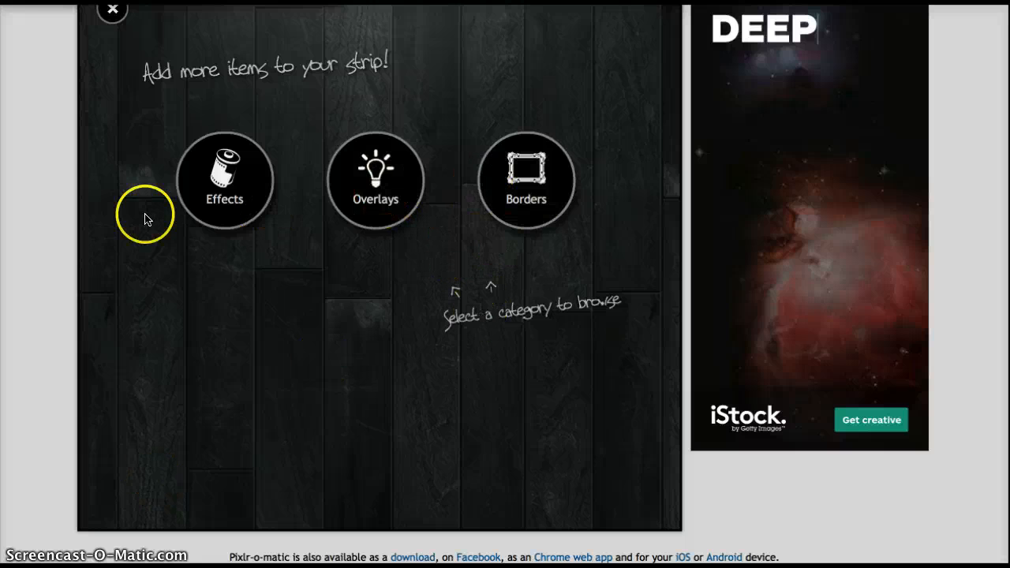
{"action": "left_click", "coordinate": [112, 9]}
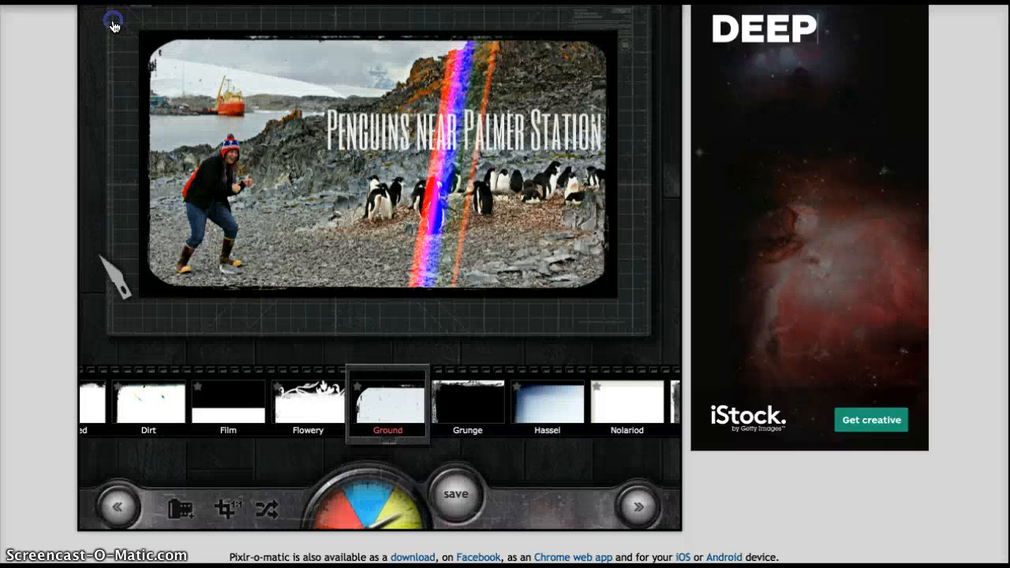
Return to the overlays and try Vignette and Worn on the photo
{"action": "left_click", "coordinate": [117, 507]}
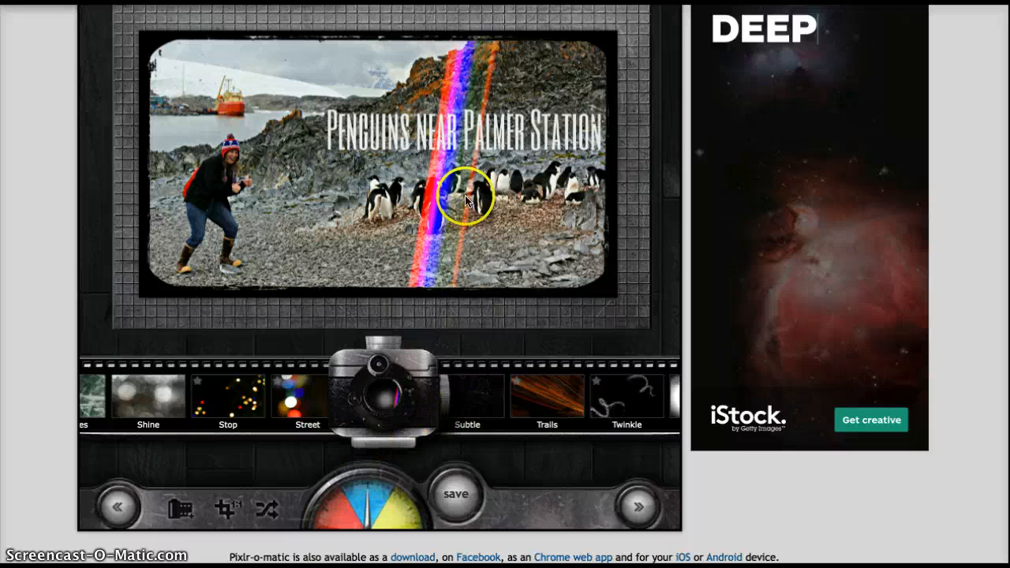
{"action": "left_click", "coordinate": [573, 394]}
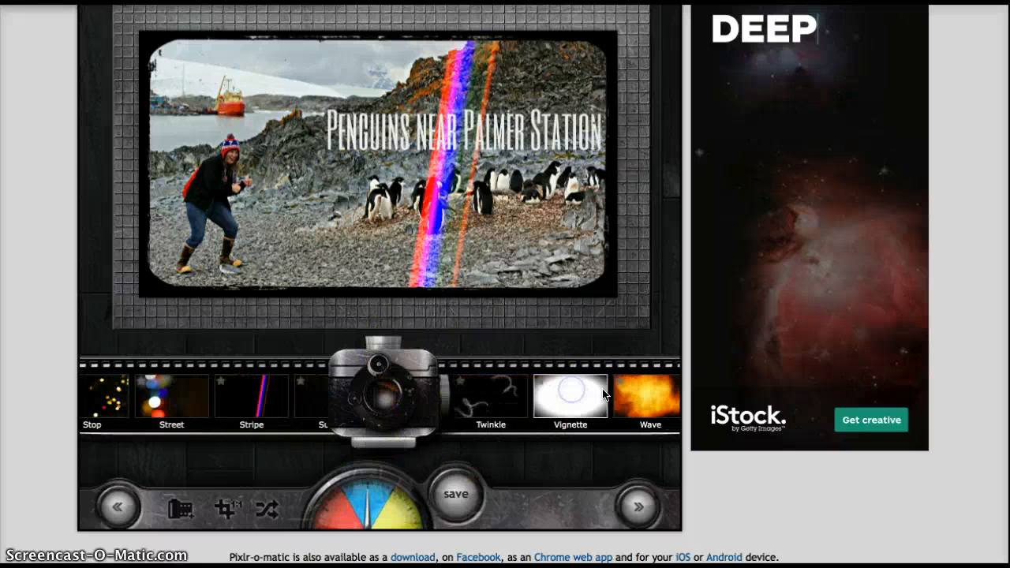
{"action": "left_click", "coordinate": [574, 395]}
{"action": "left_click", "coordinate": [593, 397]}
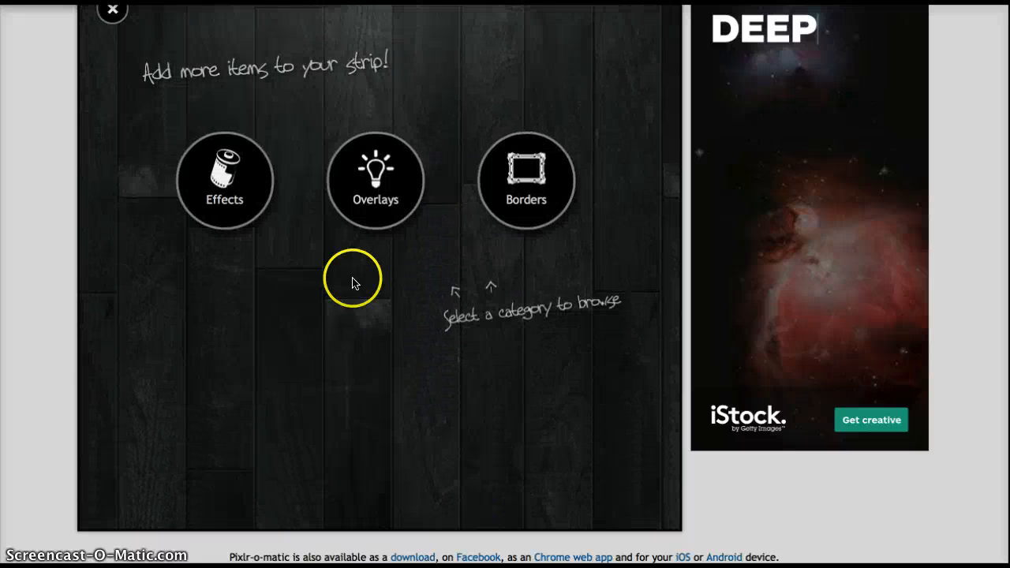
{"action": "left_click", "coordinate": [109, 14]}
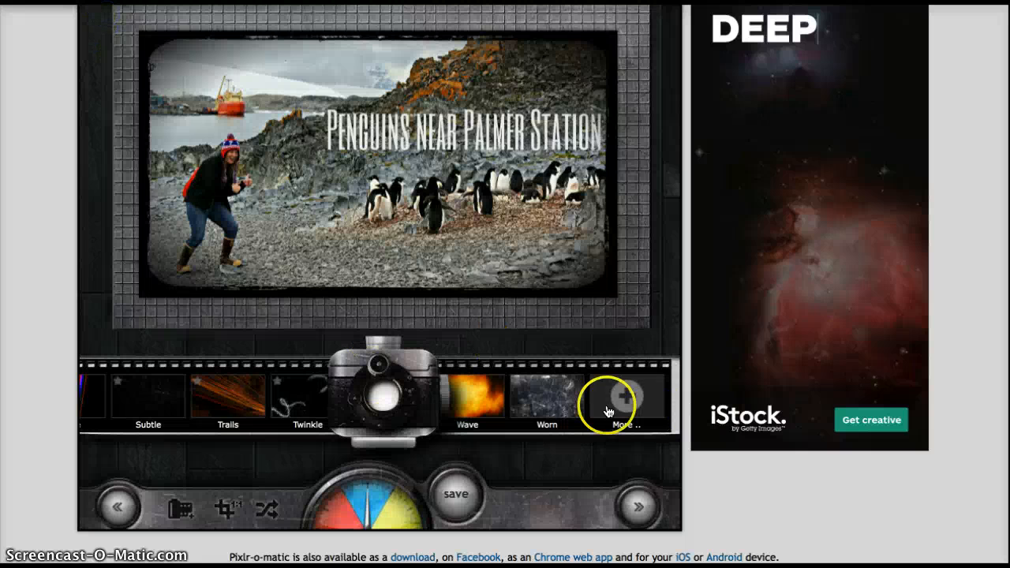
{"action": "left_click", "coordinate": [551, 403]}
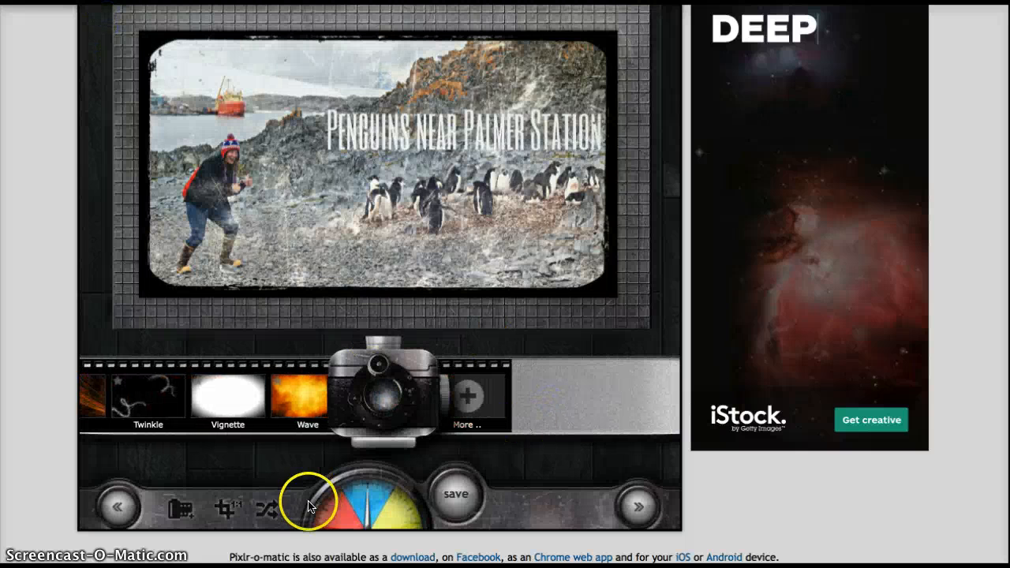
Apply one more random combination of effect, overlay and border to the photo
{"action": "left_click", "coordinate": [267, 507]}
{"action": "scroll", "coordinate": [541, 416], "scroll_direction": "down", "scroll_amount": 1}
{"action": "scroll", "coordinate": [529, 426], "scroll_direction": "up", "scroll_amount": 3}
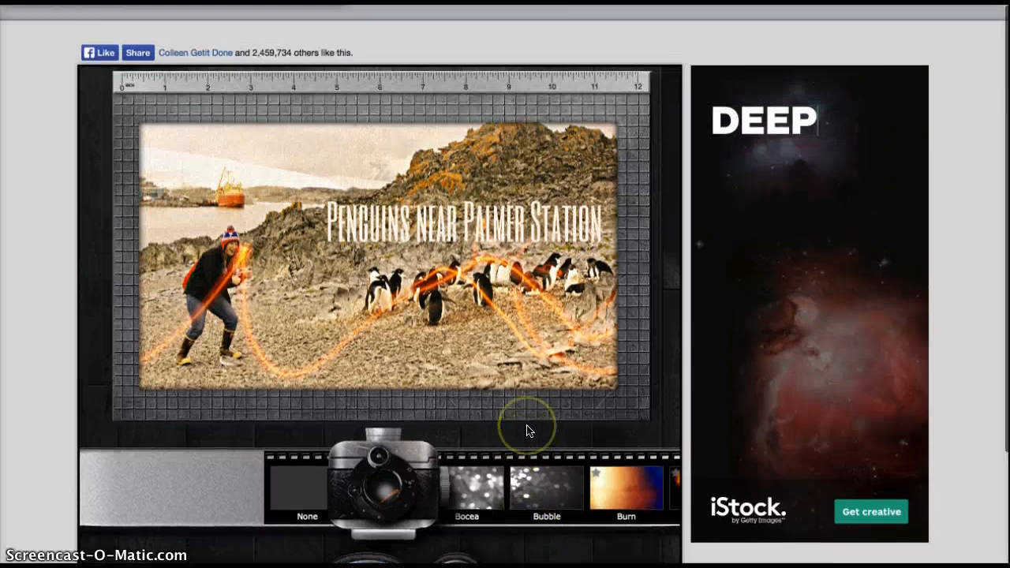
{"action": "scroll", "coordinate": [527, 430], "scroll_direction": "down", "scroll_amount": 3}
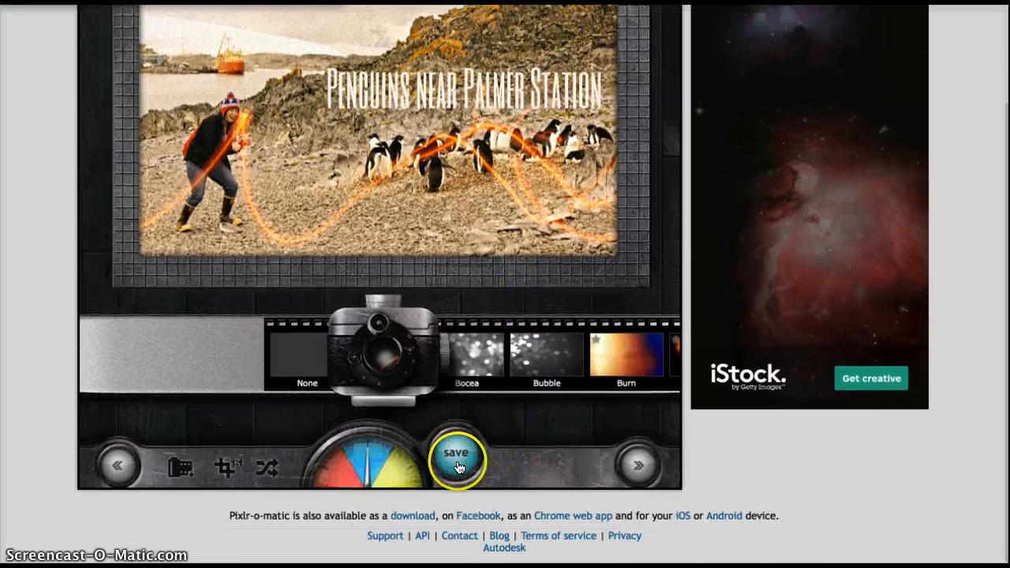
{"action": "scroll", "coordinate": [534, 460], "scroll_direction": "up", "scroll_amount": 1}
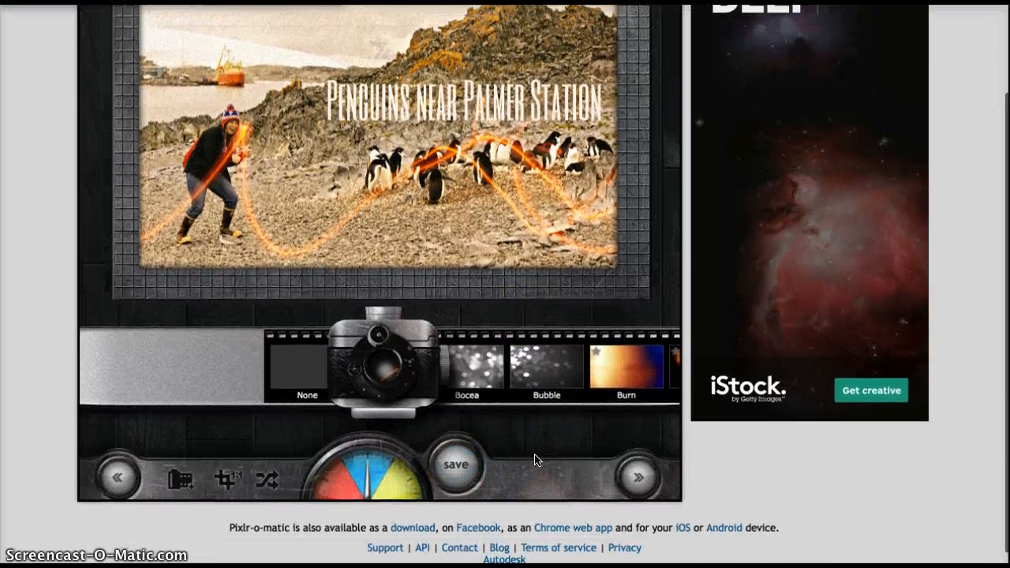
Save the styled photo to the computer as Penguins.jpg in the Antarctica Pictures folder, replacing the existing file
{"action": "left_click", "coordinate": [464, 472]}
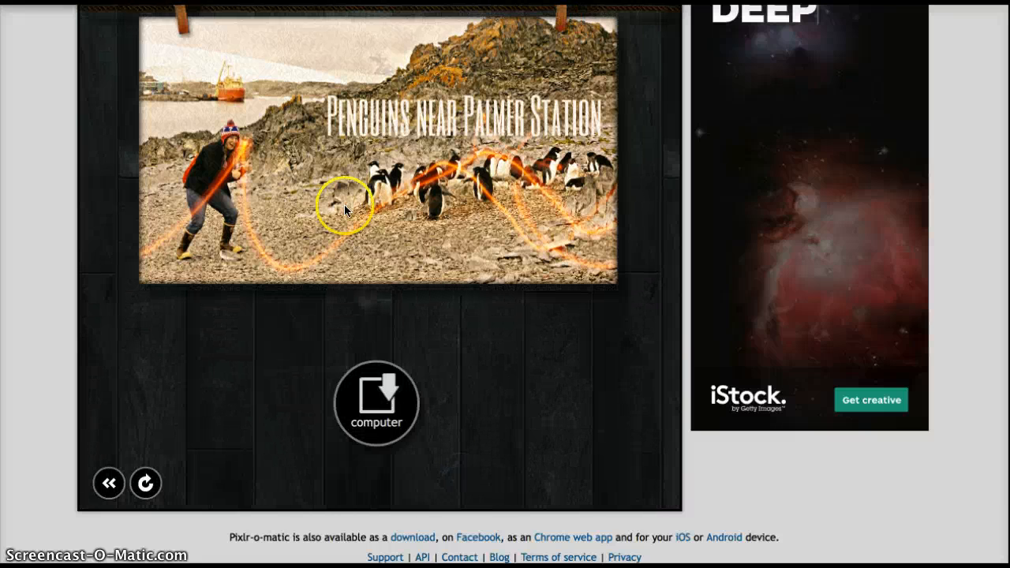
{"action": "left_click", "coordinate": [369, 402]}
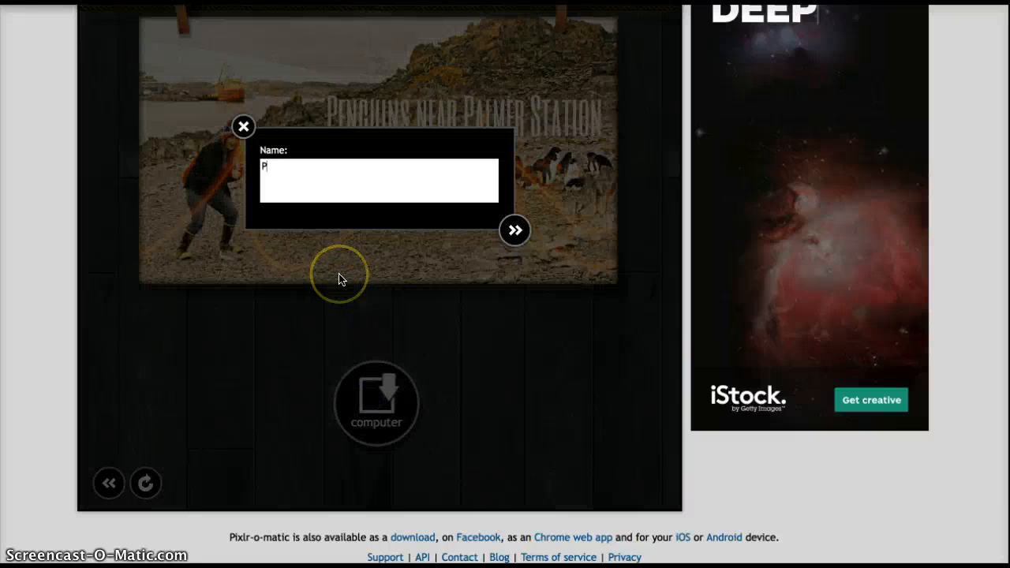
{"action": "type", "text": "Penguins"}
{"action": "left_click", "coordinate": [515, 230]}
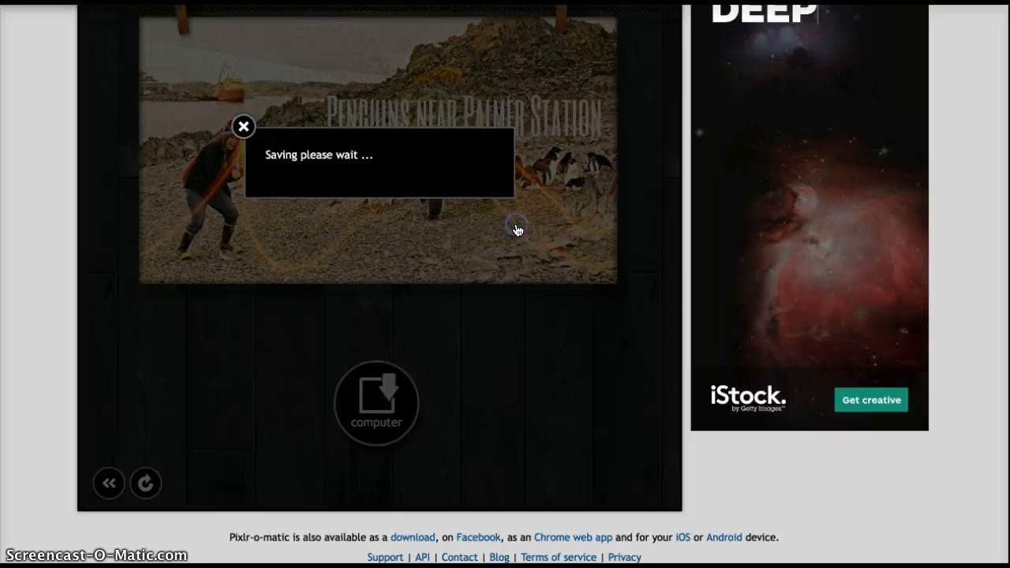
{"action": "left_click", "coordinate": [623, 196]}
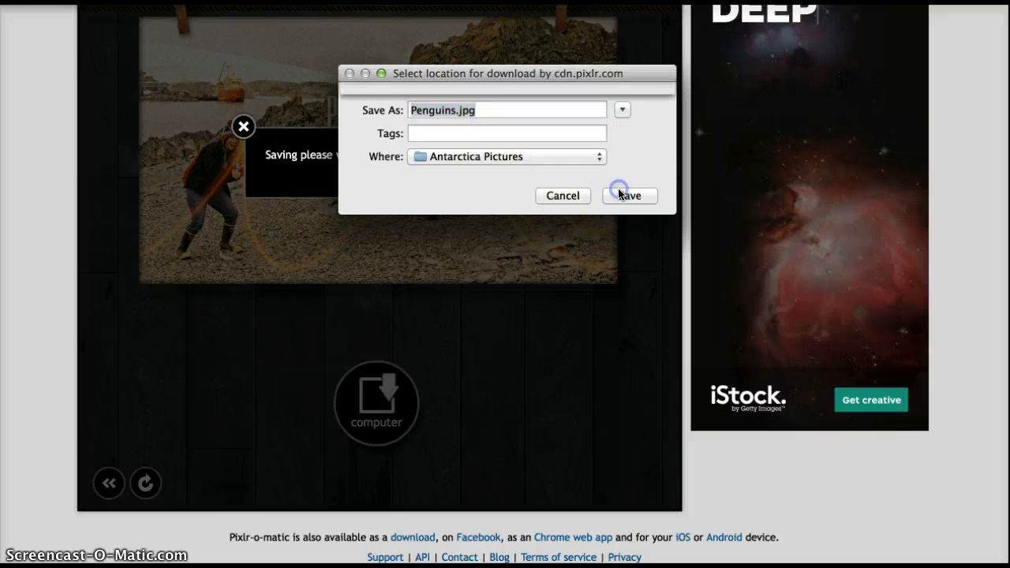
{"action": "left_click", "coordinate": [620, 175]}
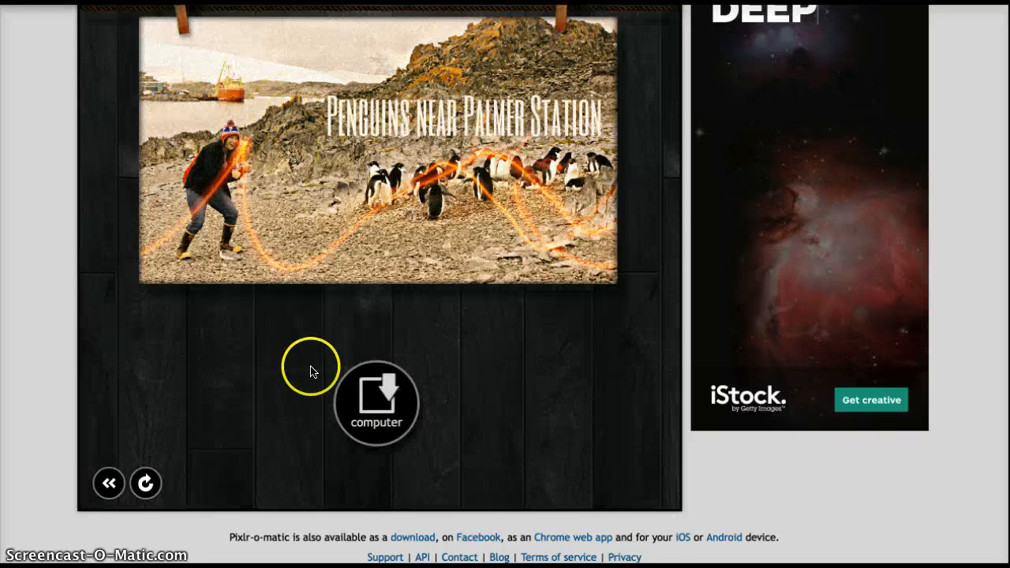
Leave Pixlr-o-matic and launch Pixlr Editor from the Pixlr home page
{"action": "scroll", "coordinate": [309, 369], "scroll_direction": "up", "scroll_amount": 3}
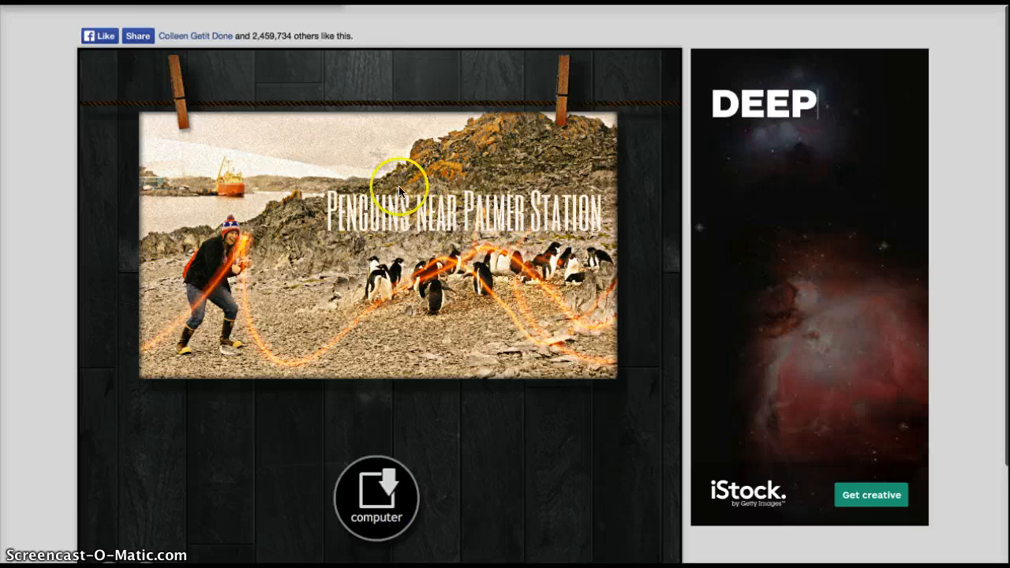
{"action": "scroll", "coordinate": [398, 185], "scroll_direction": "down", "scroll_amount": 3}
{"action": "scroll", "coordinate": [399, 185], "scroll_direction": "up", "scroll_amount": 3}
{"action": "scroll", "coordinate": [223, 365], "scroll_direction": "down", "scroll_amount": 3}
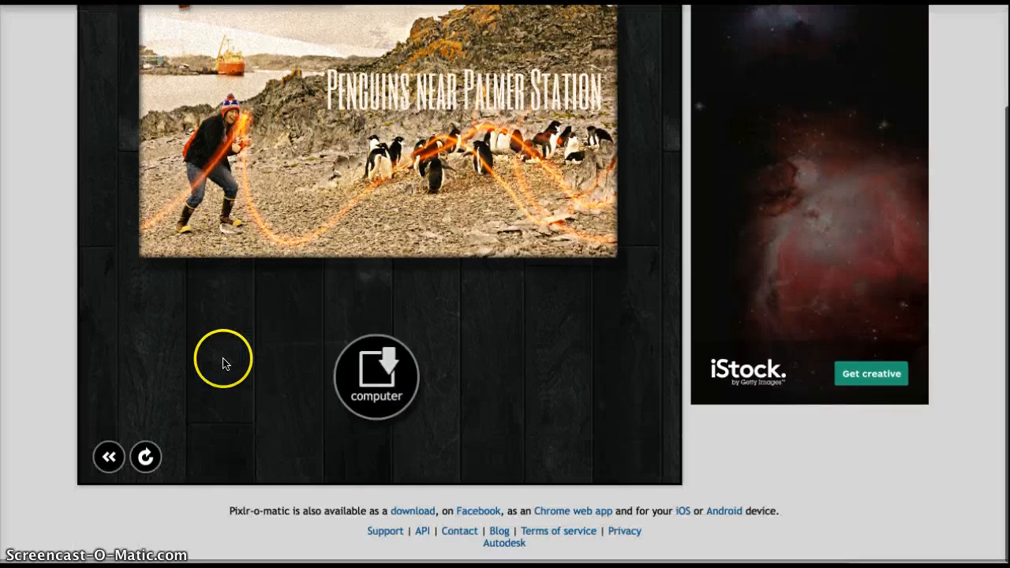
{"action": "scroll", "coordinate": [209, 359], "scroll_direction": "up", "scroll_amount": 3}
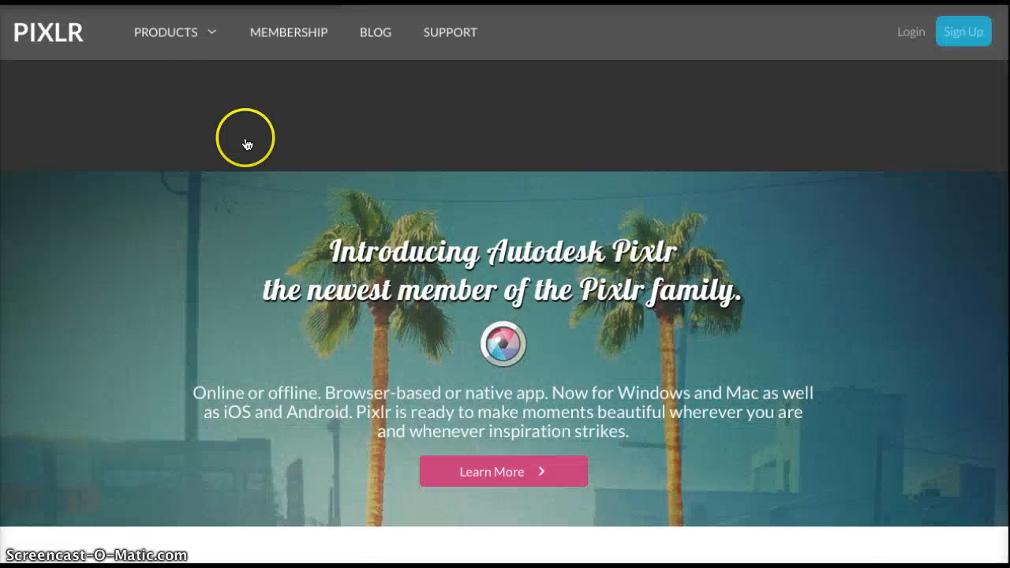
{"action": "scroll", "coordinate": [247, 144], "scroll_direction": "down", "scroll_amount": 3}
{"action": "scroll", "coordinate": [246, 143], "scroll_direction": "down", "scroll_amount": 3}
{"action": "left_click", "coordinate": [257, 351]}
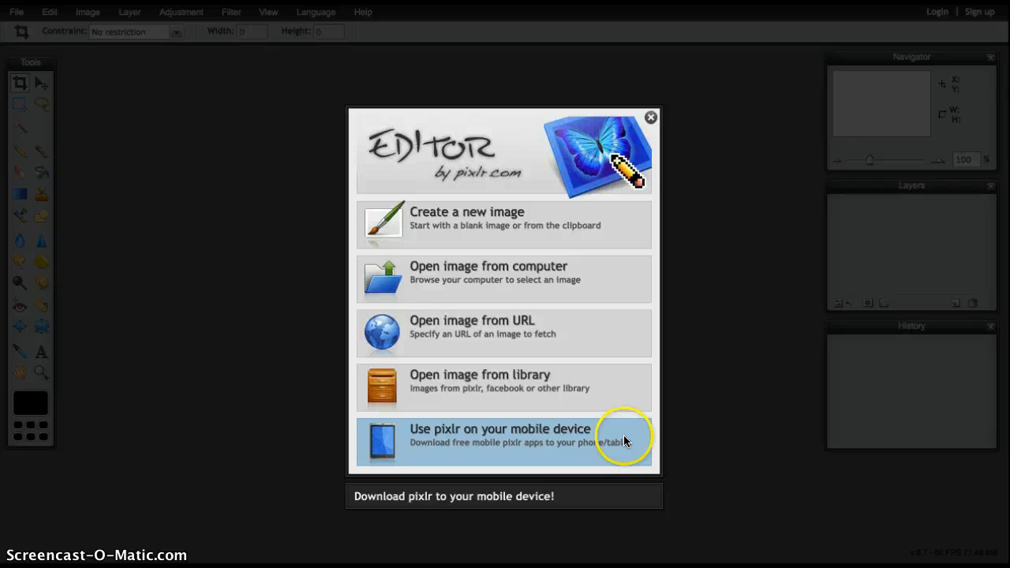
Open 395645_268903...022651490_n.jpg from the computer's Antarctica Pictures folder in the editor
{"action": "left_click", "coordinate": [570, 278]}
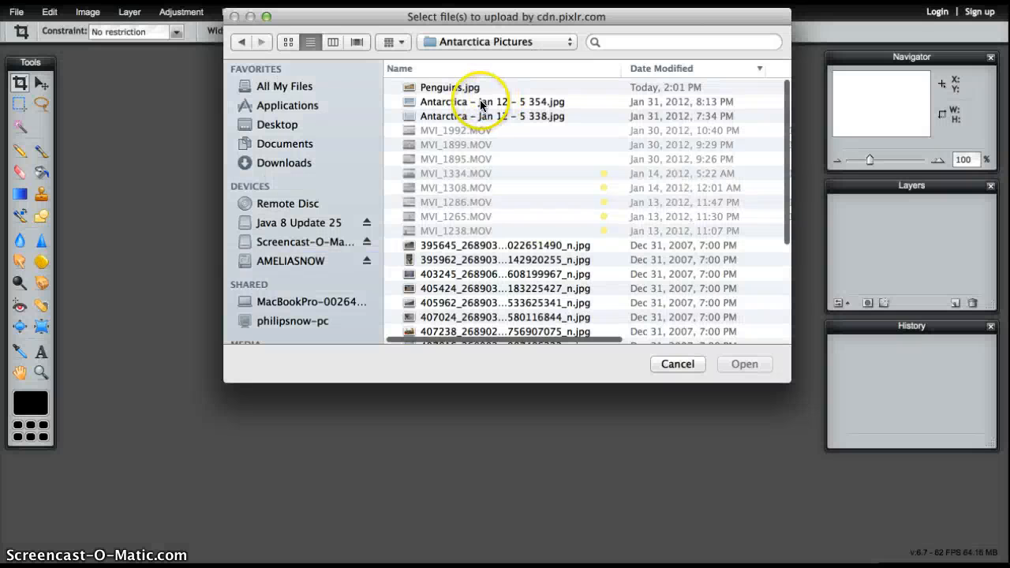
{"action": "left_click", "coordinate": [483, 260]}
{"action": "left_click", "coordinate": [489, 246]}
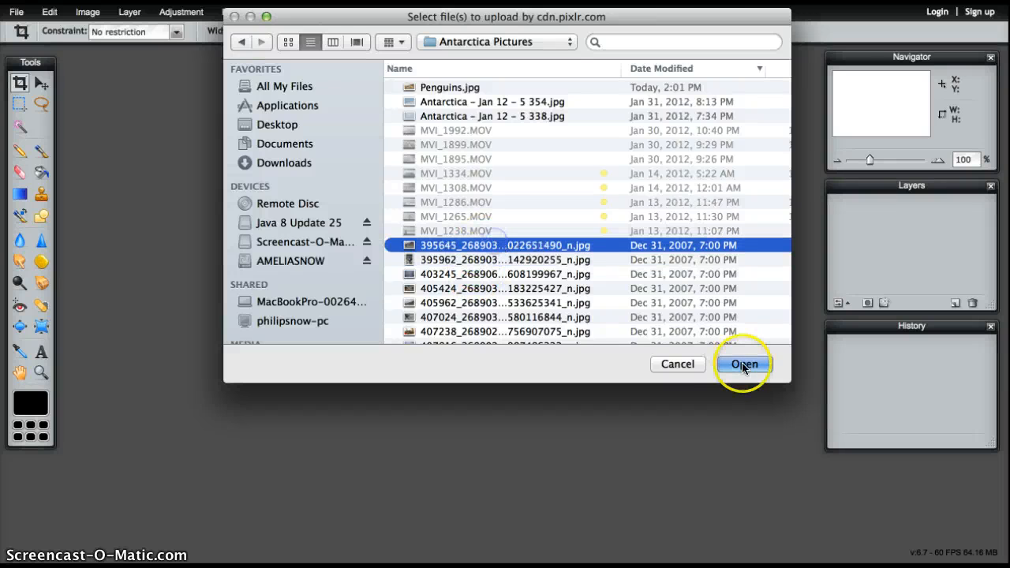
{"action": "left_click", "coordinate": [744, 364]}
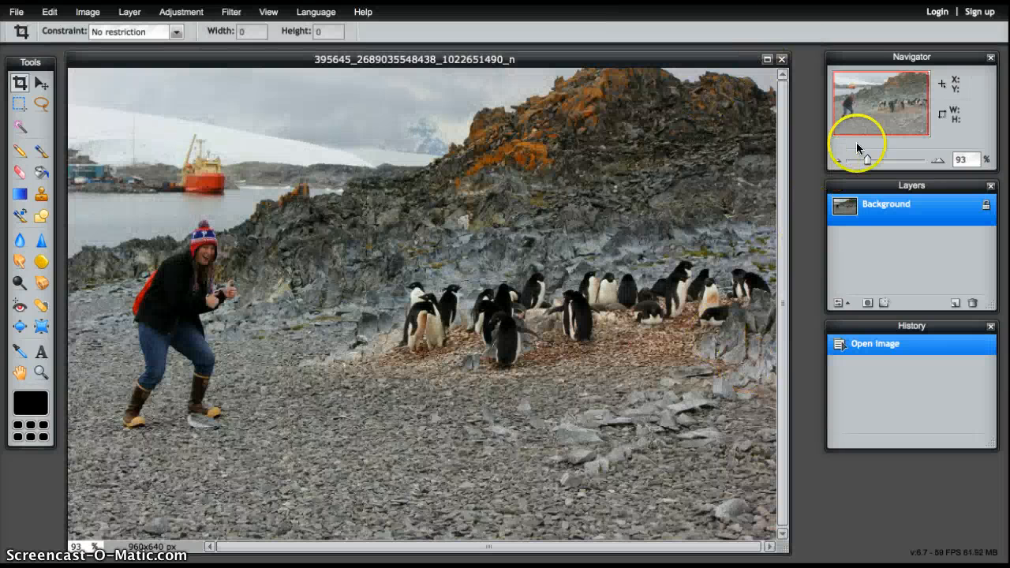
Crop the penguin photo to its full width and about 527 px height, cutting away the strip of gravel along the bottom
{"action": "left_click_drag", "start_coordinate": [871, 161], "coordinate": [867, 161]}
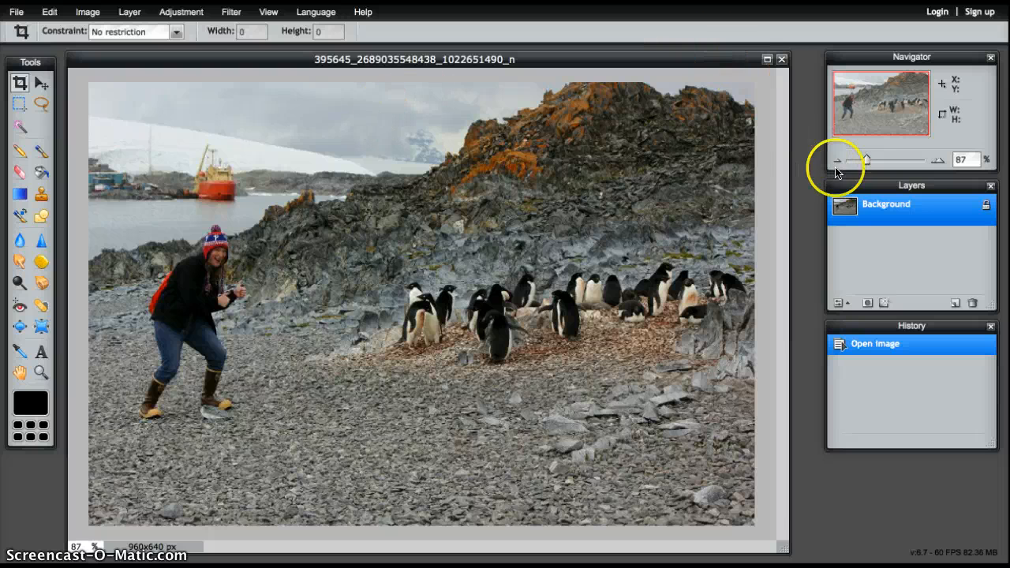
{"action": "left_click_drag", "start_coordinate": [699, 61], "coordinate": [725, 53]}
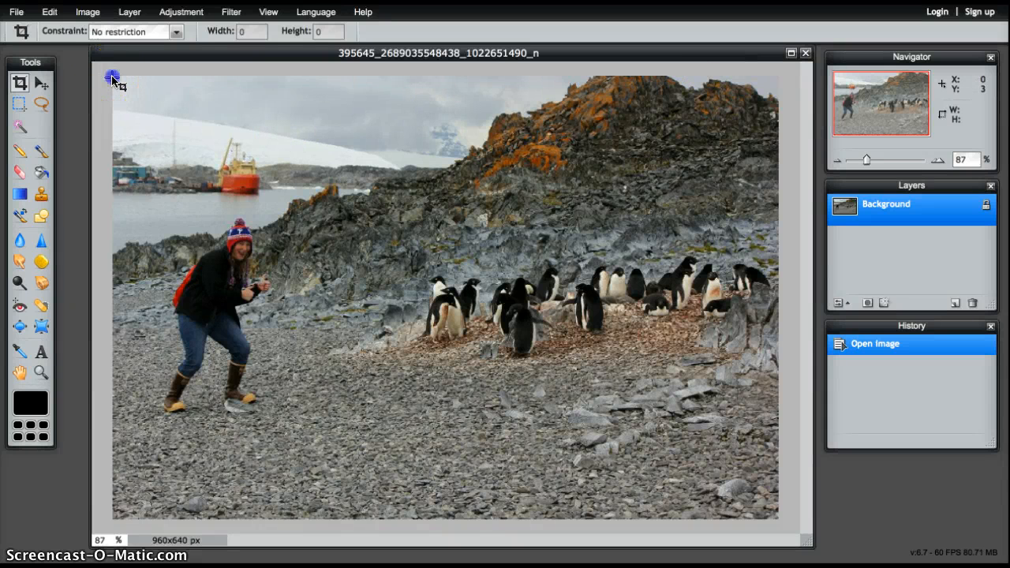
{"action": "left_click_drag", "start_coordinate": [112, 77], "coordinate": [801, 444]}
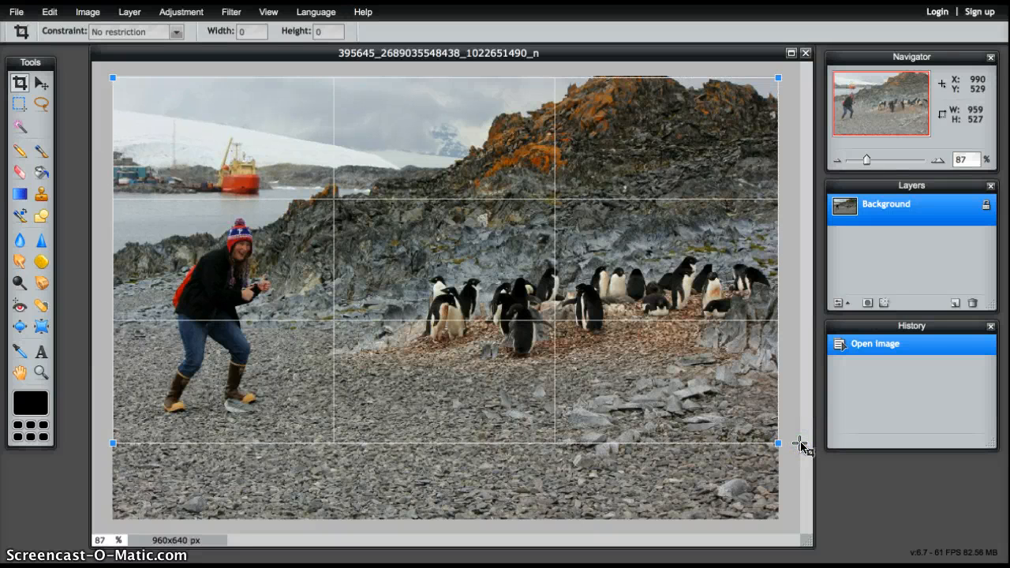
{"action": "key", "text": "Return"}
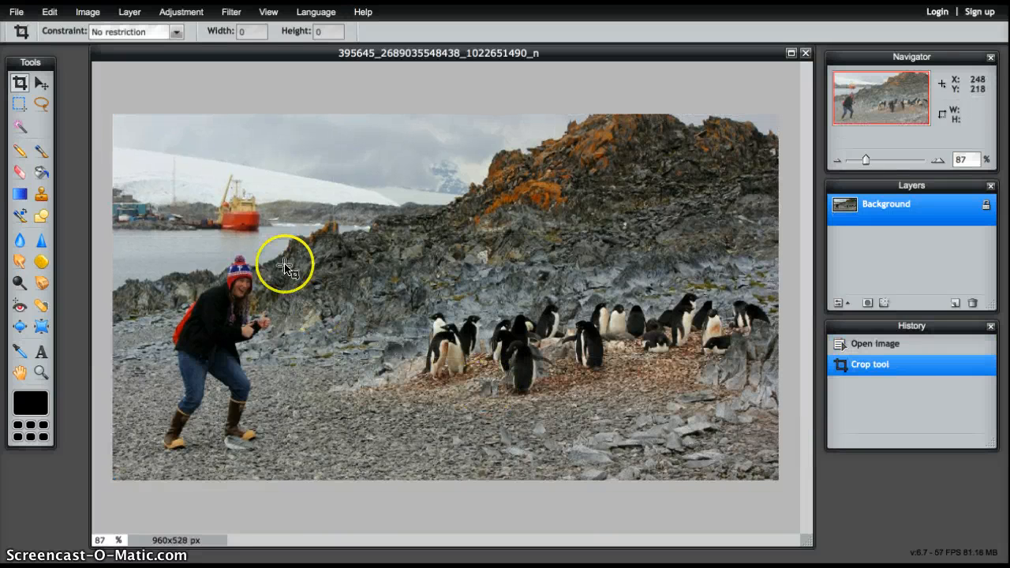
Select the red ship's hull with the Wand tool at tolerance 21, adding a second part of the hull to the selection
{"action": "left_click", "coordinate": [21, 107]}
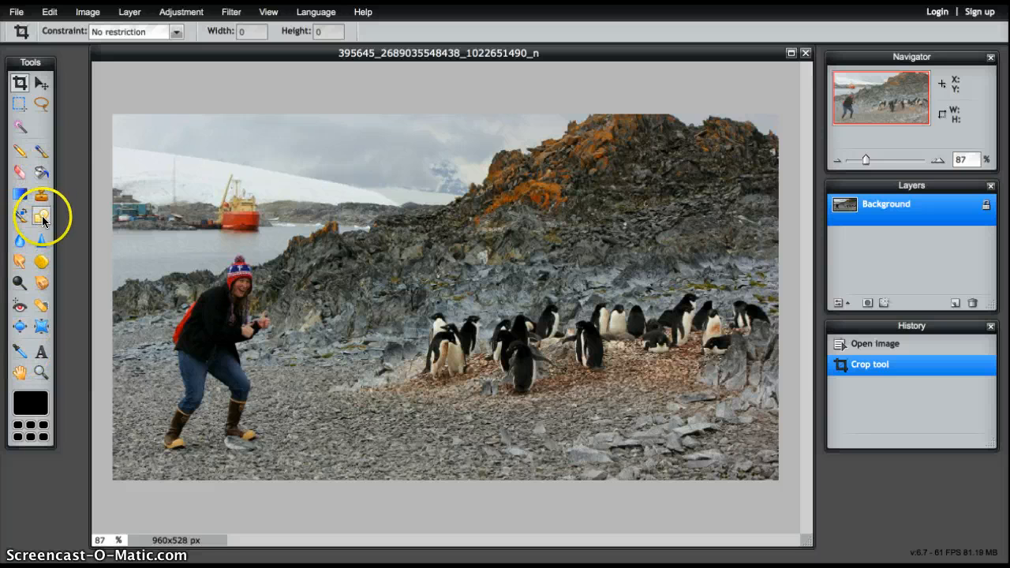
{"action": "left_click", "coordinate": [20, 129]}
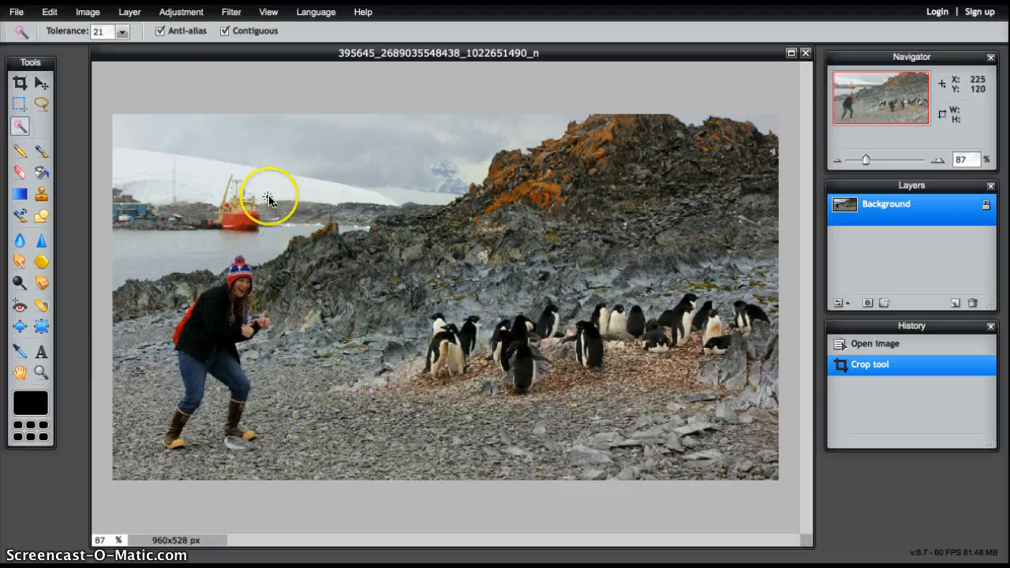
{"action": "left_click", "coordinate": [249, 222]}
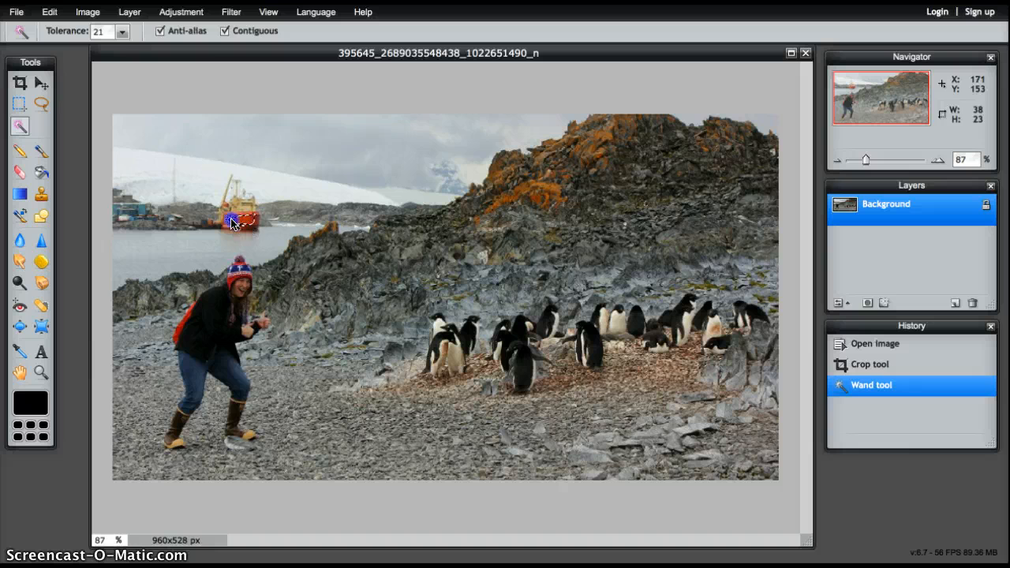
{"action": "left_click", "coordinate": [231, 223], "text": "shift"}
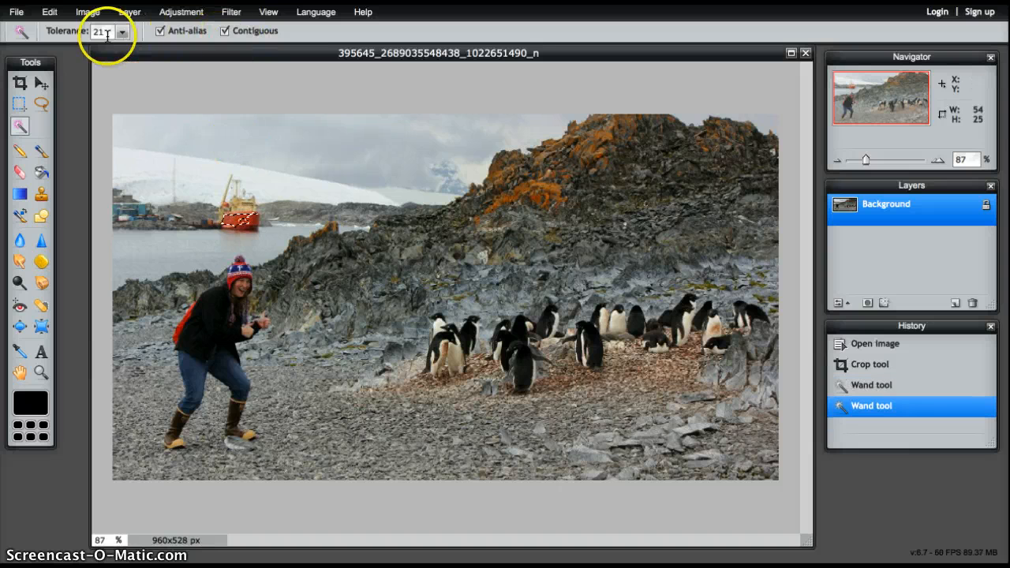
Try Wand selections around the ship at tolerance 94, and from the water below it at tolerance 61
{"action": "left_click_drag", "start_coordinate": [52, 48], "coordinate": [74, 49]}
{"action": "left_click", "coordinate": [254, 225]}
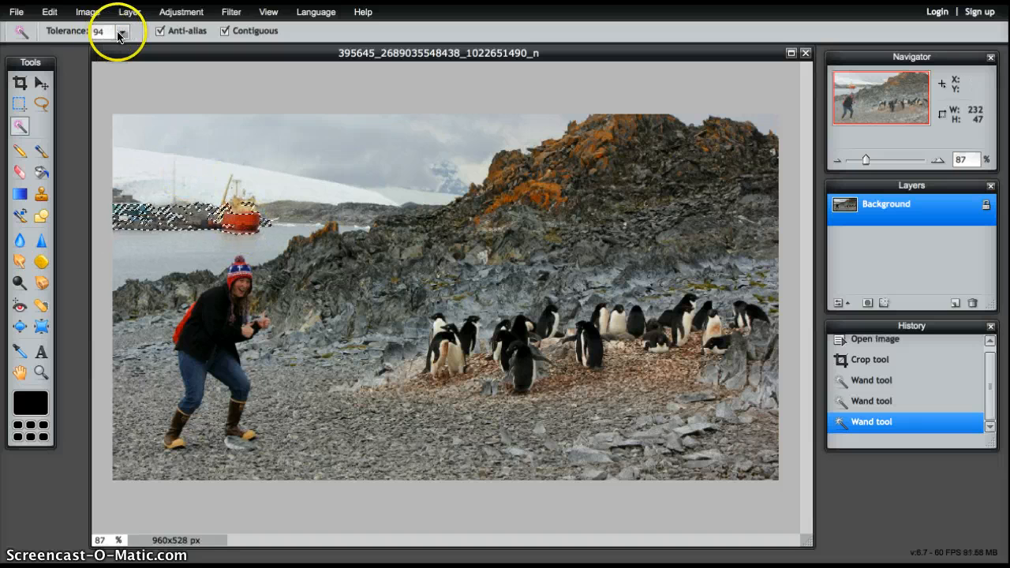
{"action": "left_click", "coordinate": [120, 31]}
{"action": "left_click_drag", "start_coordinate": [75, 47], "coordinate": [65, 47]}
{"action": "left_click", "coordinate": [258, 247]}
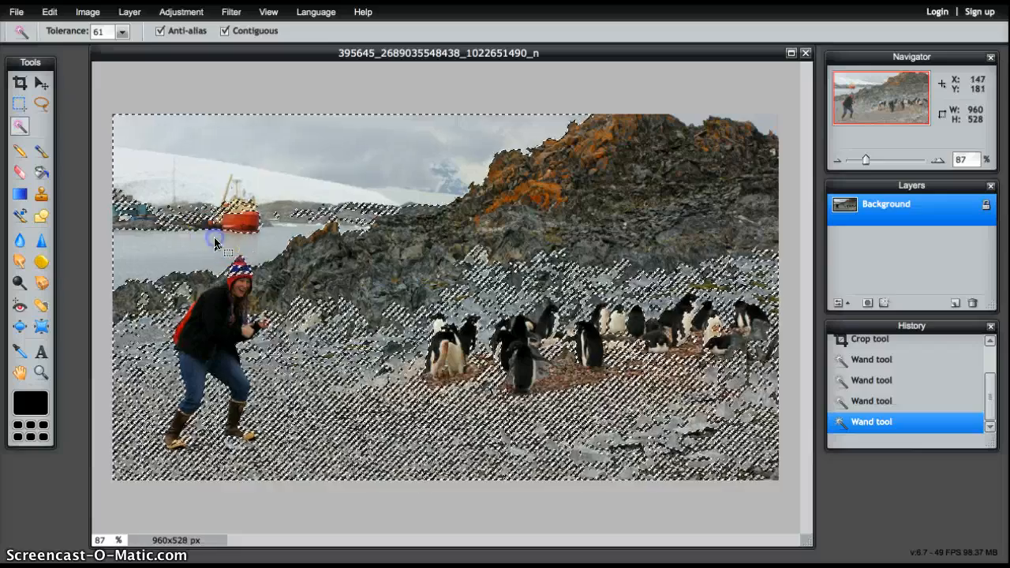
Use the Wand tool at tolerance 61 to select the ship's hull, and replace that selection with the person's dark clothing
{"action": "left_click", "coordinate": [42, 150]}
{"action": "left_click", "coordinate": [20, 125]}
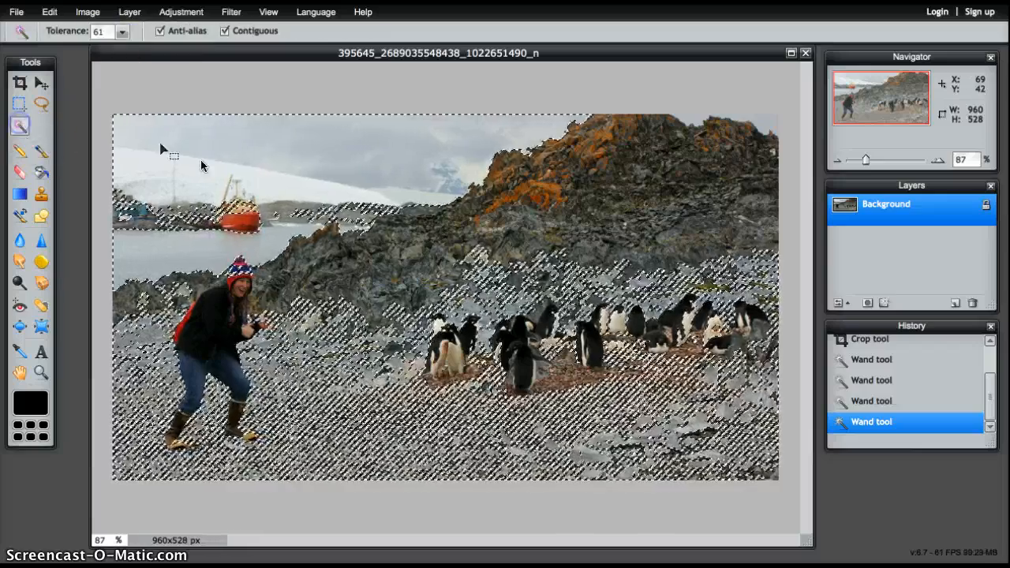
{"action": "left_click", "coordinate": [214, 225]}
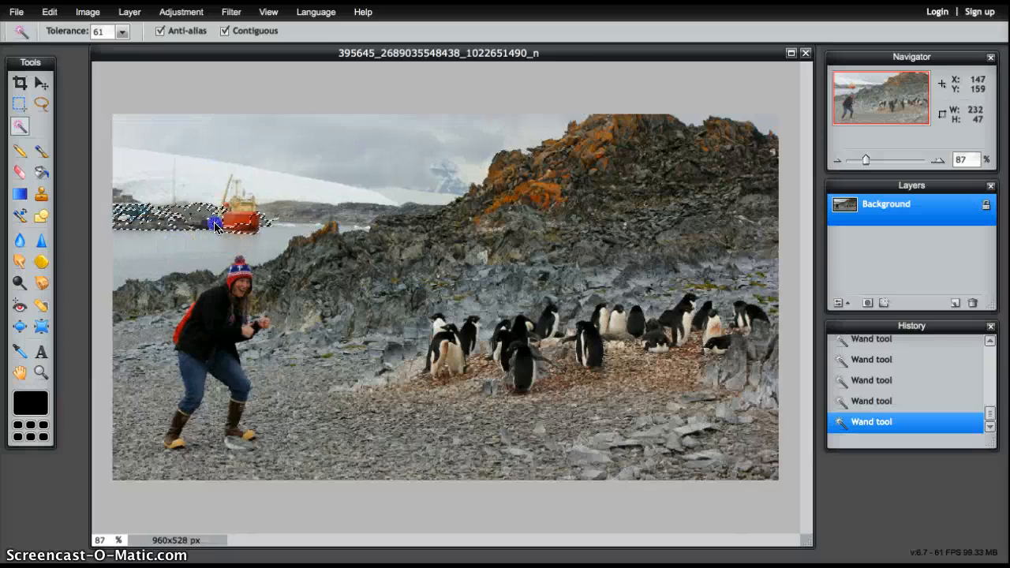
{"action": "left_click", "coordinate": [241, 214]}
{"action": "left_click", "coordinate": [240, 219]}
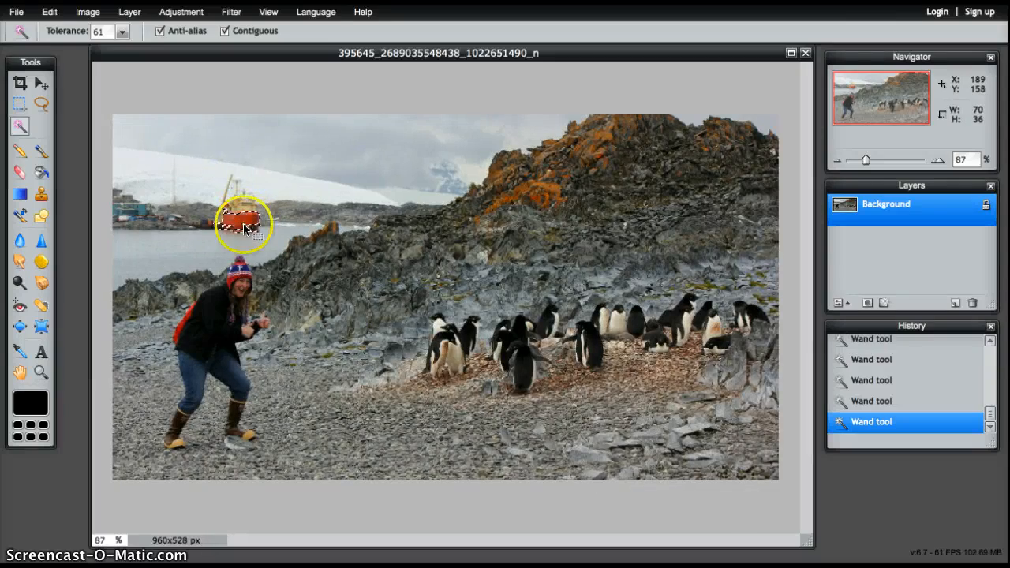
{"action": "left_click", "coordinate": [227, 282]}
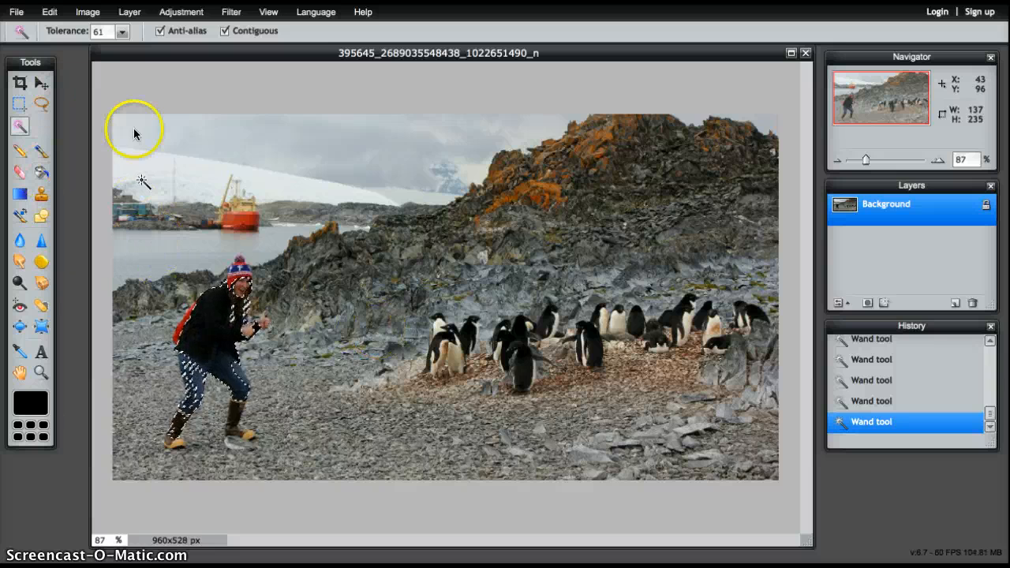
{"action": "left_click", "coordinate": [19, 104]}
{"action": "left_click", "coordinate": [40, 82]}
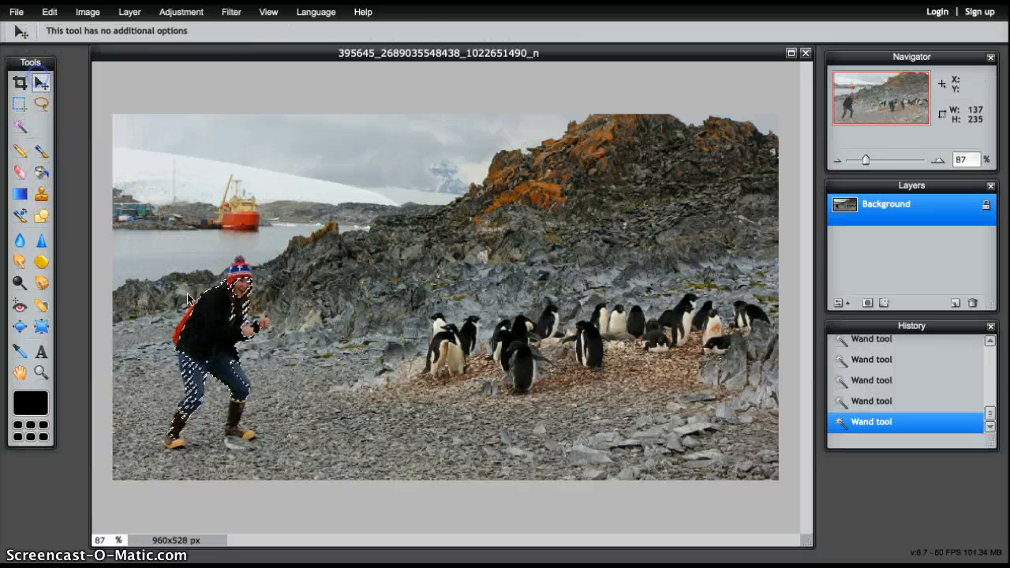
{"action": "left_click", "coordinate": [42, 105]}
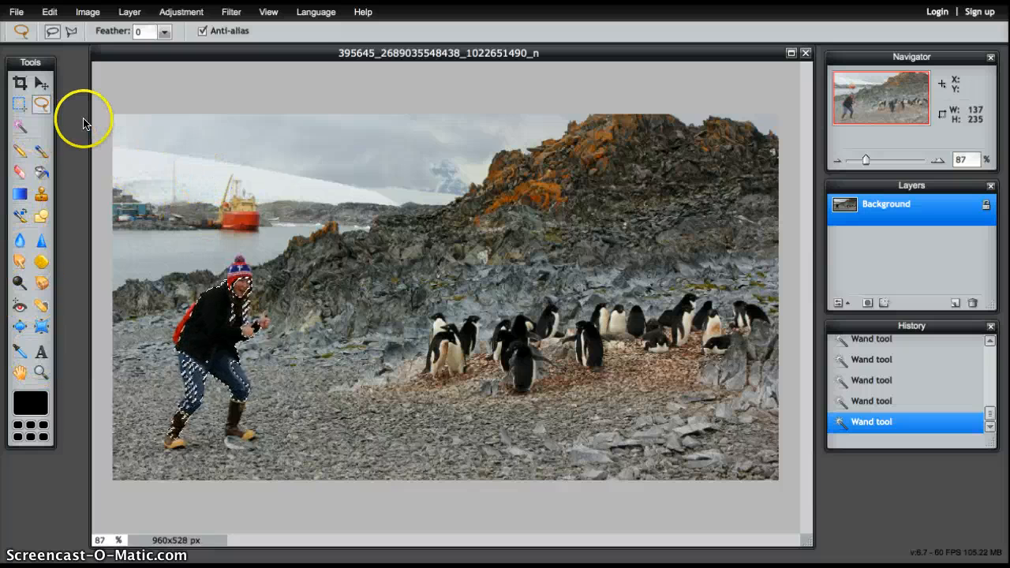
{"action": "left_click", "coordinate": [44, 84]}
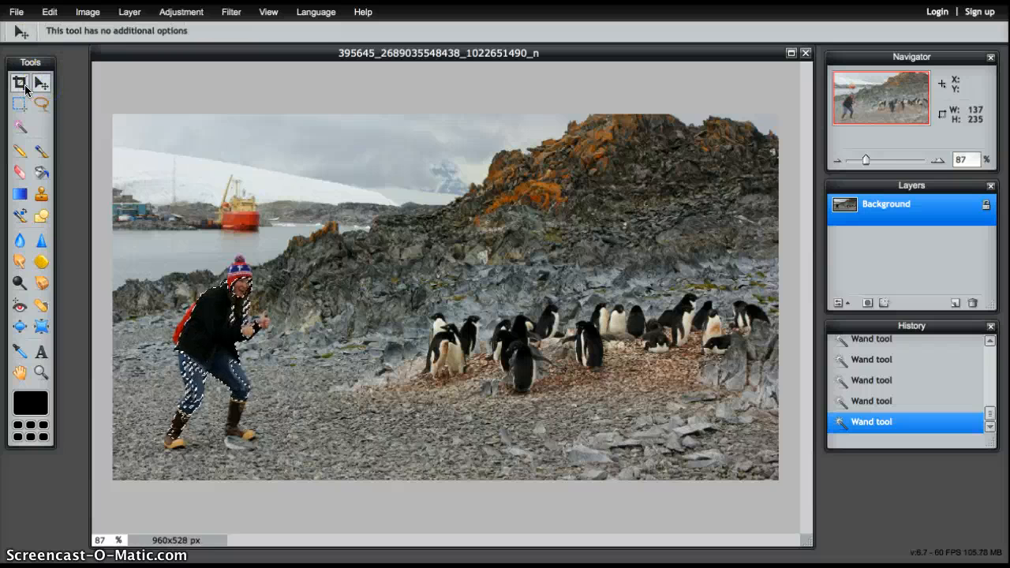
Close the photo without saving and create a blank, non-transparent image 3040 px wide and 3400 px high
{"action": "left_click", "coordinate": [806, 53]}
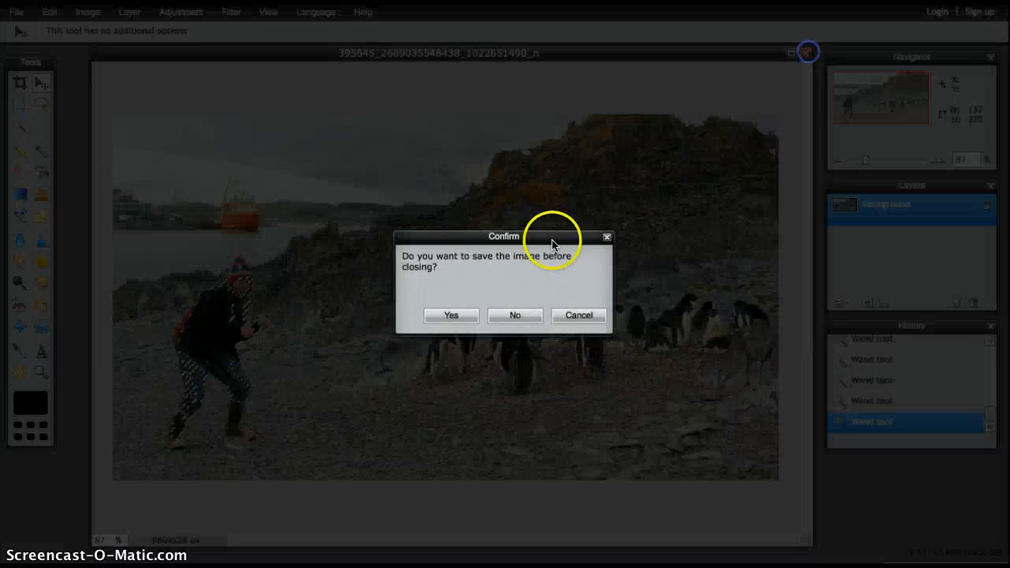
{"action": "left_click", "coordinate": [517, 315]}
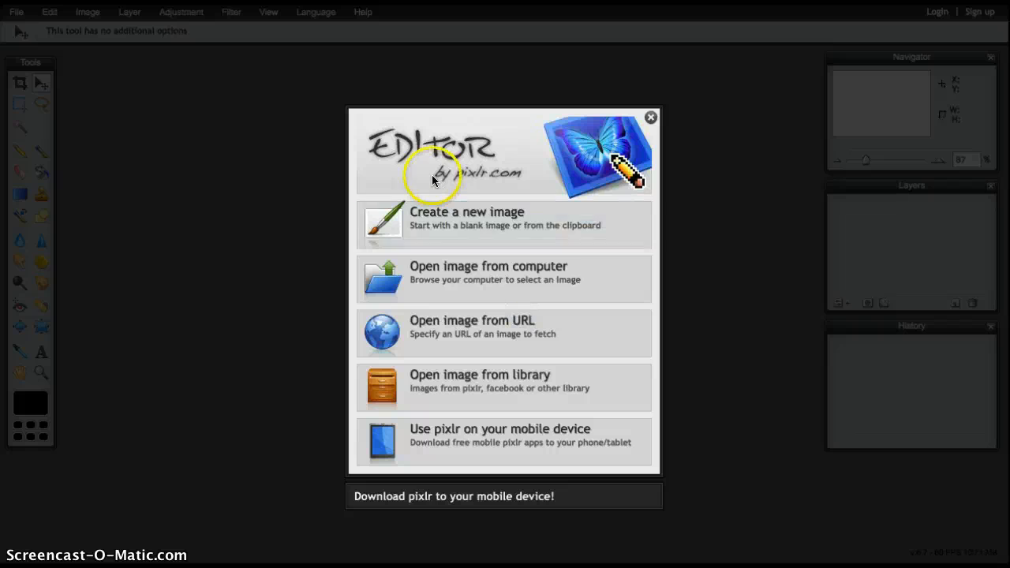
{"action": "left_click", "coordinate": [489, 228]}
{"action": "left_click", "coordinate": [475, 262]}
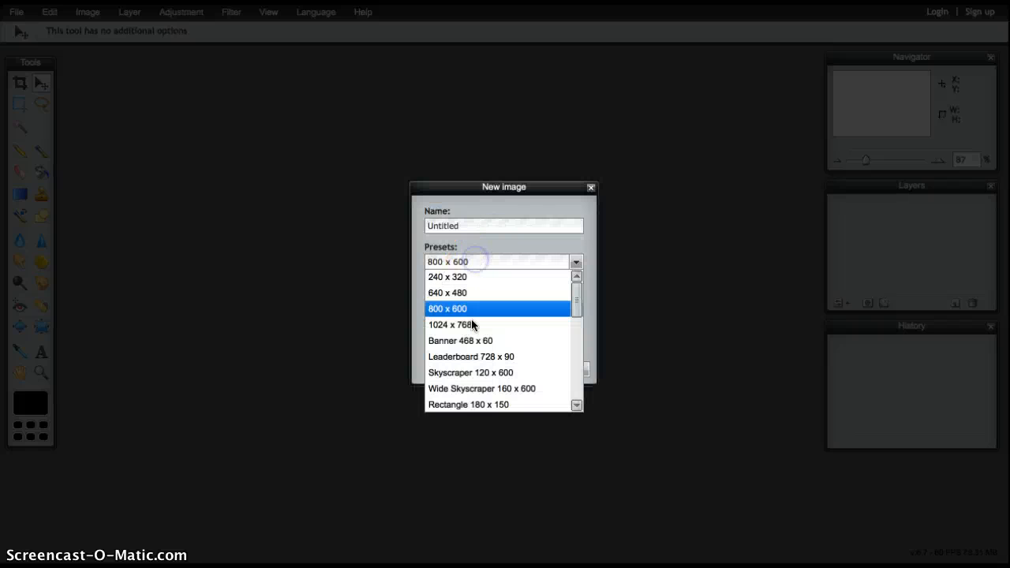
{"action": "left_click", "coordinate": [501, 245]}
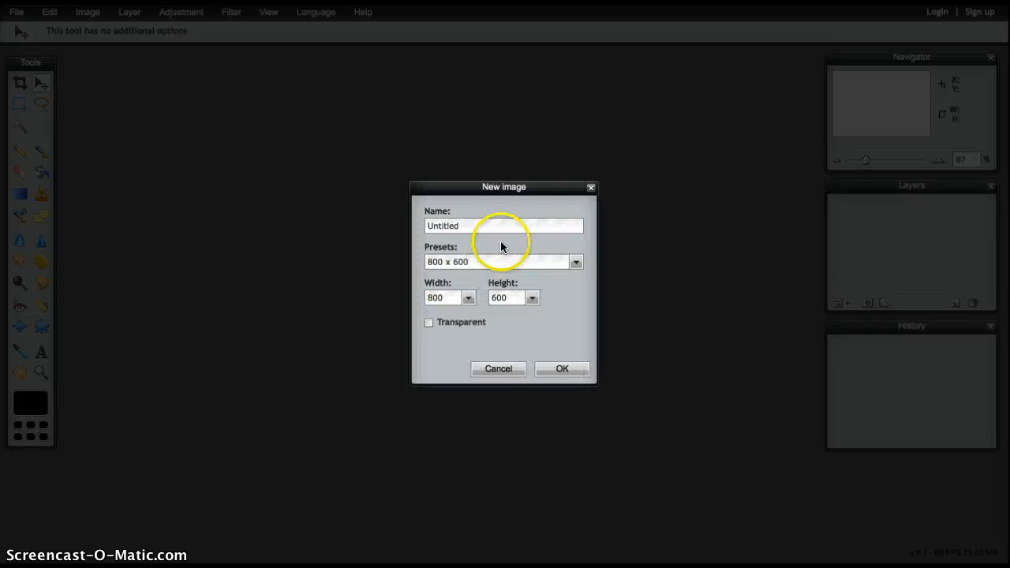
{"action": "left_click", "coordinate": [469, 298]}
{"action": "left_click", "coordinate": [451, 314]}
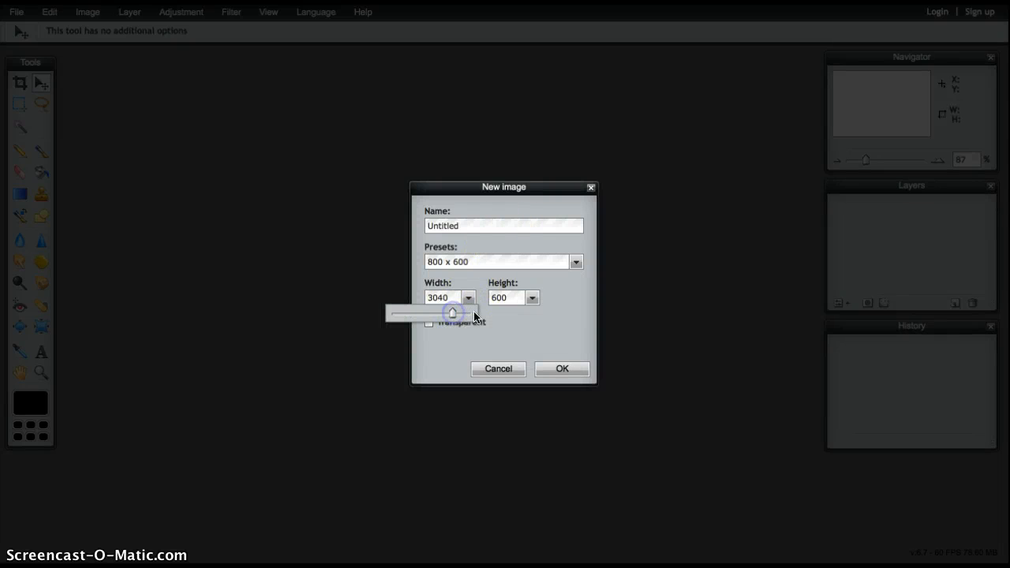
{"action": "left_click", "coordinate": [531, 297]}
{"action": "left_click", "coordinate": [523, 312]}
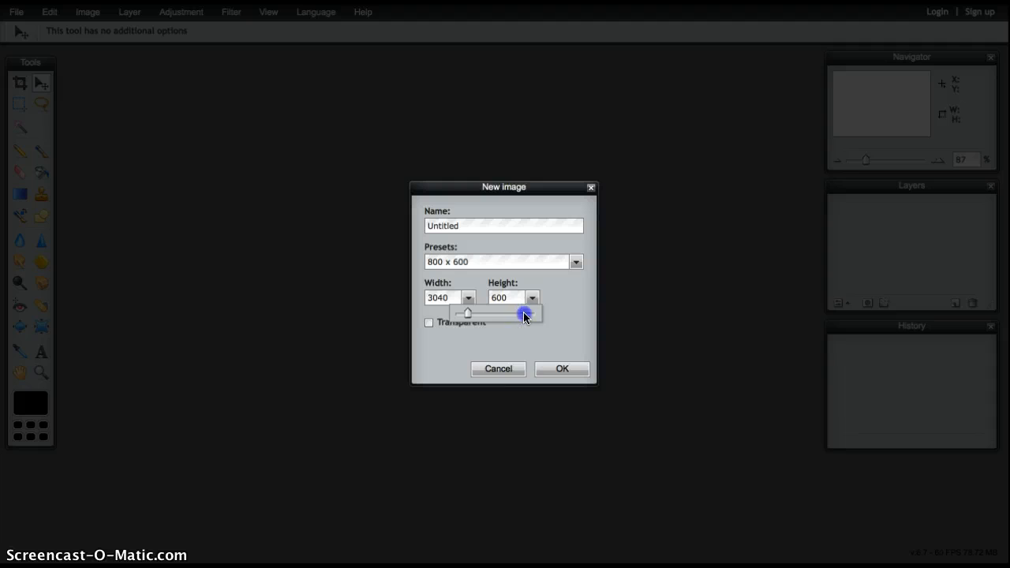
{"action": "left_click", "coordinate": [570, 365]}
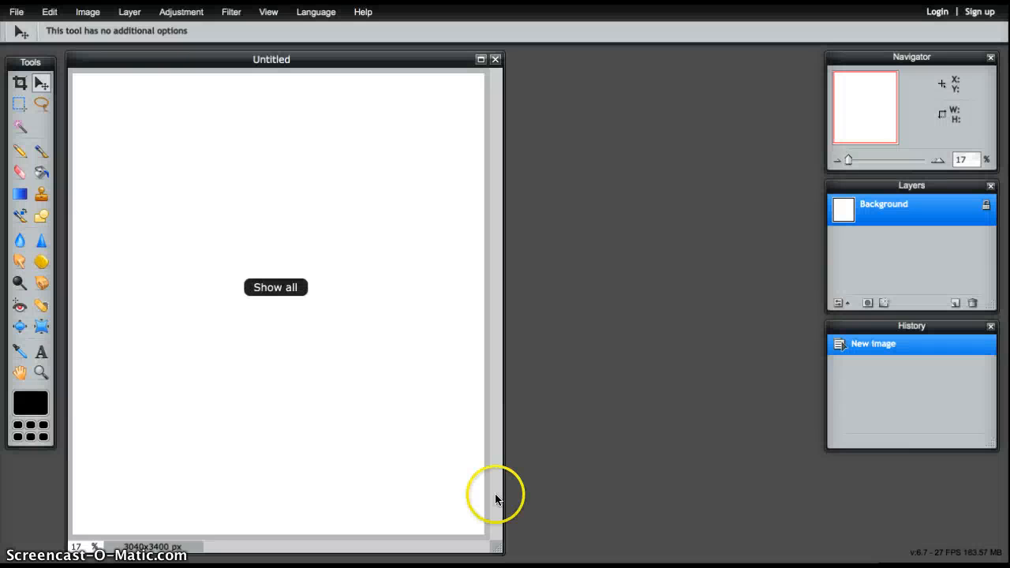
{"action": "left_click_drag", "start_coordinate": [527, 546], "coordinate": [834, 550]}
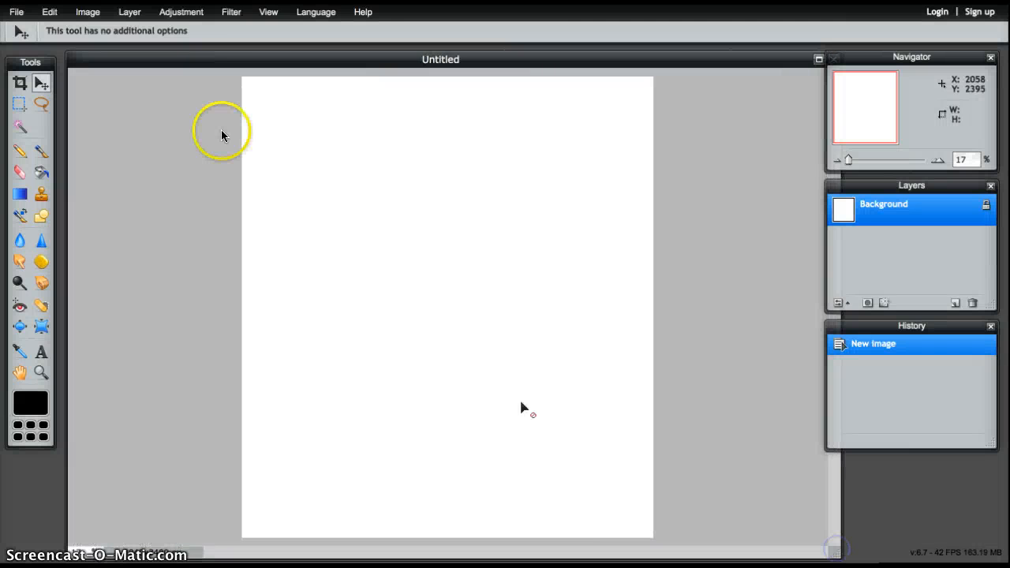
Add 395645_268903...022651490_n.jpg from Antarctica Pictures as a layer and place it in the upper left area of the canvas
{"action": "left_click", "coordinate": [87, 12]}
{"action": "mouse_move", "coordinate": [129, 12]}
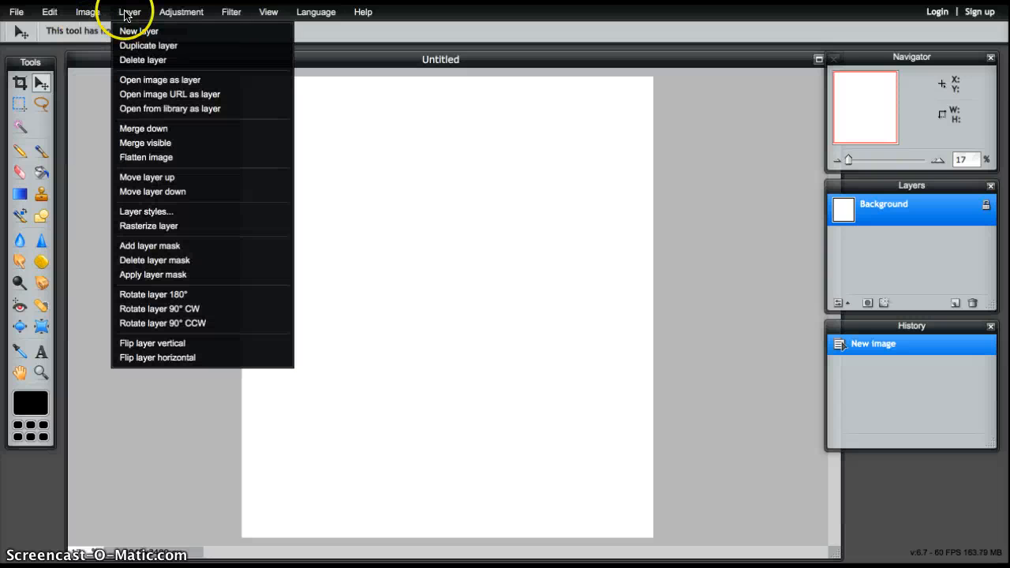
{"action": "left_click", "coordinate": [199, 82]}
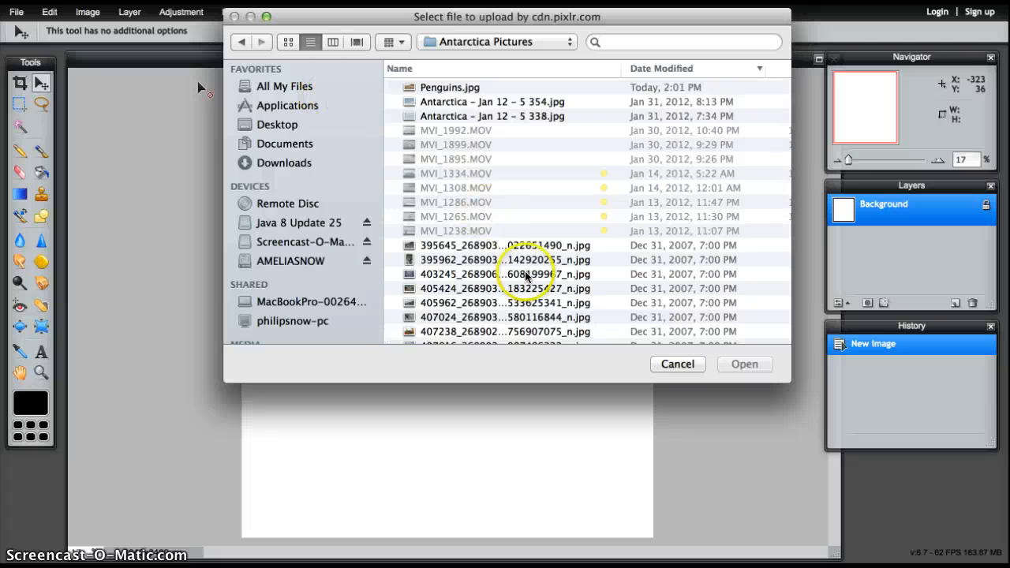
{"action": "left_click", "coordinate": [510, 244]}
{"action": "left_click", "coordinate": [730, 364]}
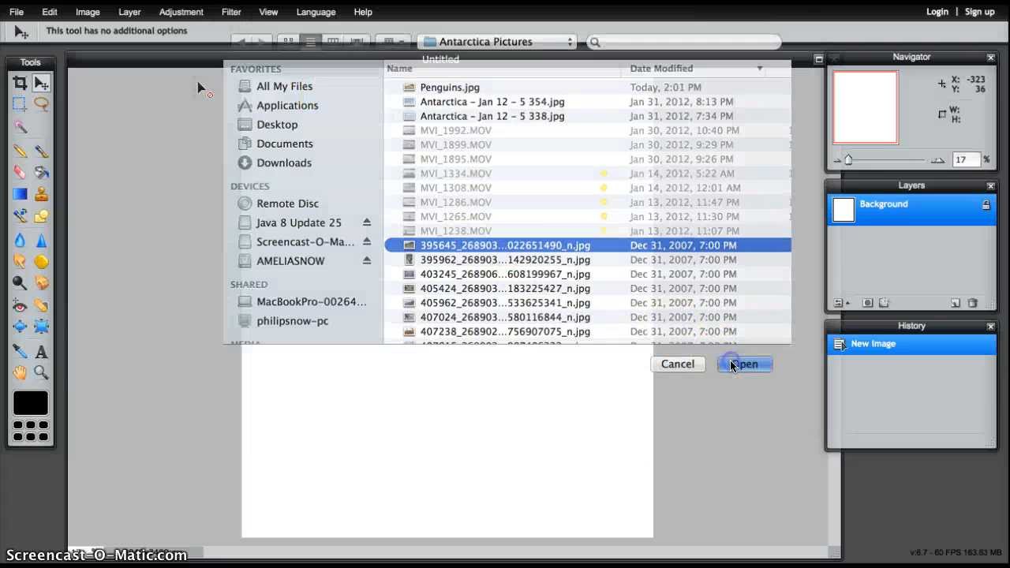
{"action": "left_click_drag", "start_coordinate": [496, 273], "coordinate": [366, 203]}
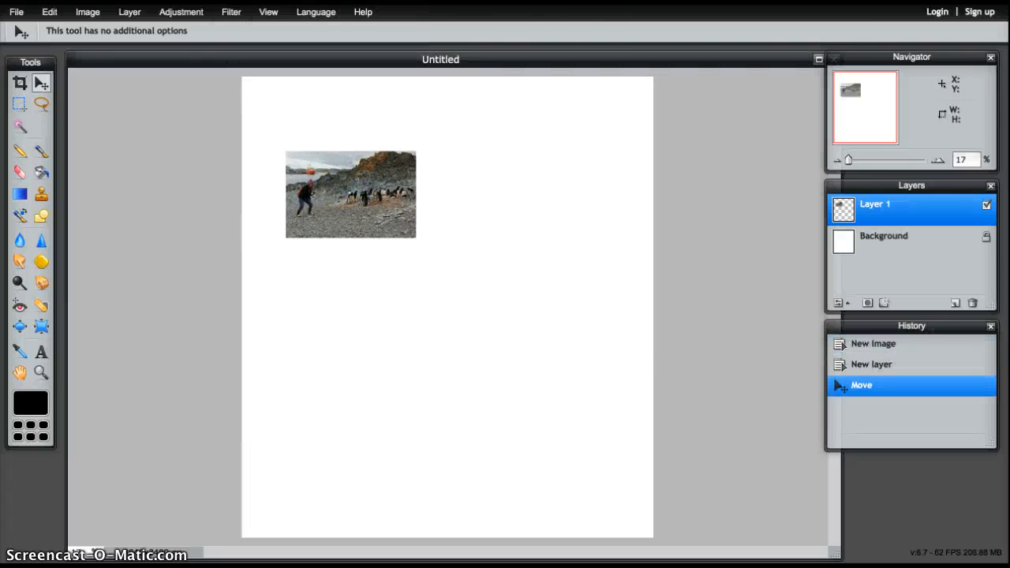
Add 407024_268903...580116844_n.jpg as another layer and align it directly below the first photo with a narrow gap
{"action": "left_click", "coordinate": [129, 14]}
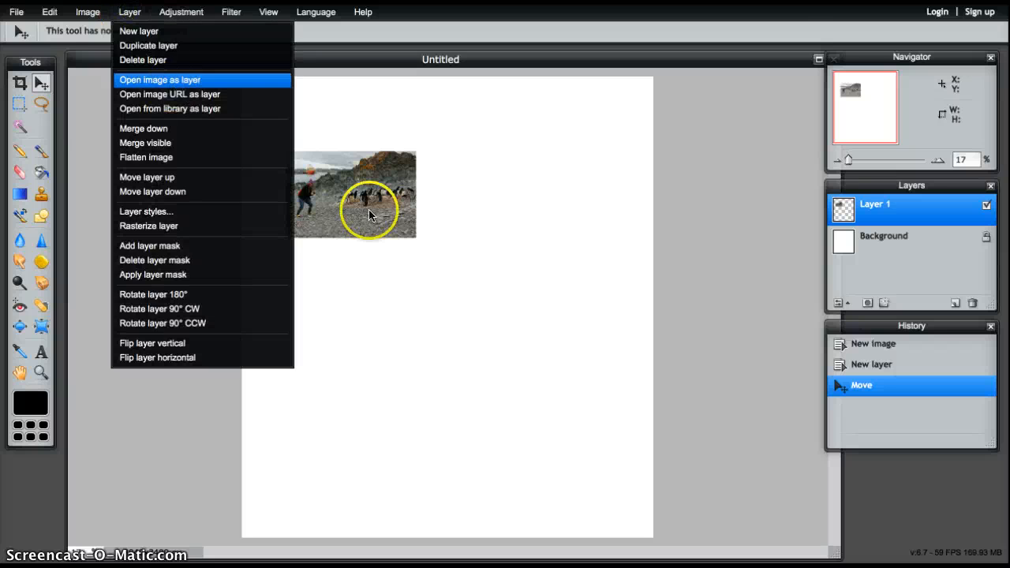
{"action": "left_click", "coordinate": [159, 80]}
{"action": "left_click", "coordinate": [484, 317]}
{"action": "left_click", "coordinate": [741, 364]}
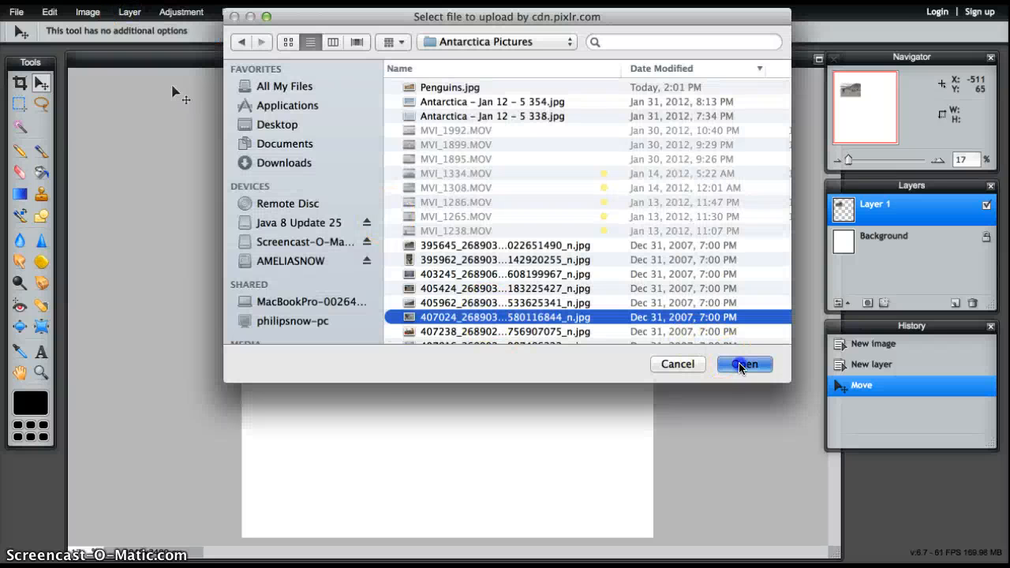
{"action": "right_click", "coordinate": [420, 292]}
{"action": "left_click", "coordinate": [307, 277]}
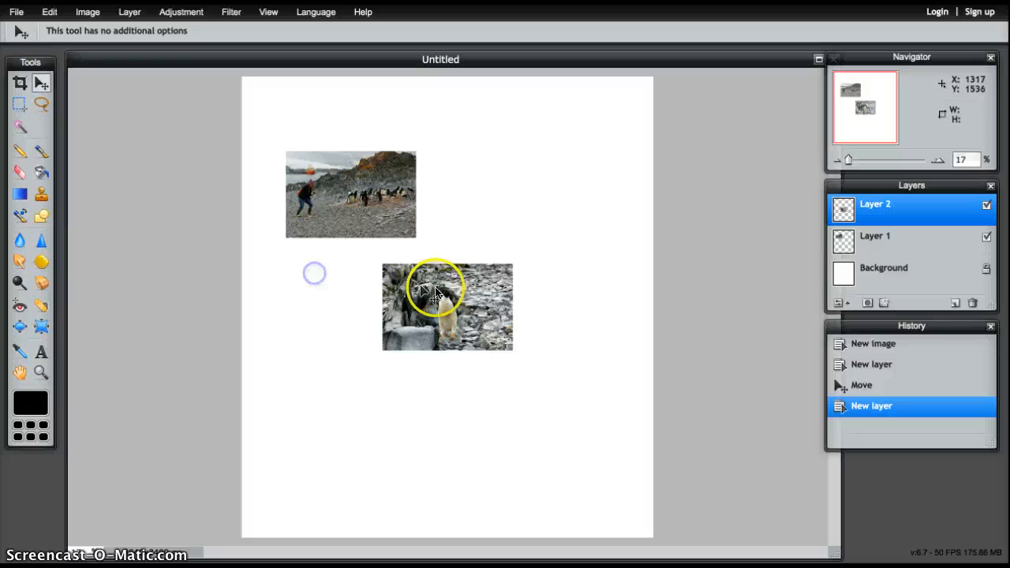
{"action": "left_click_drag", "start_coordinate": [436, 292], "coordinate": [369, 283]}
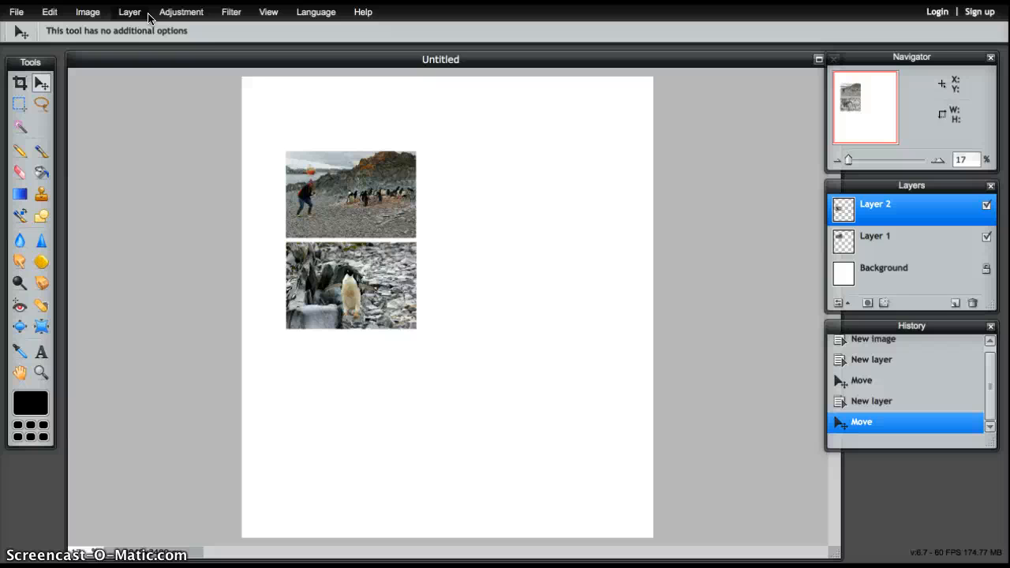
{"action": "left_click", "coordinate": [180, 13]}
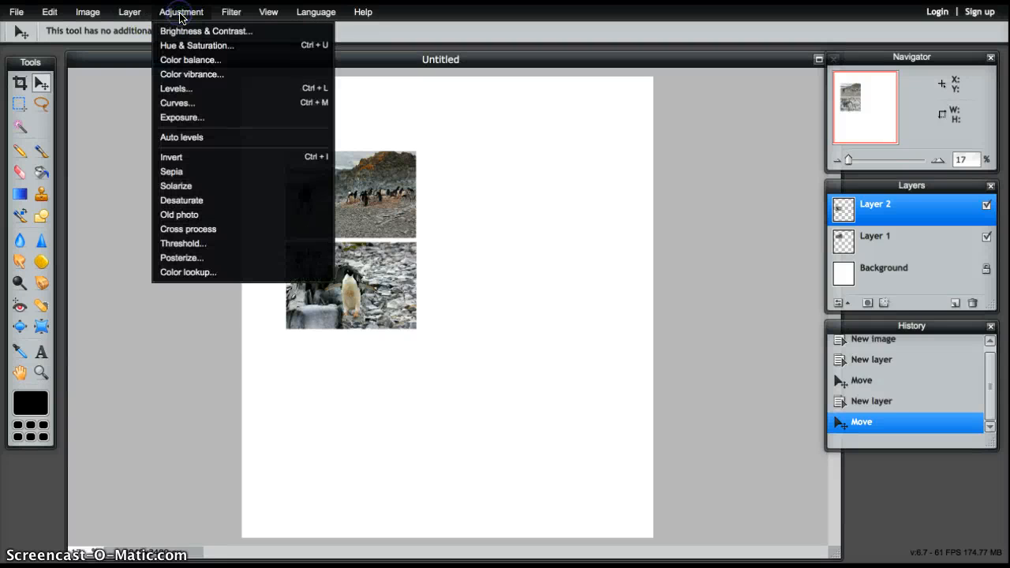
{"action": "left_click", "coordinate": [200, 30]}
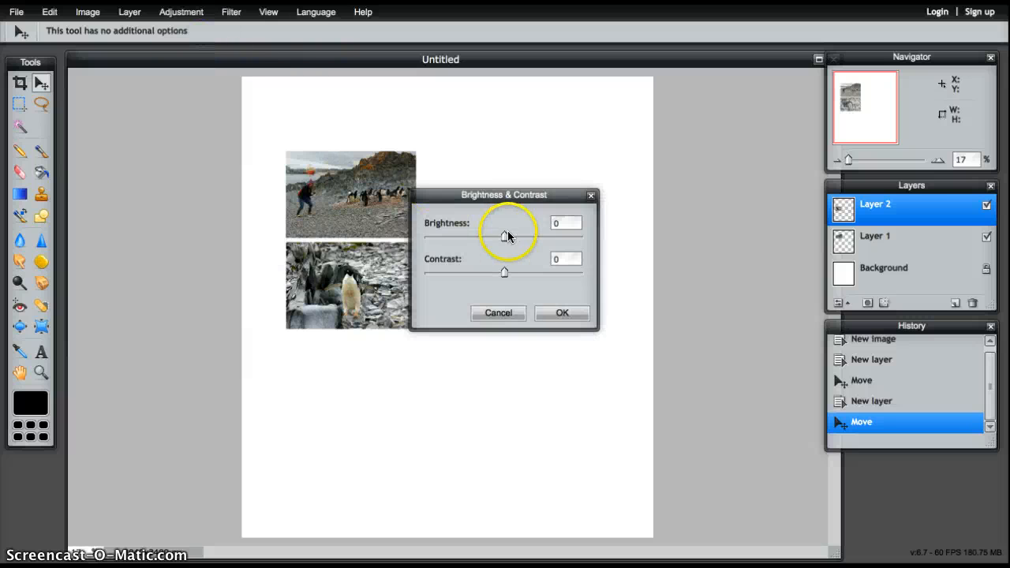
{"action": "mouse_move", "coordinate": [504, 236]}
{"action": "left_mouse_down"}
{"action": "mouse_move", "coordinate": [525, 235]}
{"action": "mouse_move", "coordinate": [506, 236]}
{"action": "left_mouse_up"}
{"action": "left_click", "coordinate": [498, 313]}
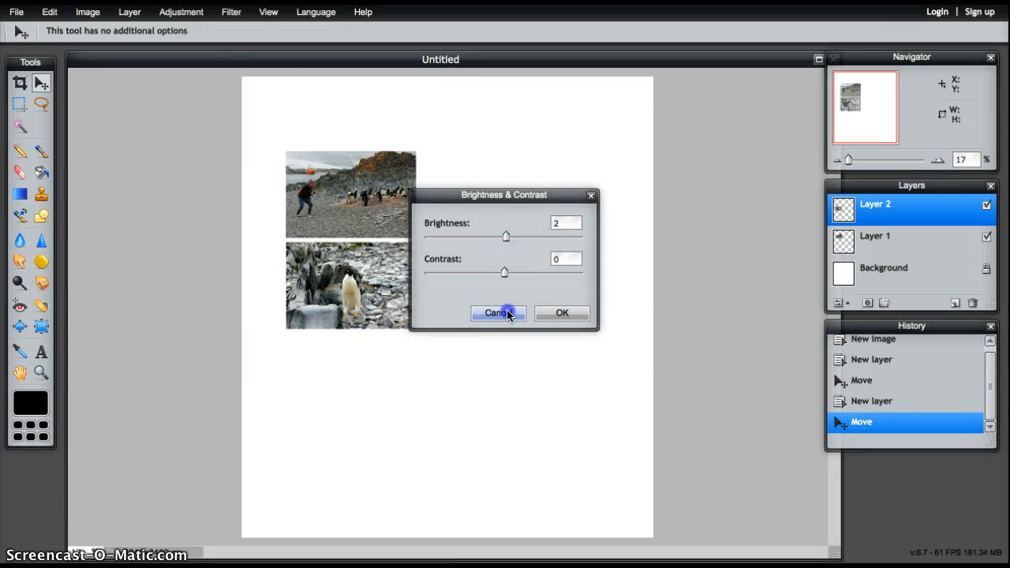
Try the Solarize adjustment on the lower penguin photo's layer and undo it
{"action": "left_click", "coordinate": [182, 12]}
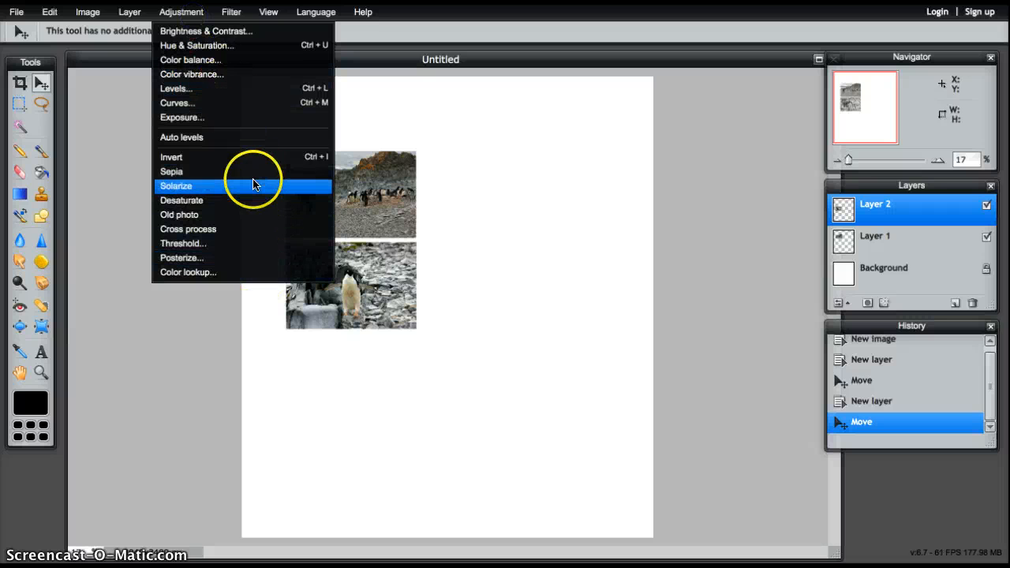
{"action": "left_click", "coordinate": [243, 198]}
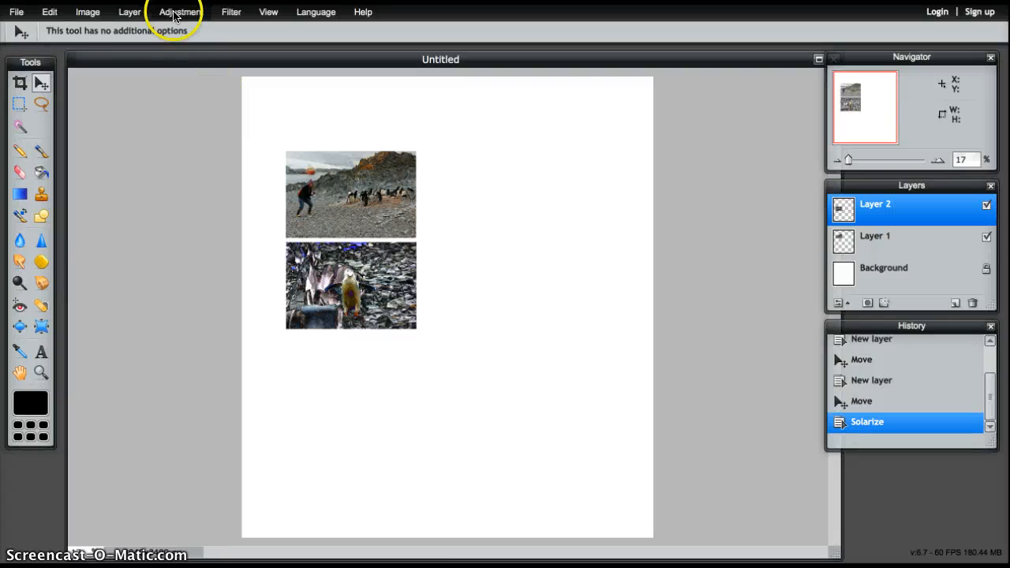
{"action": "left_click", "coordinate": [50, 12]}
{"action": "left_click", "coordinate": [55, 30]}
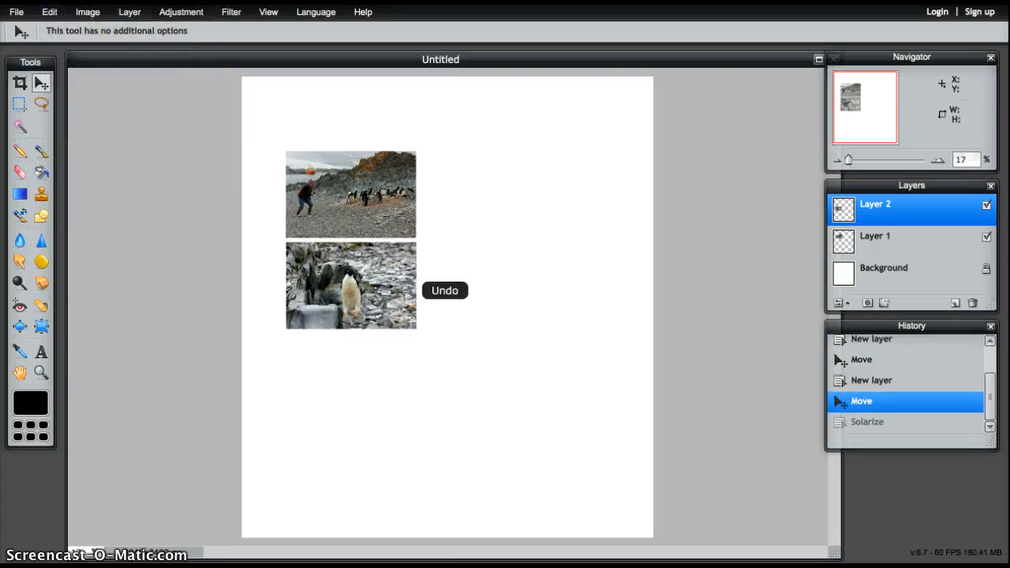
{"action": "left_click", "coordinate": [231, 12]}
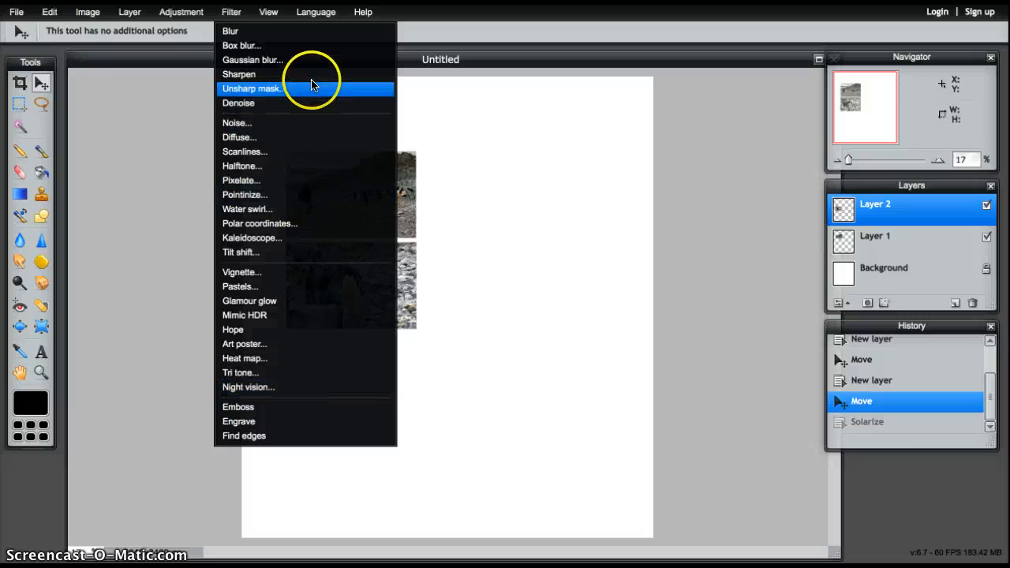
{"action": "left_click", "coordinate": [517, 345]}
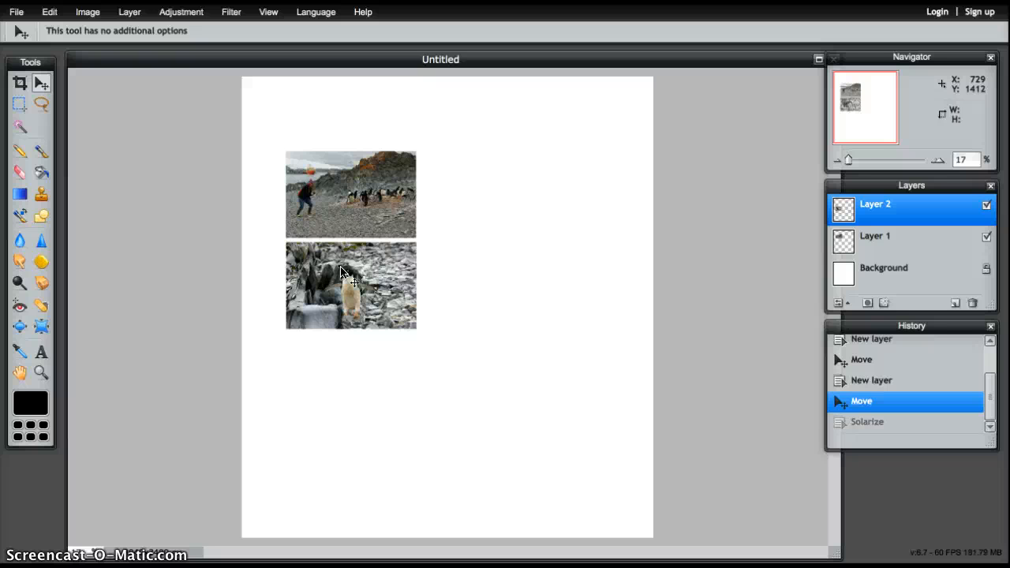
{"action": "left_click", "coordinate": [81, 152]}
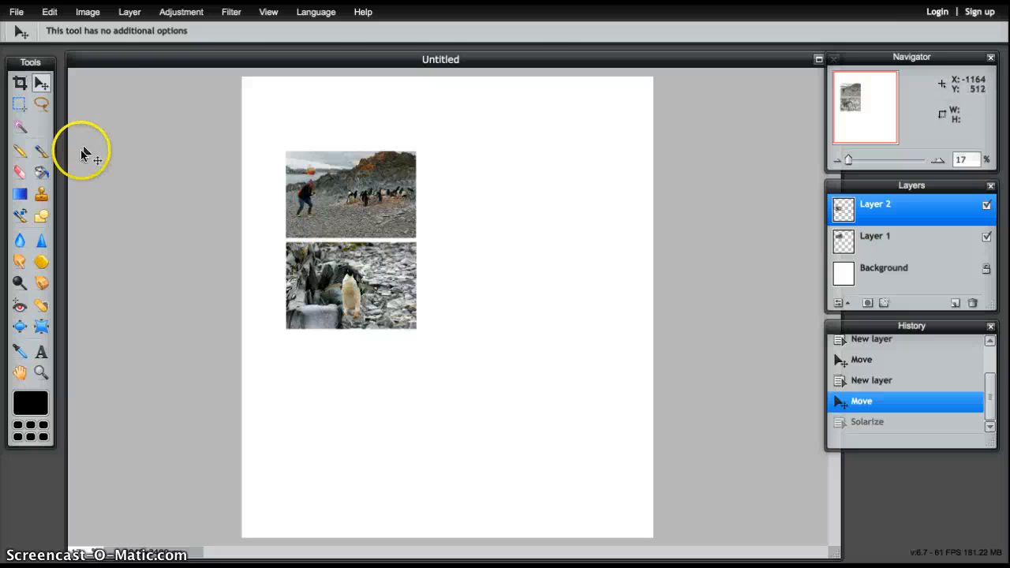
{"action": "left_click", "coordinate": [44, 219]}
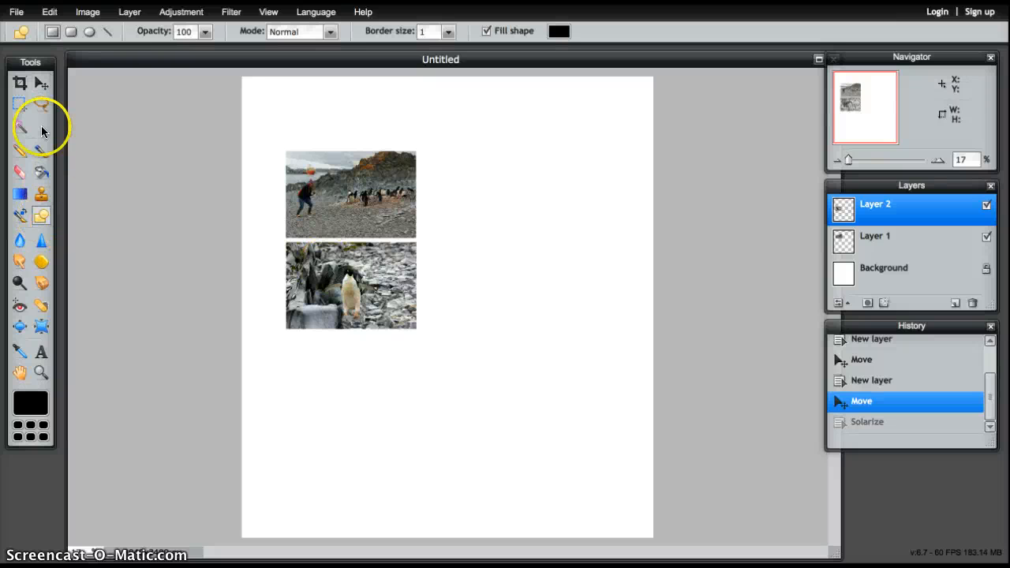
{"action": "left_click", "coordinate": [41, 83]}
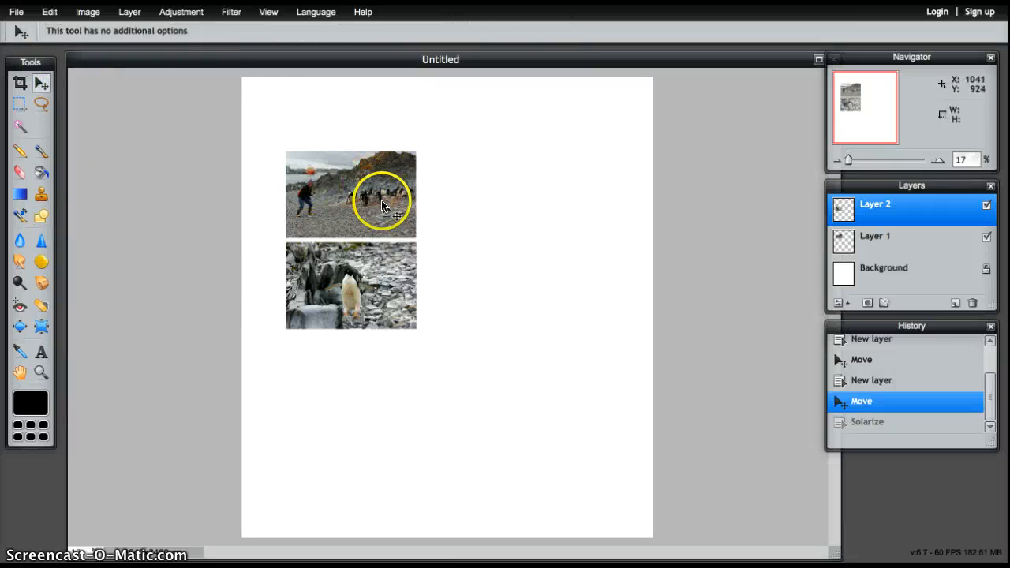
Crop the canvas tightly around the two stacked photos, leaving a narrow white margin on all sides
{"action": "left_click", "coordinate": [25, 84]}
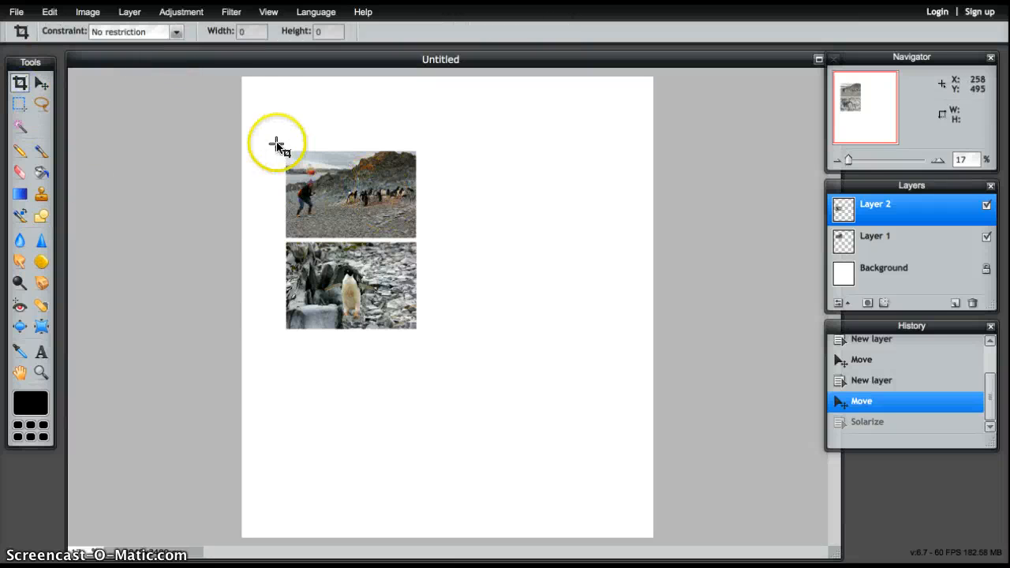
{"action": "left_click_drag", "start_coordinate": [282, 146], "coordinate": [420, 335]}
{"action": "key", "text": "Return"}
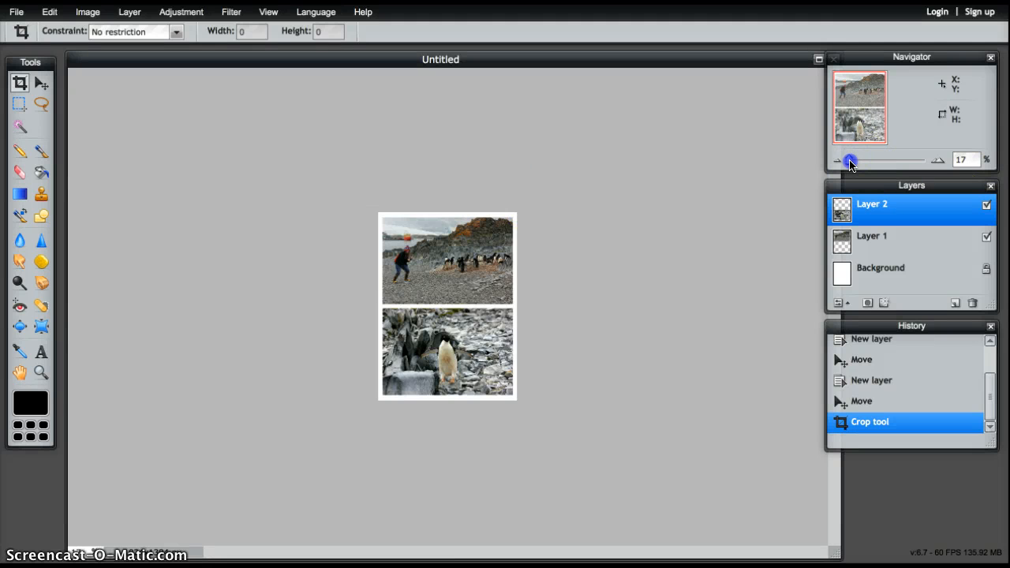
{"action": "left_click_drag", "start_coordinate": [850, 163], "coordinate": [852, 160]}
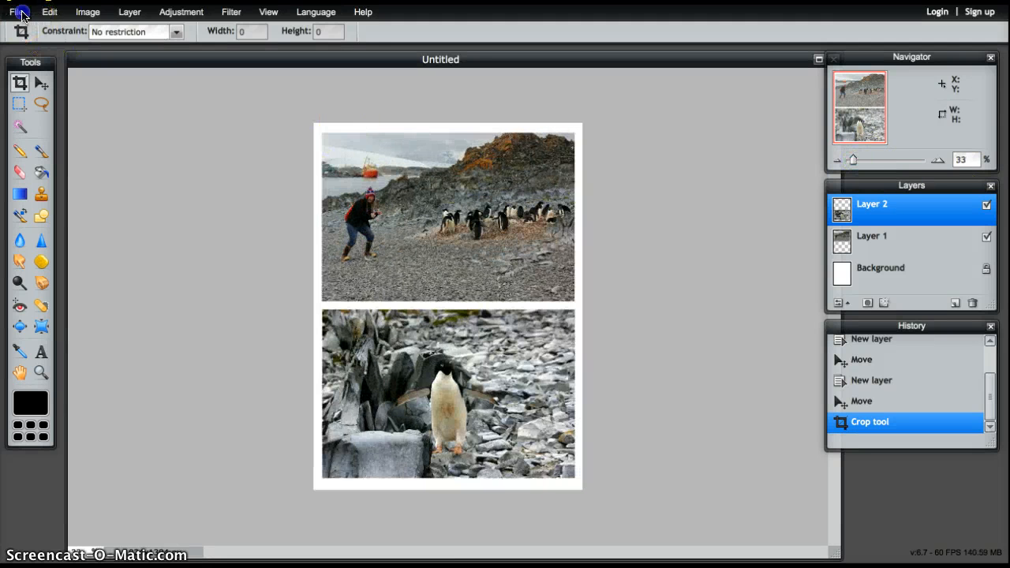
Save the collage as penguins.jpg in JPEG format at quality 100 in Antarctica Pictures, replacing any existing file
{"action": "left_click", "coordinate": [18, 12]}
{"action": "left_click", "coordinate": [74, 94]}
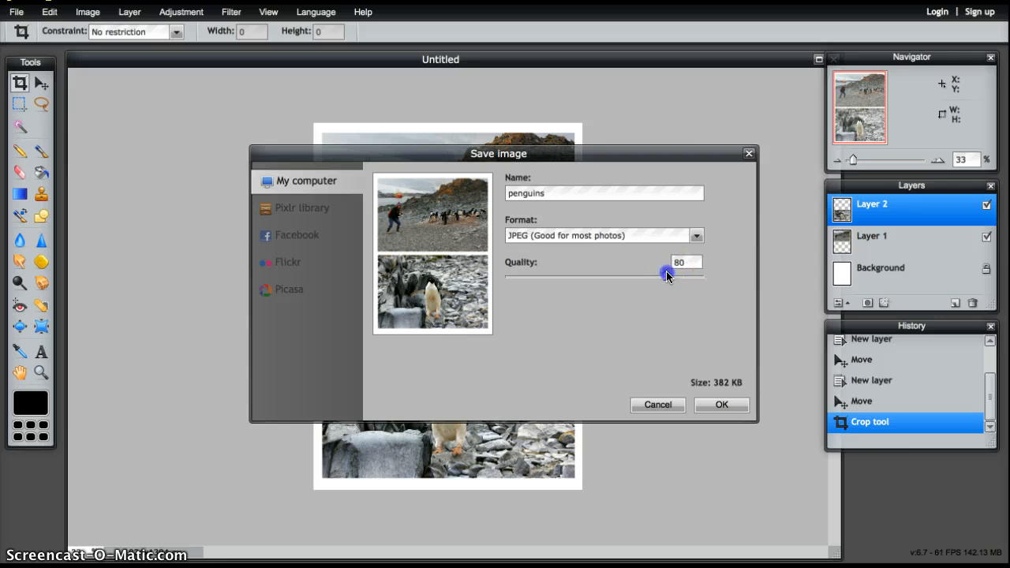
{"action": "left_click_drag", "start_coordinate": [666, 274], "coordinate": [704, 274]}
{"action": "left_click", "coordinate": [721, 404]}
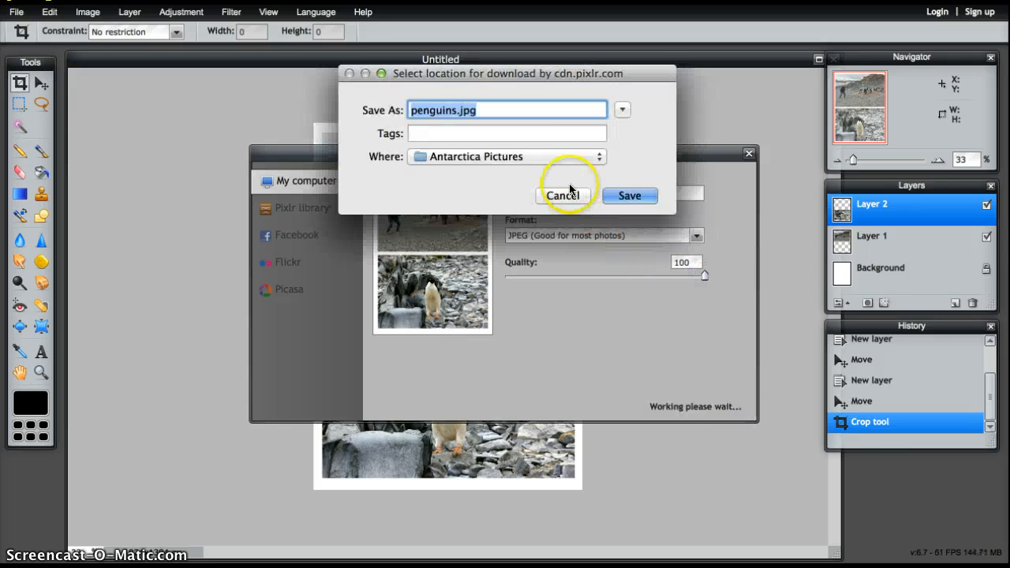
{"action": "left_click", "coordinate": [633, 192]}
{"action": "left_click", "coordinate": [623, 178]}
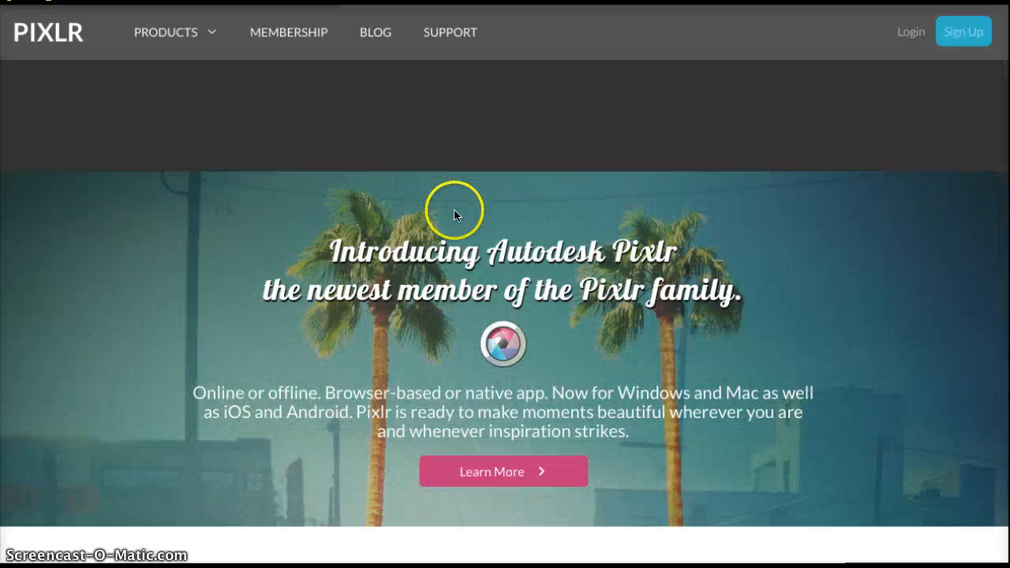
Launch the Pixlr Express web app from the Pixlr homepage and open Penguins.jpg from Antarctica Pictures
{"action": "scroll", "coordinate": [627, 236], "scroll_direction": "down", "scroll_amount": 5}
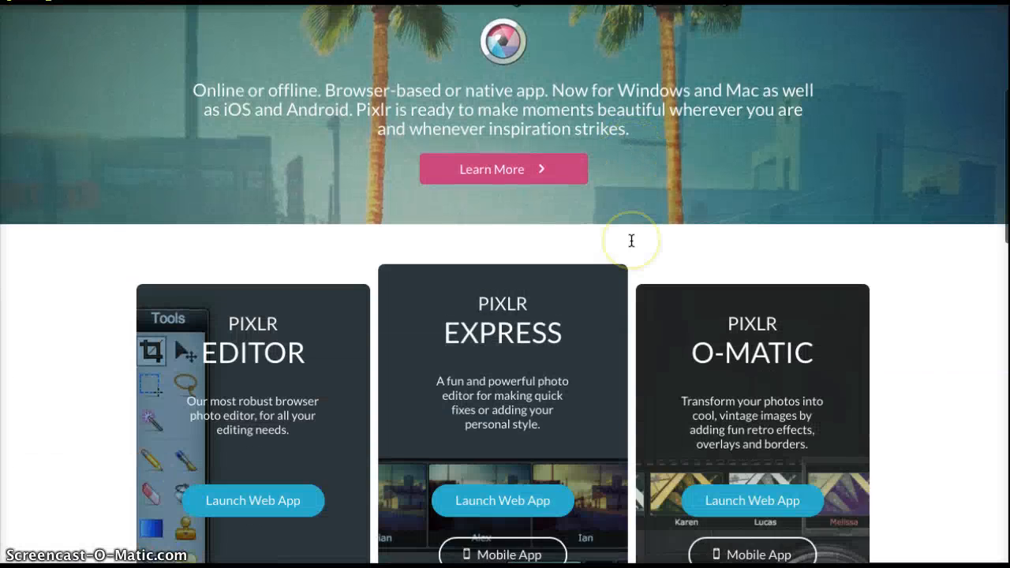
{"action": "scroll", "coordinate": [631, 241], "scroll_direction": "down", "scroll_amount": 2}
{"action": "scroll", "coordinate": [578, 276], "scroll_direction": "down", "scroll_amount": 9}
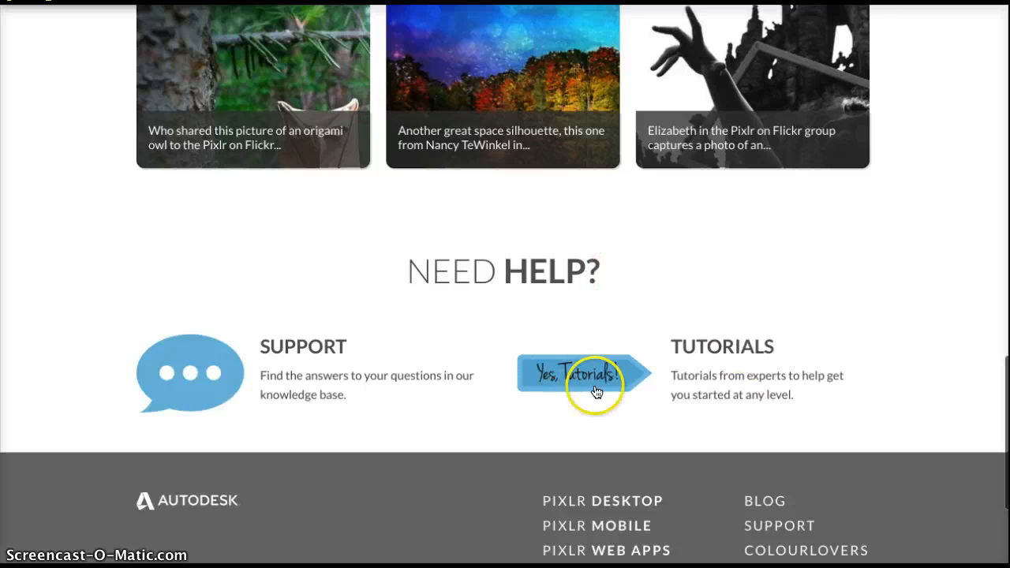
{"action": "scroll", "coordinate": [310, 409], "scroll_direction": "up", "scroll_amount": 4}
{"action": "scroll", "coordinate": [309, 409], "scroll_direction": "up", "scroll_amount": 5}
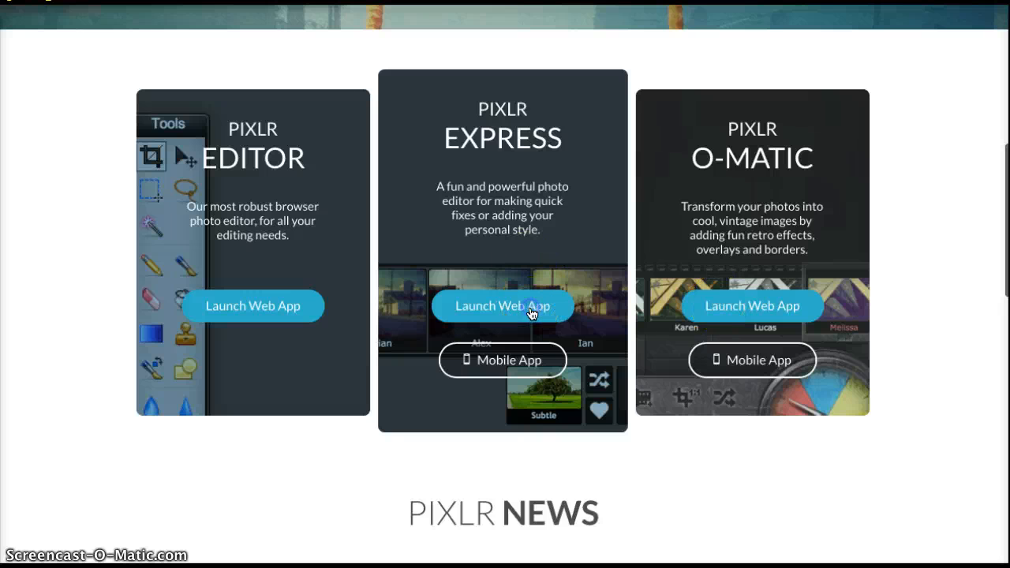
{"action": "left_click", "coordinate": [531, 313]}
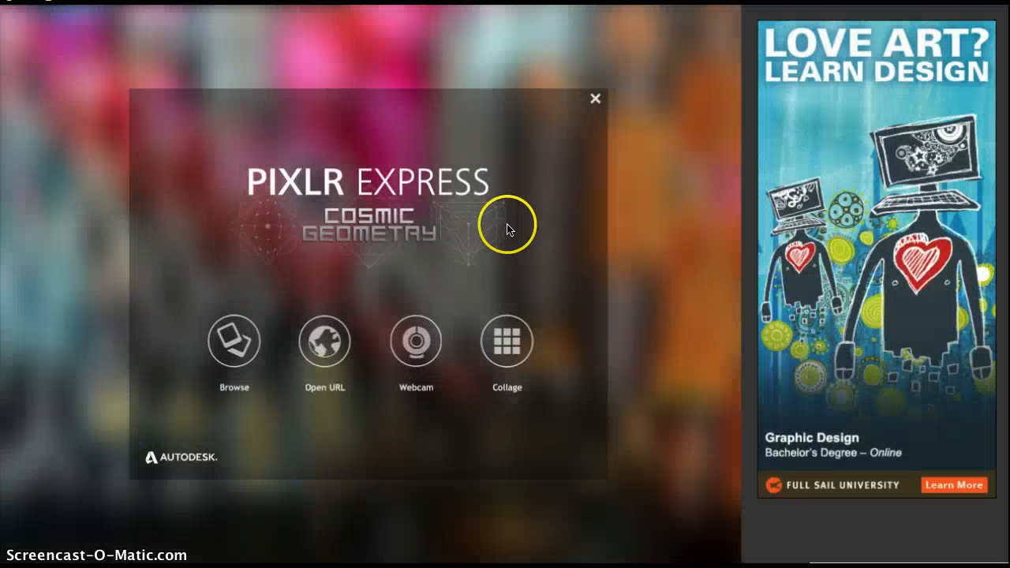
{"action": "left_click", "coordinate": [226, 341]}
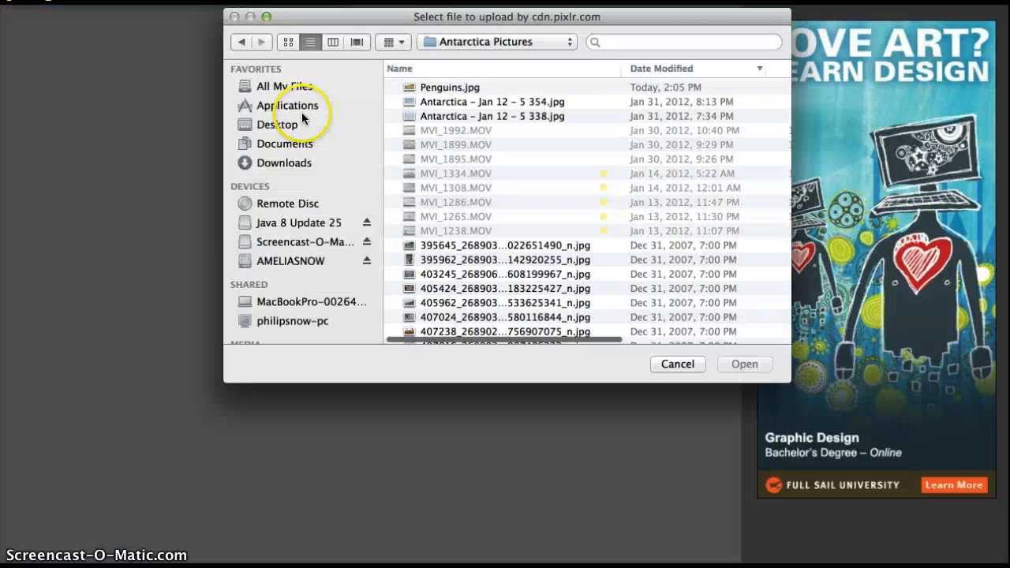
{"action": "left_click", "coordinate": [491, 87]}
{"action": "left_click", "coordinate": [742, 364]}
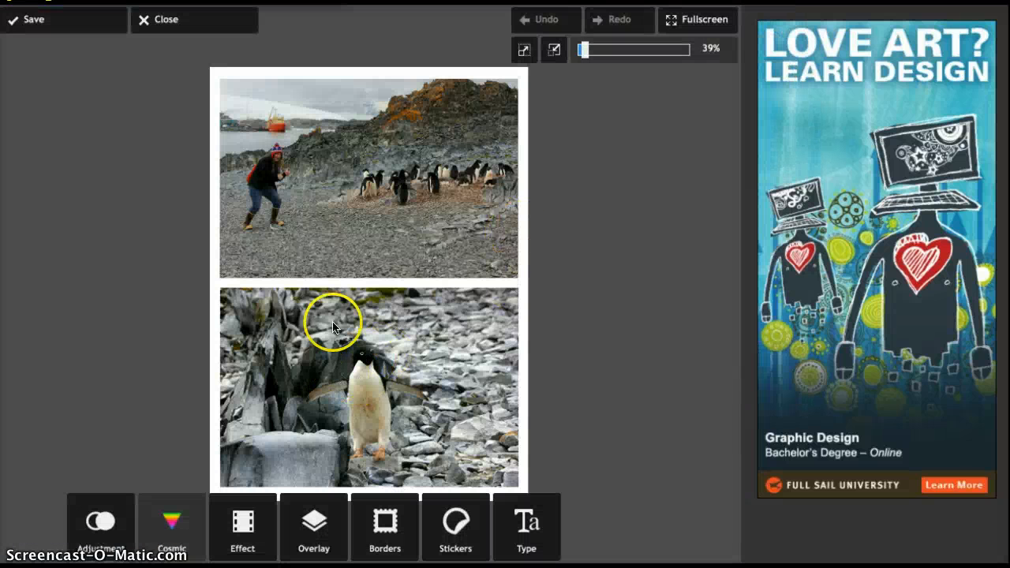
Apply a film border to the collage at amount 85, starting with Bluf and shuffling to the Tidy style
{"action": "left_click", "coordinate": [100, 523]}
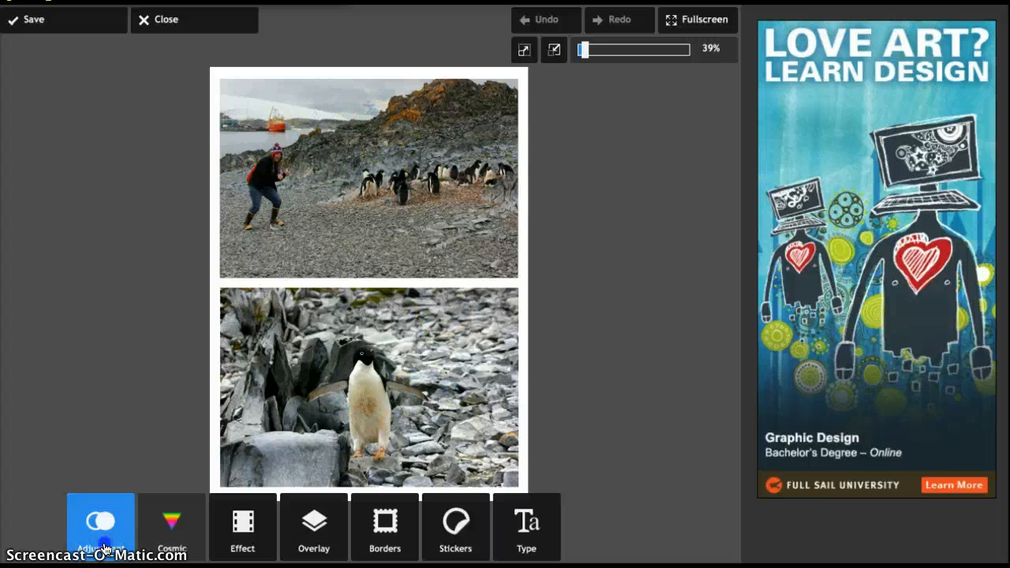
{"action": "left_click", "coordinate": [267, 534]}
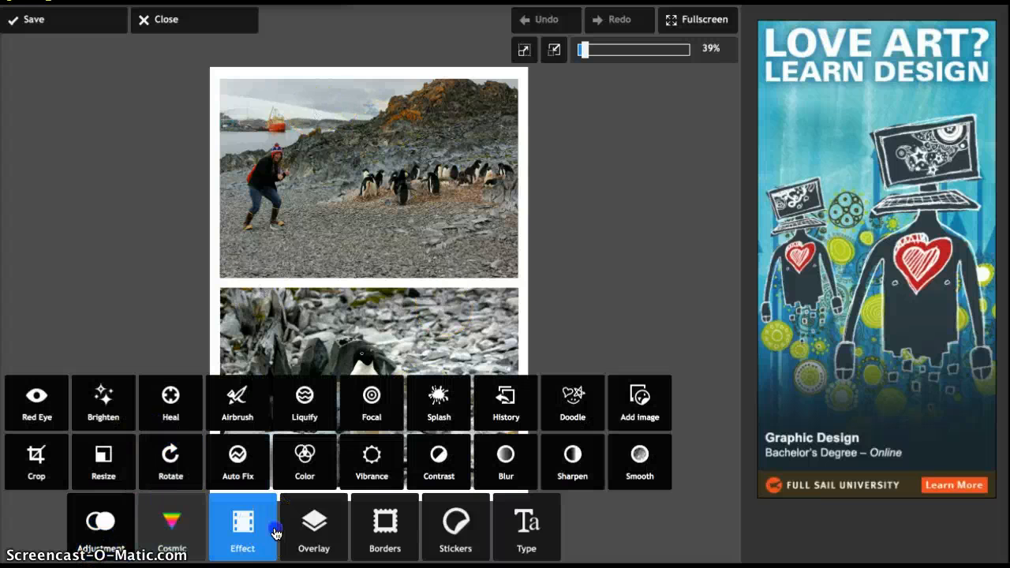
{"action": "left_click", "coordinate": [385, 522]}
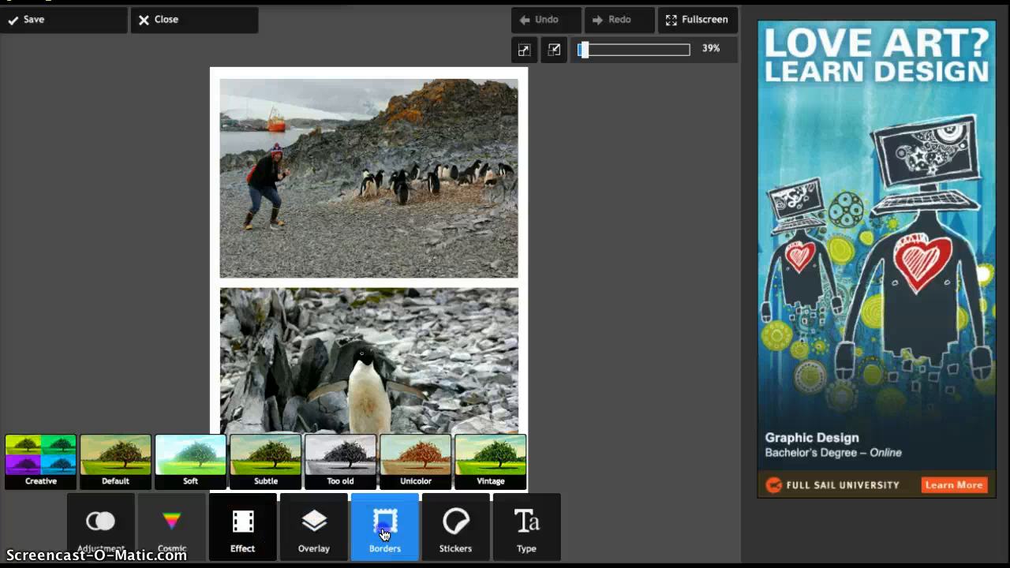
{"action": "left_click", "coordinate": [122, 464]}
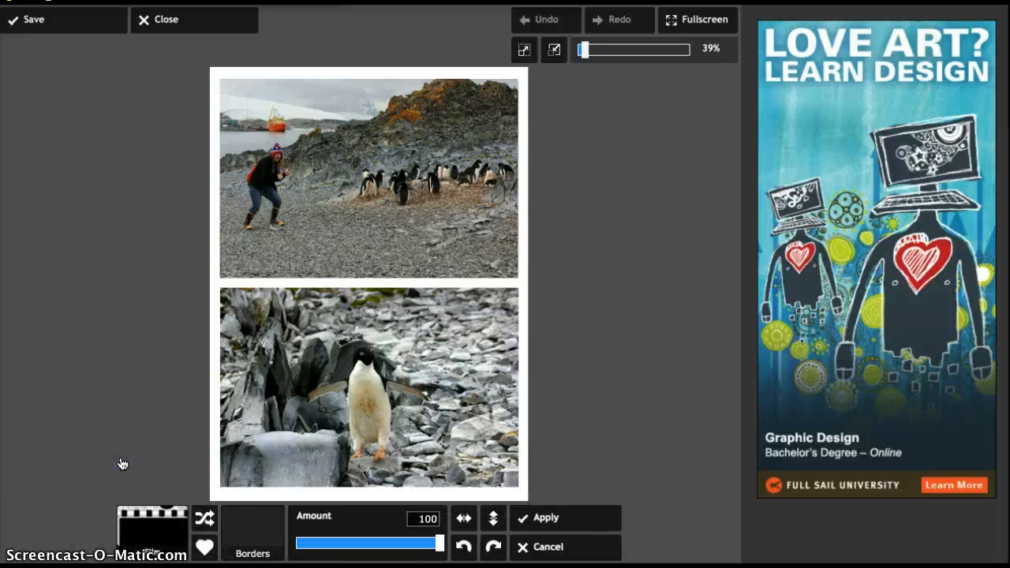
{"action": "left_click", "coordinate": [164, 456]}
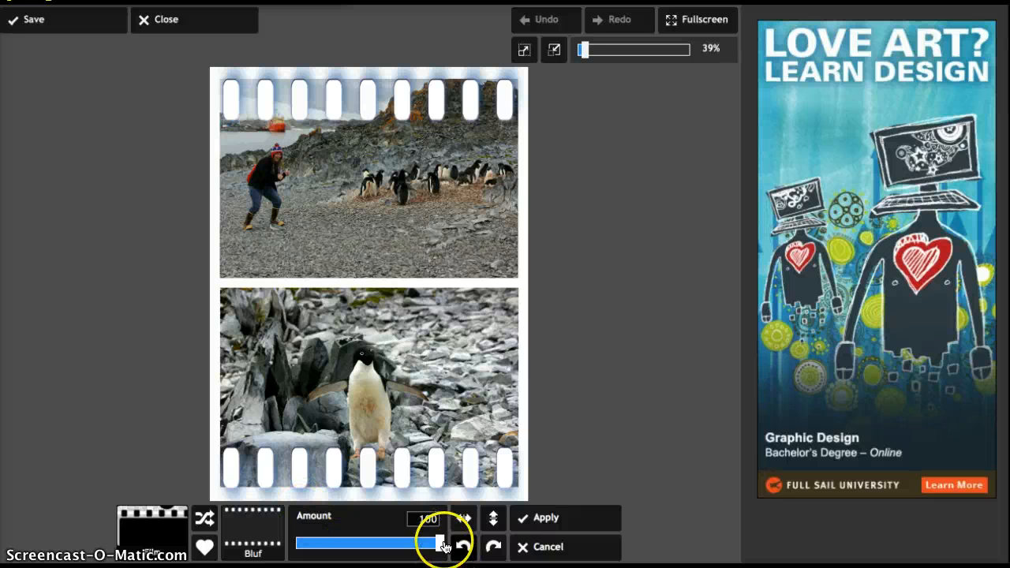
{"action": "left_click_drag", "start_coordinate": [439, 542], "coordinate": [418, 550]}
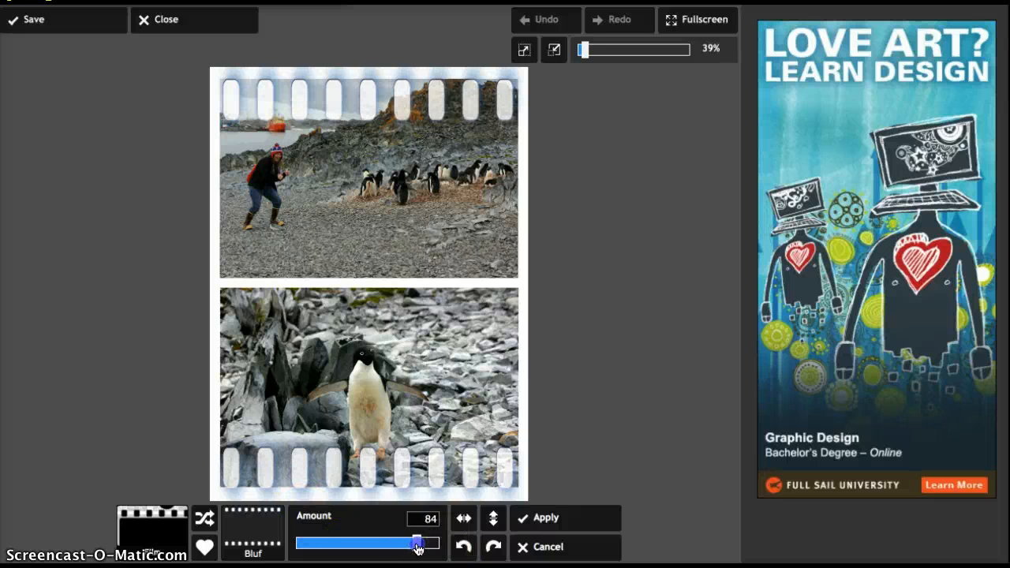
{"action": "left_click", "coordinate": [206, 520]}
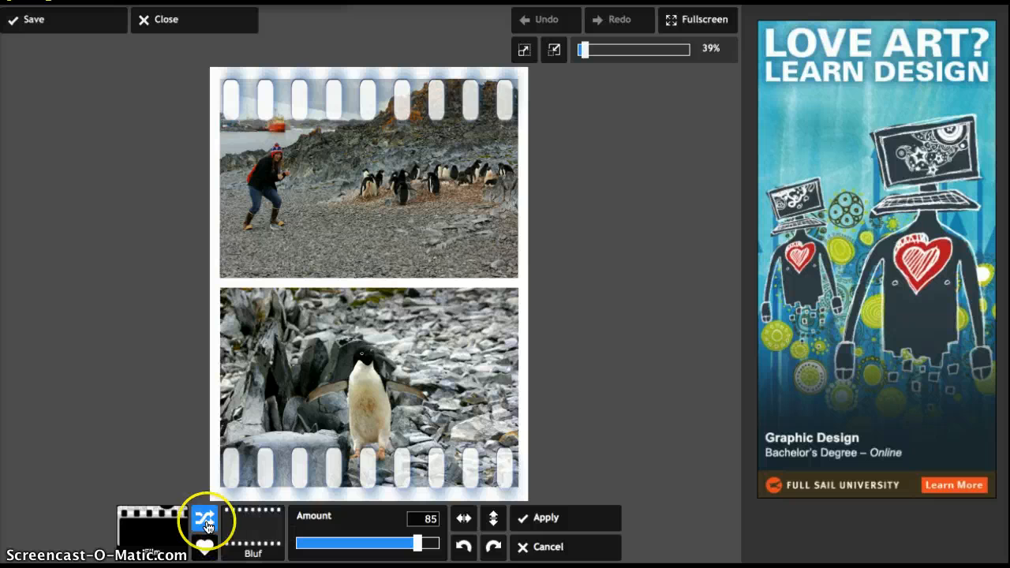
{"action": "left_click", "coordinate": [207, 525]}
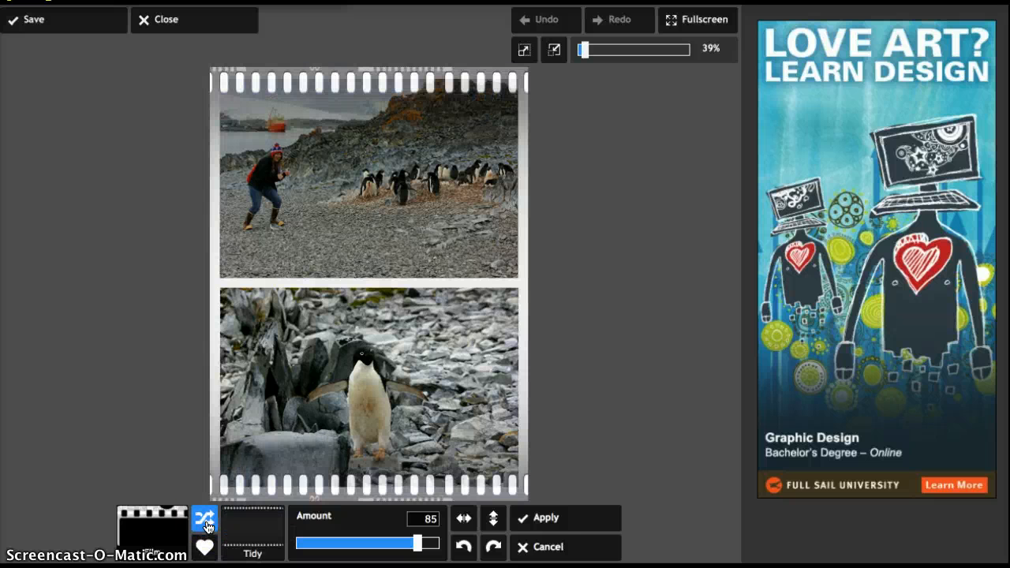
{"action": "left_click", "coordinate": [545, 521]}
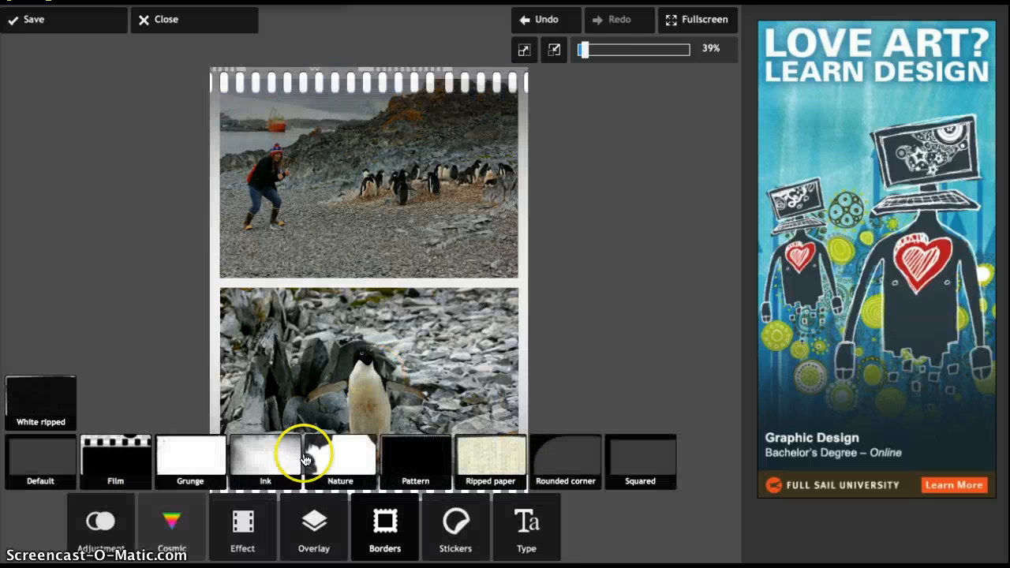
{"action": "left_click", "coordinate": [456, 527]}
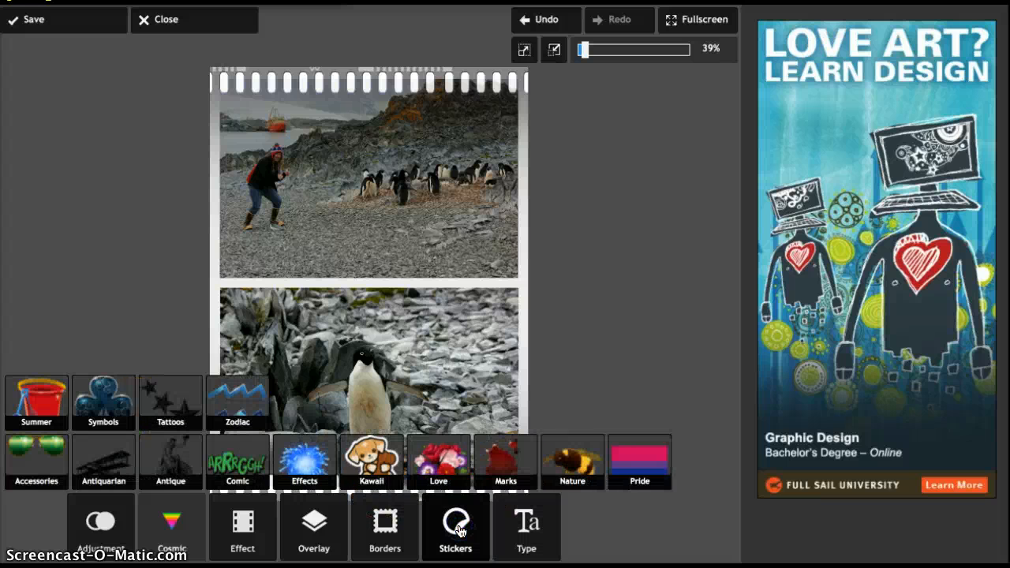
{"action": "left_click", "coordinate": [235, 400]}
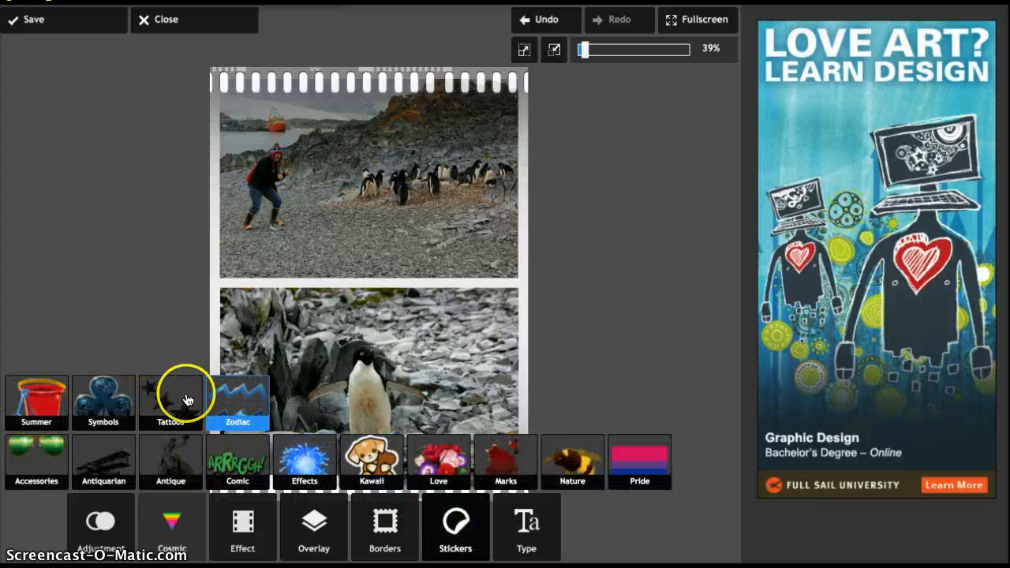
{"action": "left_click", "coordinate": [123, 505]}
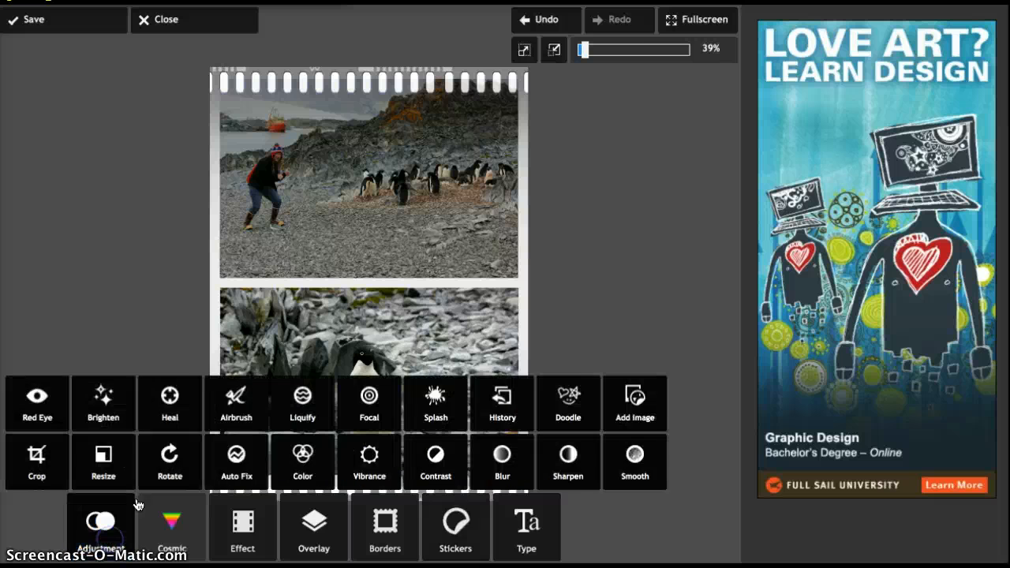
Try doodling a small white shape at brush size 20 on the left edge between the two photos
{"action": "left_click", "coordinate": [245, 410]}
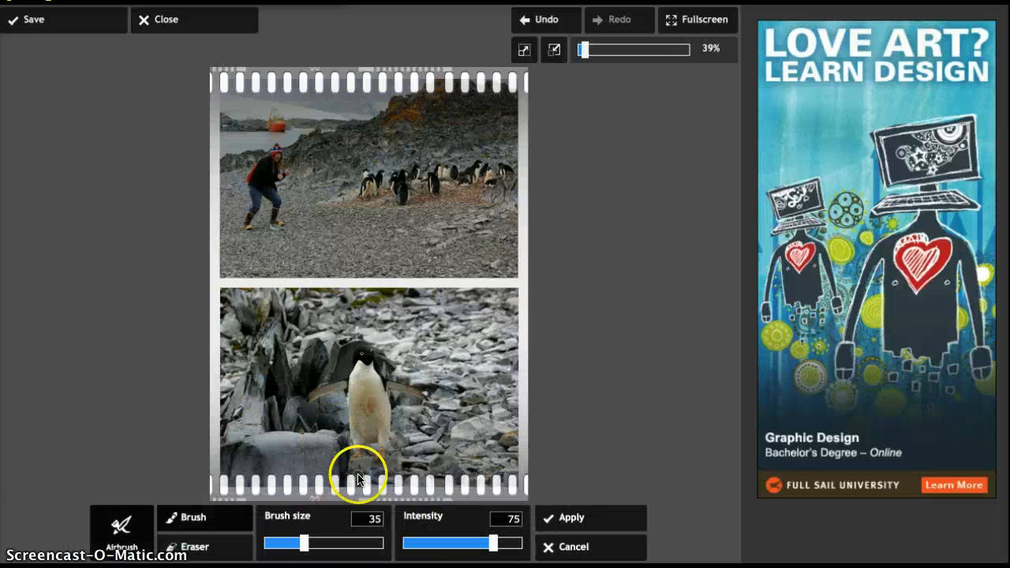
{"action": "left_click", "coordinate": [610, 546]}
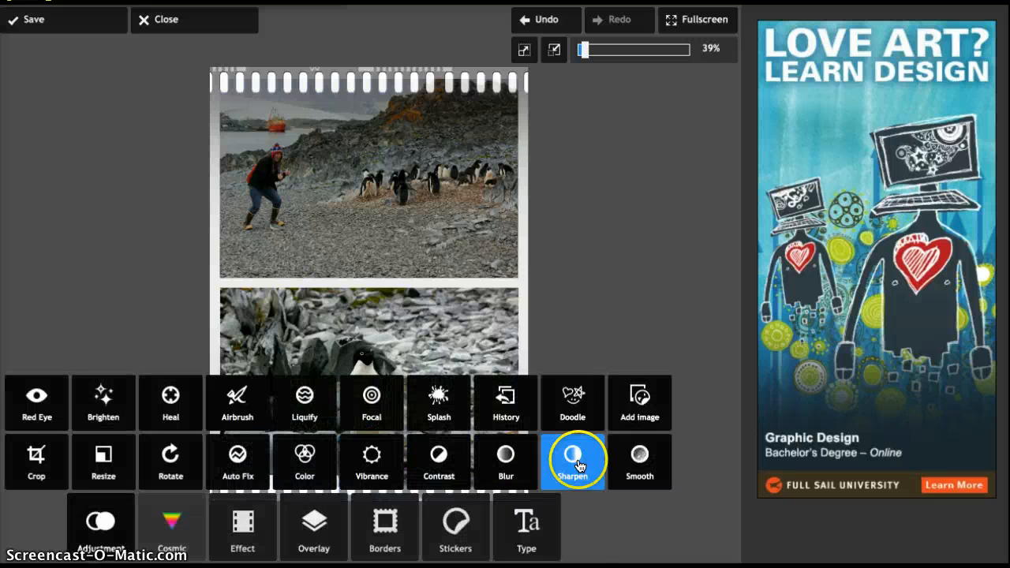
{"action": "left_click", "coordinate": [579, 406]}
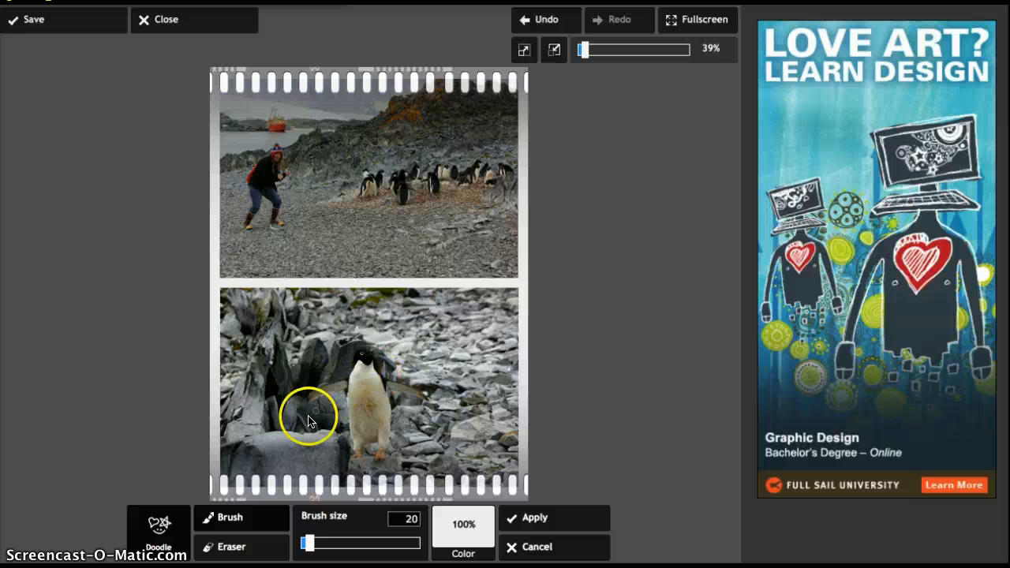
{"action": "mouse_move", "coordinate": [231, 275]}
{"action": "left_mouse_down"}
{"action": "mouse_move", "coordinate": [224, 289]}
{"action": "mouse_move", "coordinate": [255, 290]}
{"action": "left_mouse_up"}
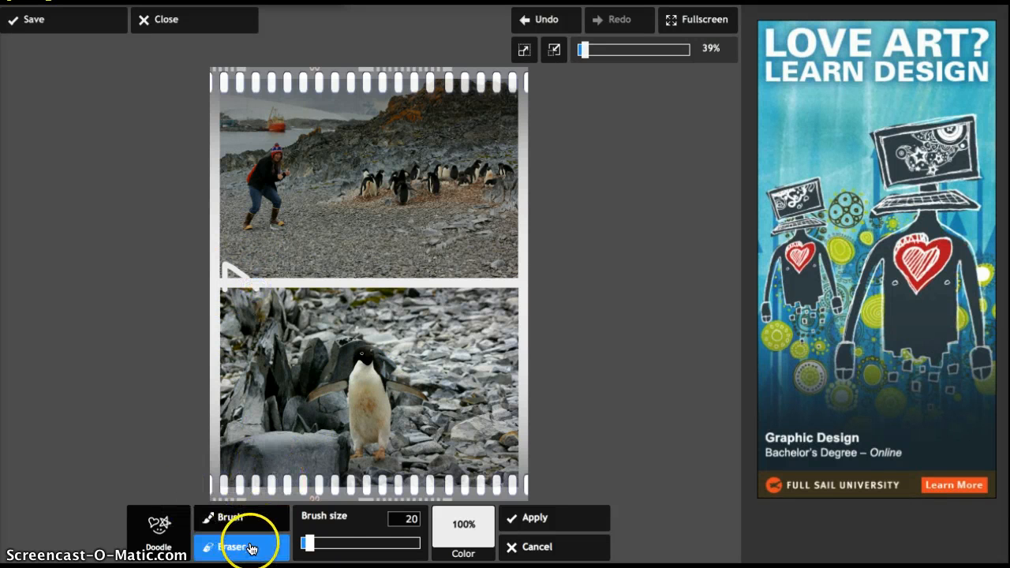
Change the doodle colour to blue, try drawing a star and a smiley face across the collage, and discard the doodle
{"action": "left_click", "coordinate": [478, 539]}
{"action": "left_click", "coordinate": [495, 435]}
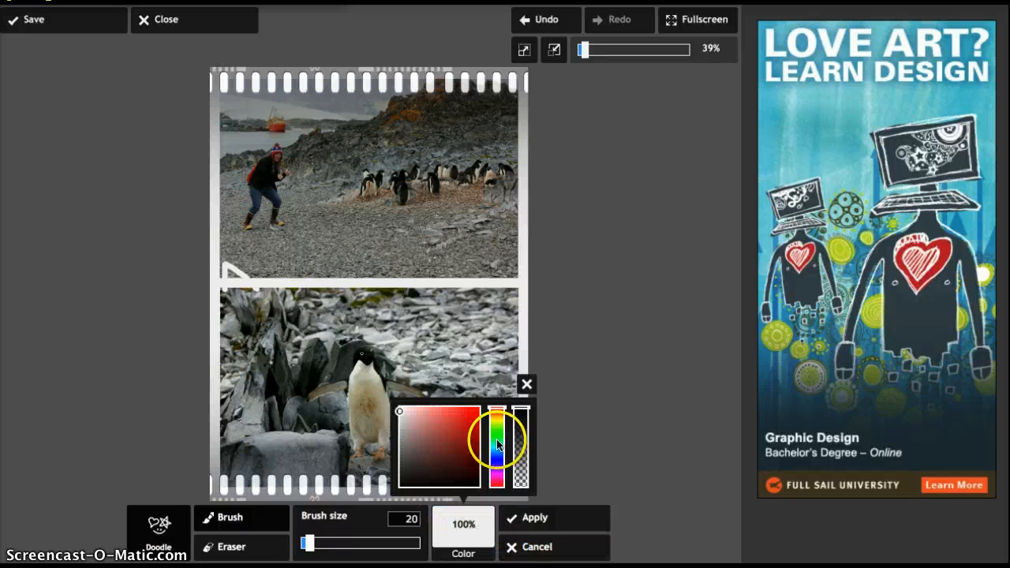
{"action": "left_click", "coordinate": [497, 455]}
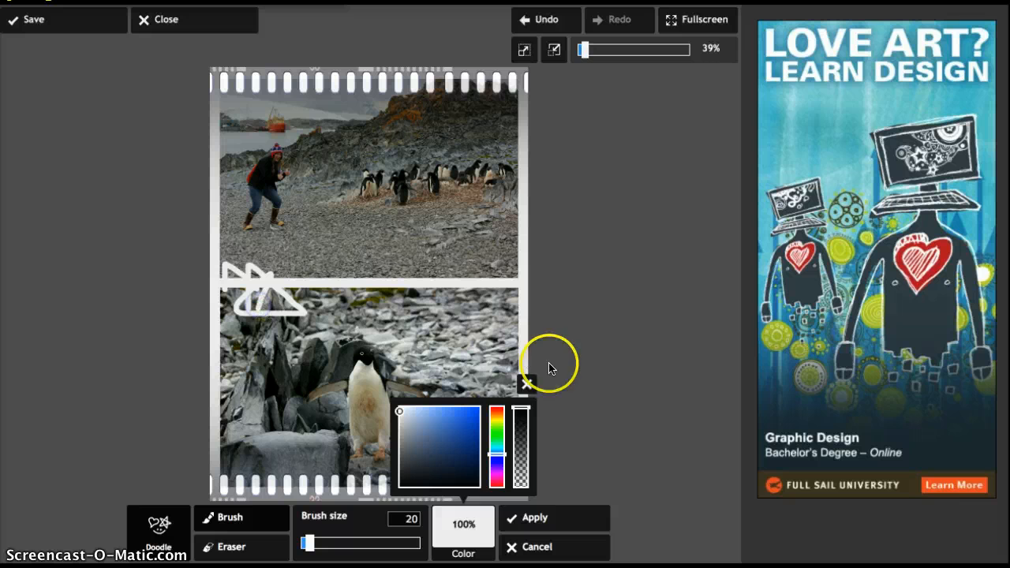
{"action": "left_click", "coordinate": [526, 384]}
{"action": "left_click", "coordinate": [466, 533]}
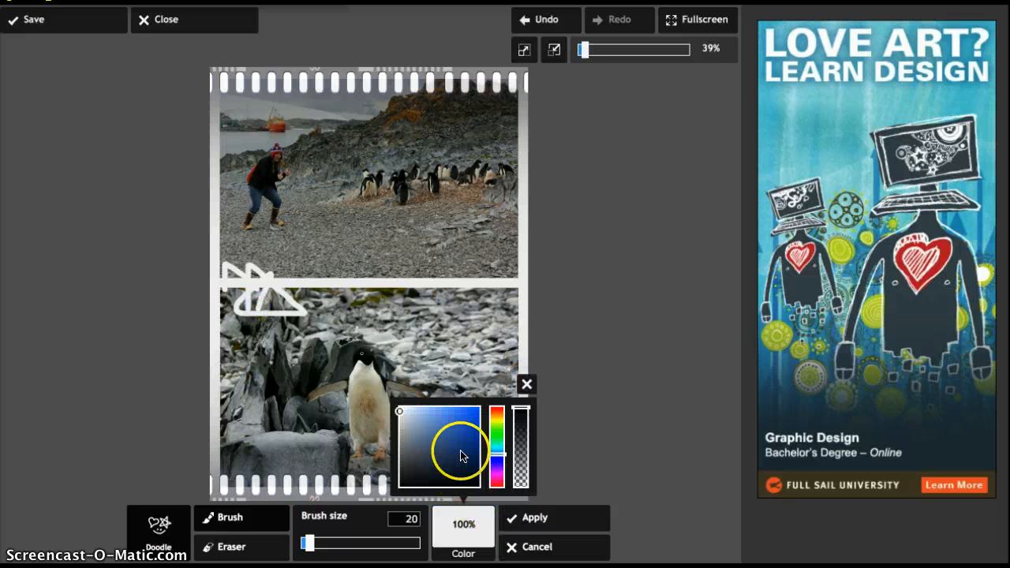
{"action": "left_click_drag", "start_coordinate": [462, 456], "coordinate": [466, 422]}
{"action": "left_click", "coordinate": [526, 387]}
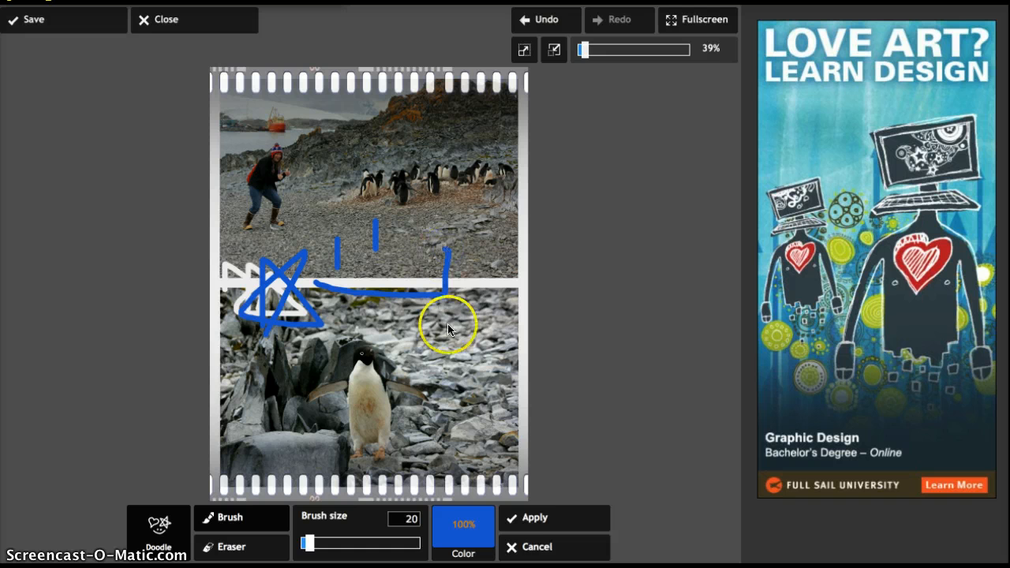
{"action": "left_click", "coordinate": [533, 546]}
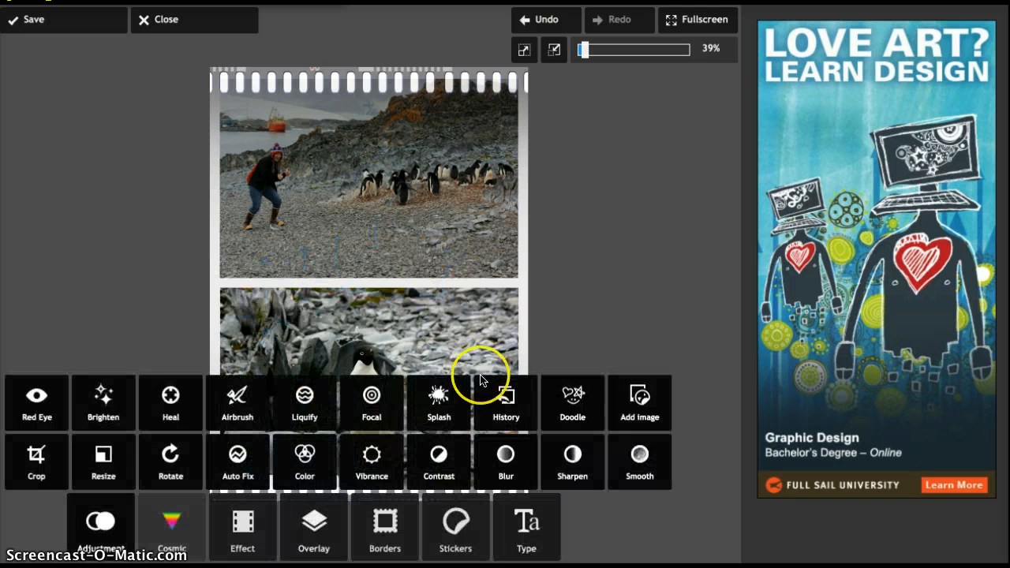
Apply a circular focal blur at blurring 50, keeping the sharp area centred on the crouching person in the upper photo
{"action": "left_click", "coordinate": [371, 403]}
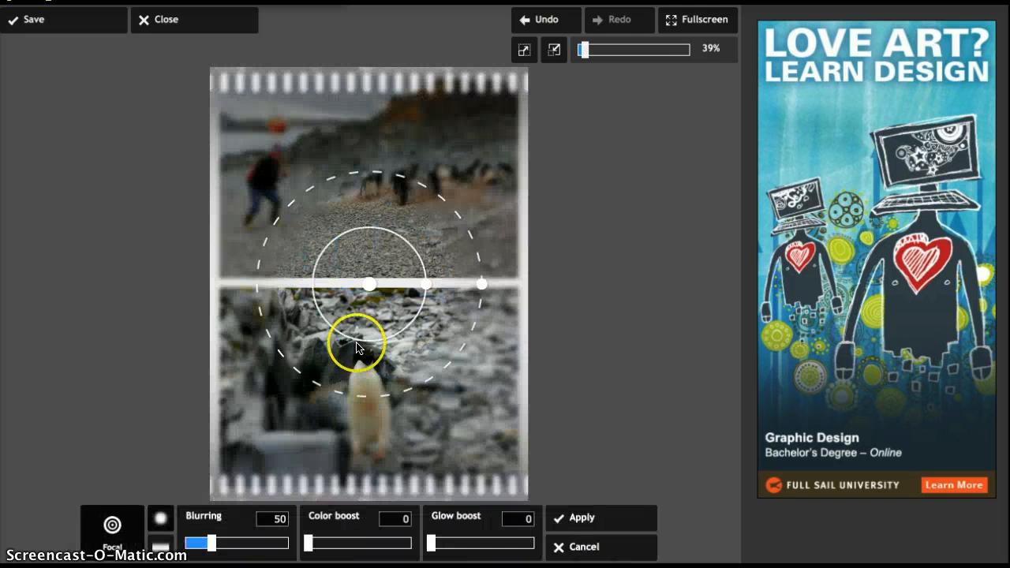
{"action": "left_click_drag", "start_coordinate": [427, 285], "coordinate": [480, 286]}
{"action": "left_click_drag", "start_coordinate": [370, 289], "coordinate": [284, 191]}
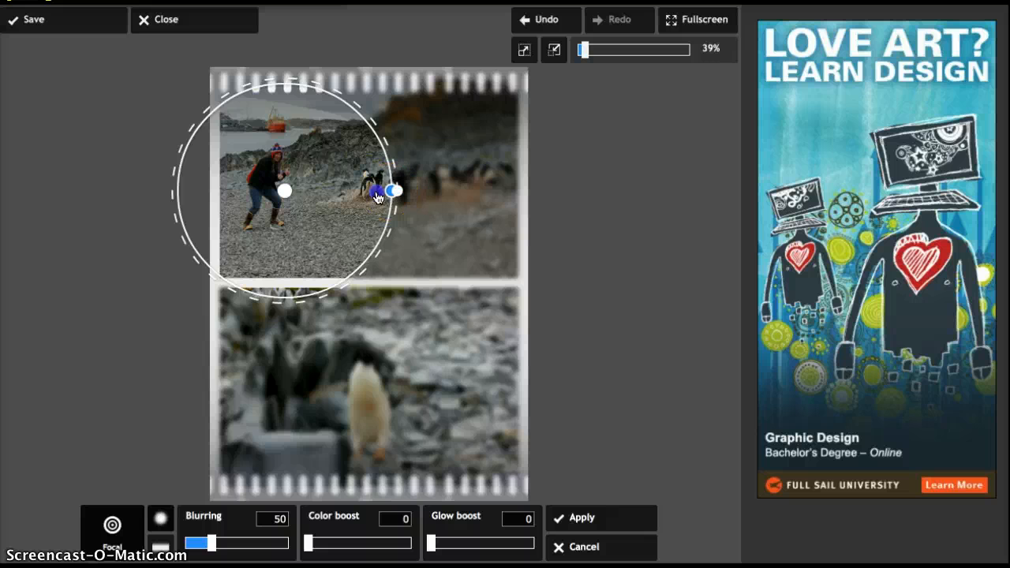
{"action": "left_click_drag", "start_coordinate": [378, 196], "coordinate": [350, 190]}
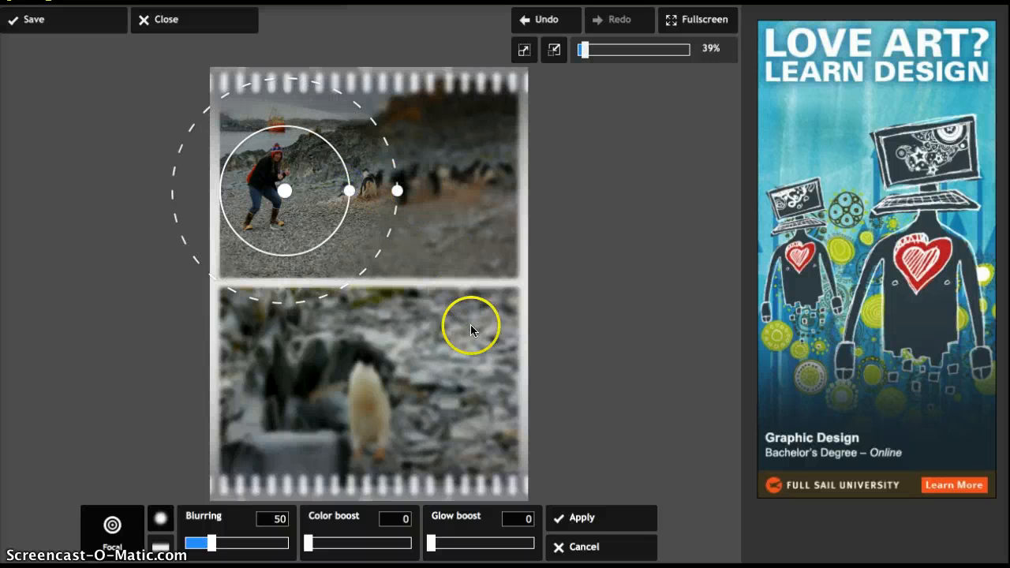
{"action": "left_click", "coordinate": [593, 514]}
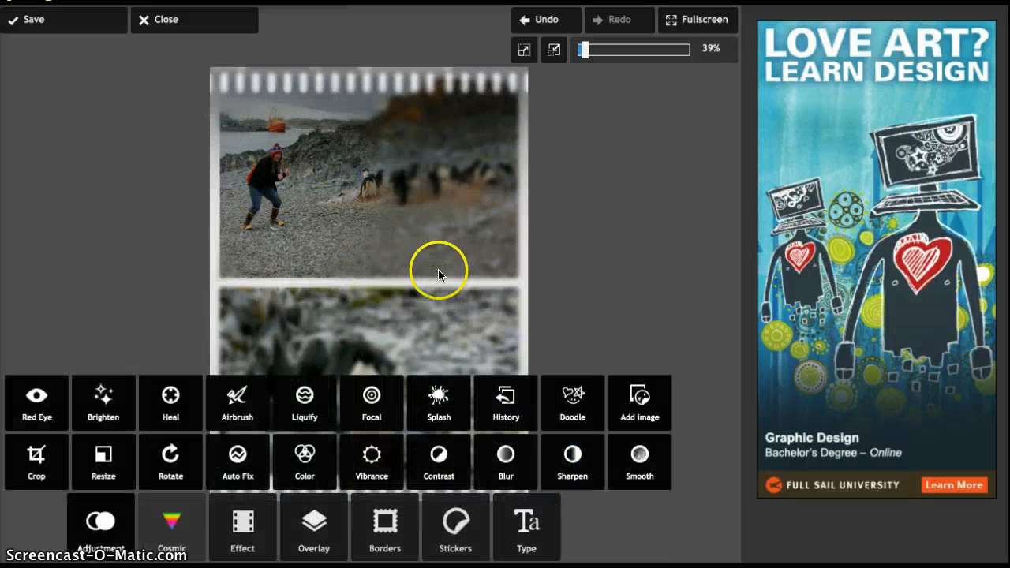
Undo the focal blur and film border, and enlarge the ship and the person's head using Liquify at brush size 200
{"action": "left_click", "coordinate": [308, 401]}
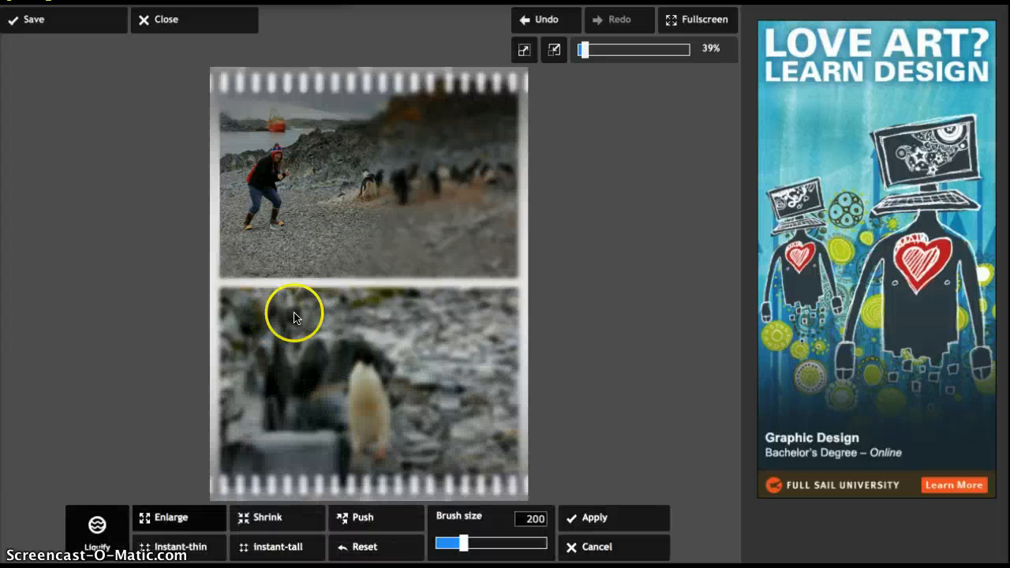
{"action": "left_click", "coordinate": [326, 373]}
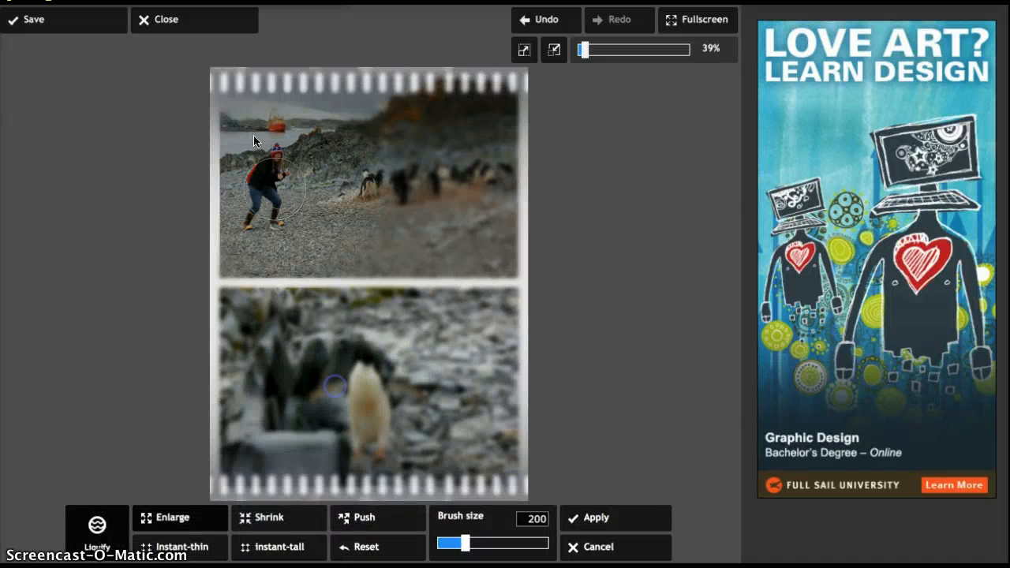
{"action": "left_click", "coordinate": [547, 21]}
{"action": "left_click", "coordinate": [548, 22]}
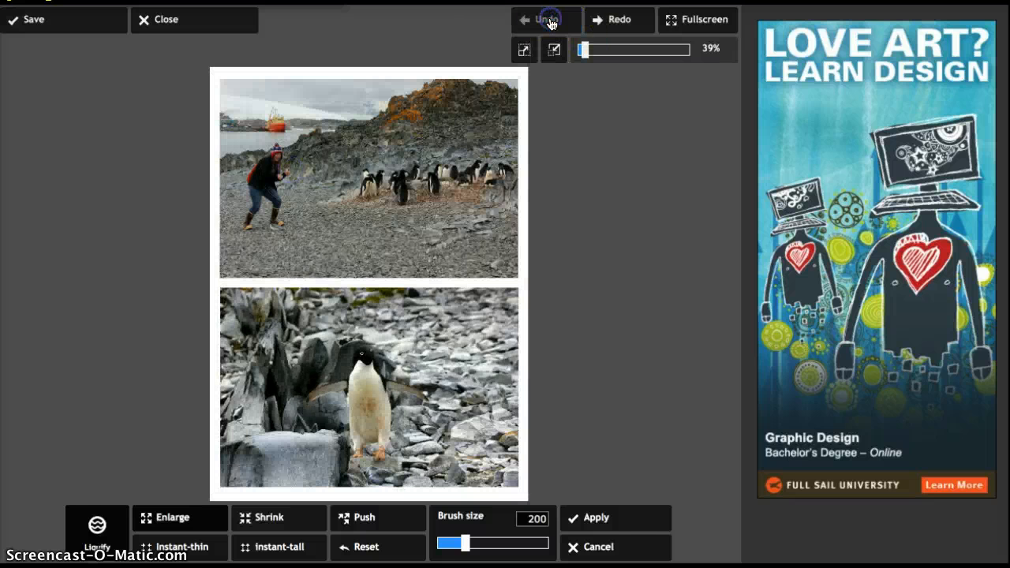
{"action": "left_click", "coordinate": [615, 517]}
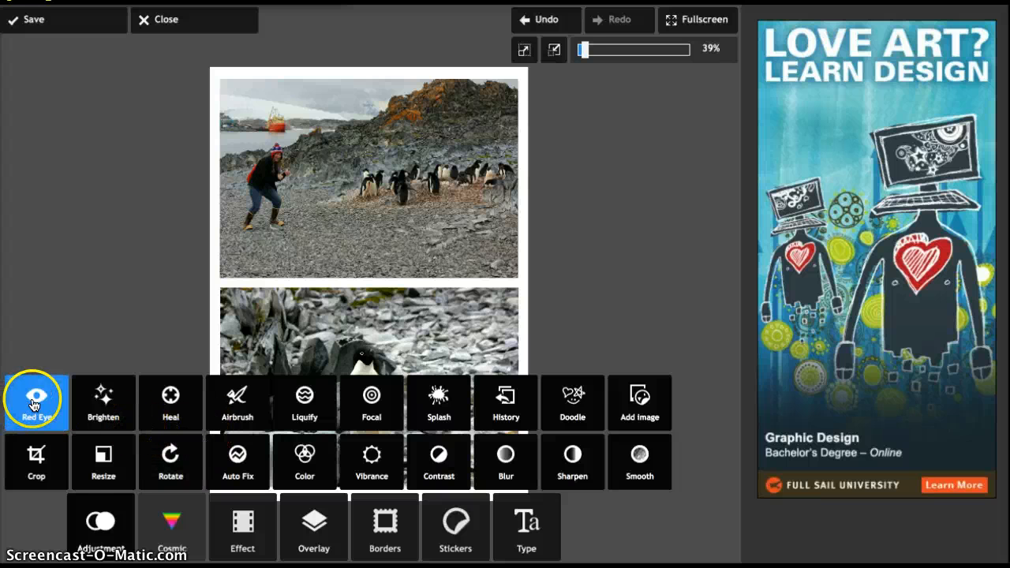
Try a colour splash restoring the orange ground around the upper photo's penguins at tolerance 25, and undo it
{"action": "left_click", "coordinate": [438, 402]}
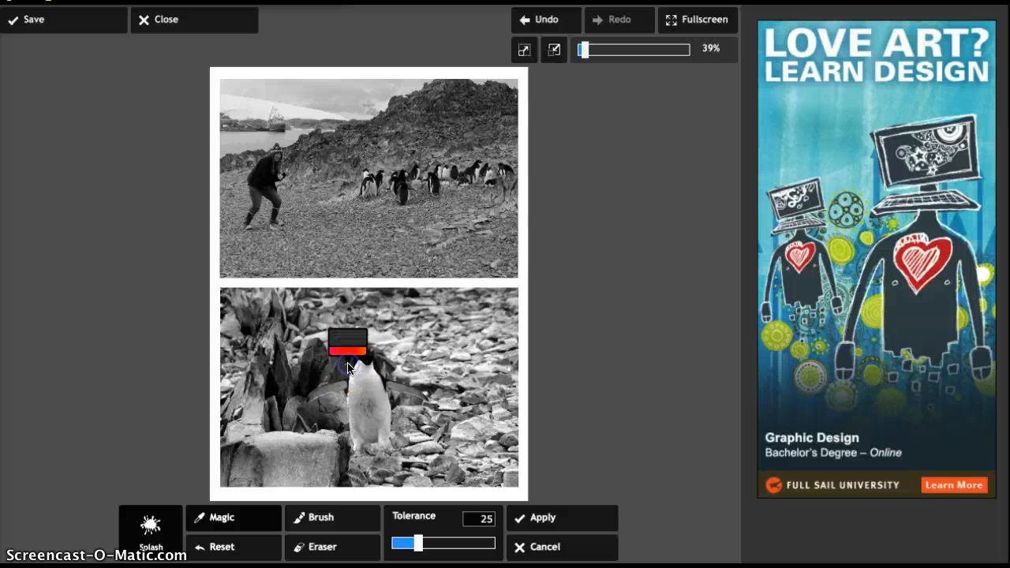
{"action": "left_click", "coordinate": [421, 213]}
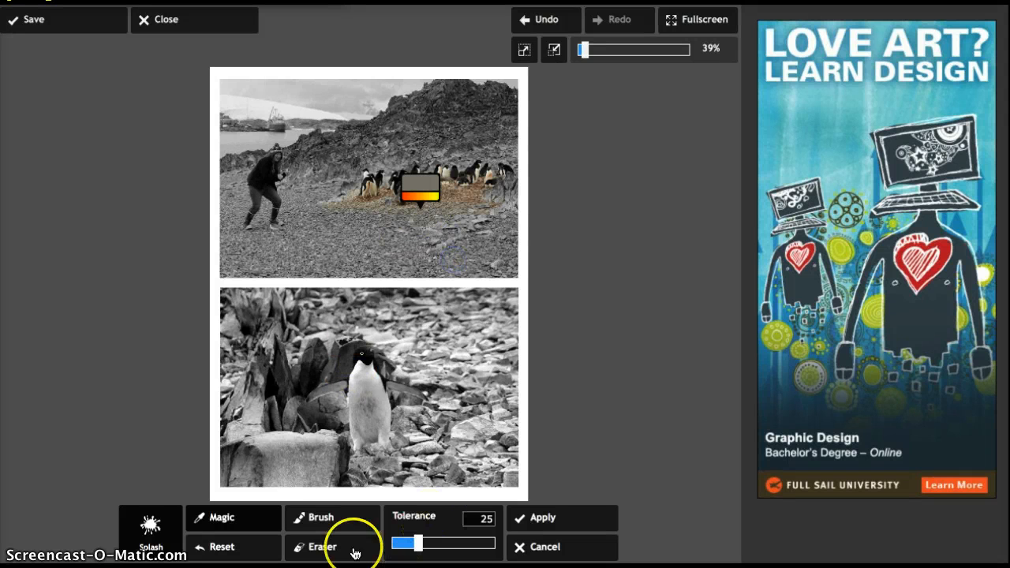
{"action": "left_click", "coordinate": [319, 517]}
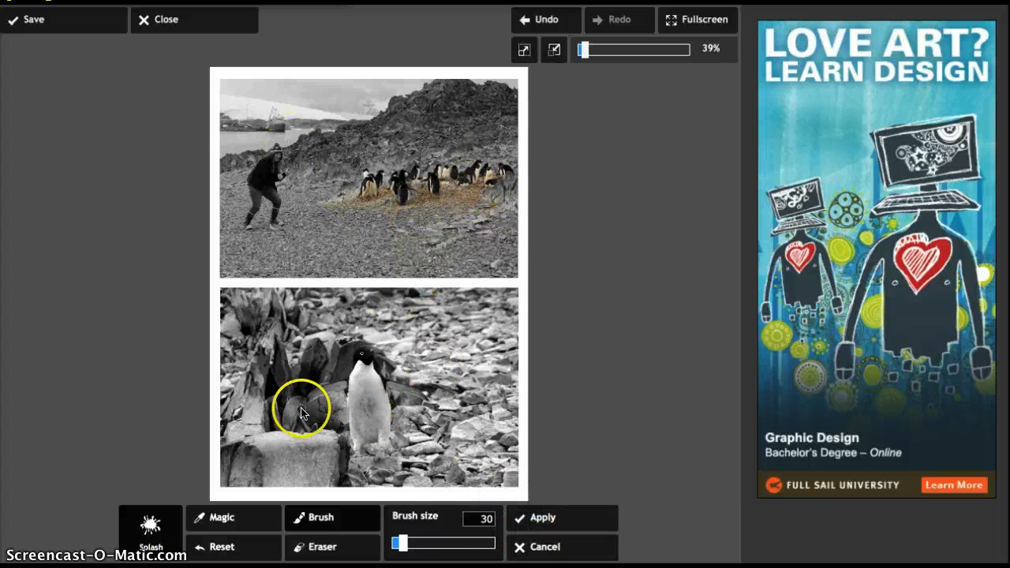
{"action": "left_click", "coordinate": [527, 524]}
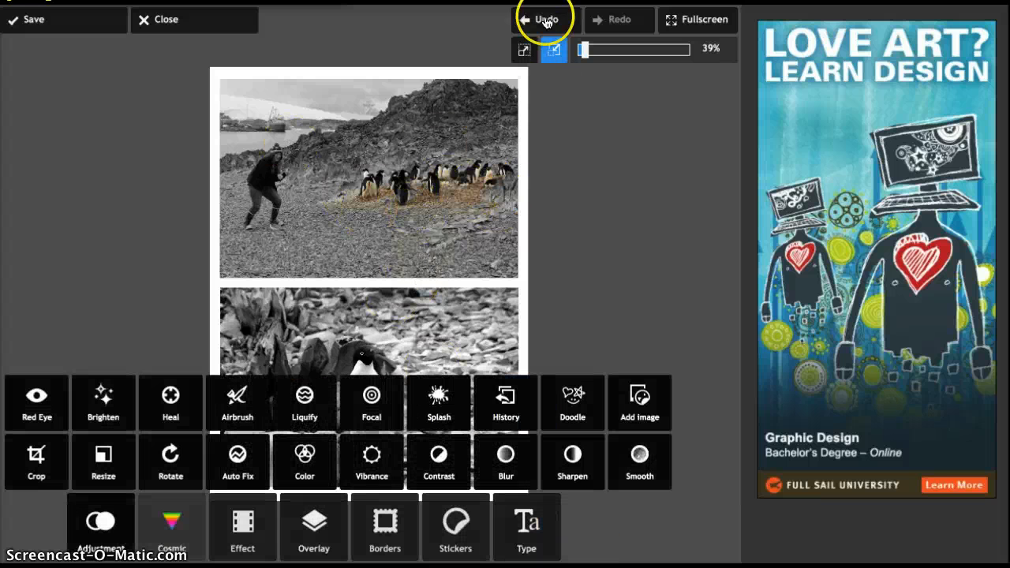
{"action": "left_click", "coordinate": [547, 20]}
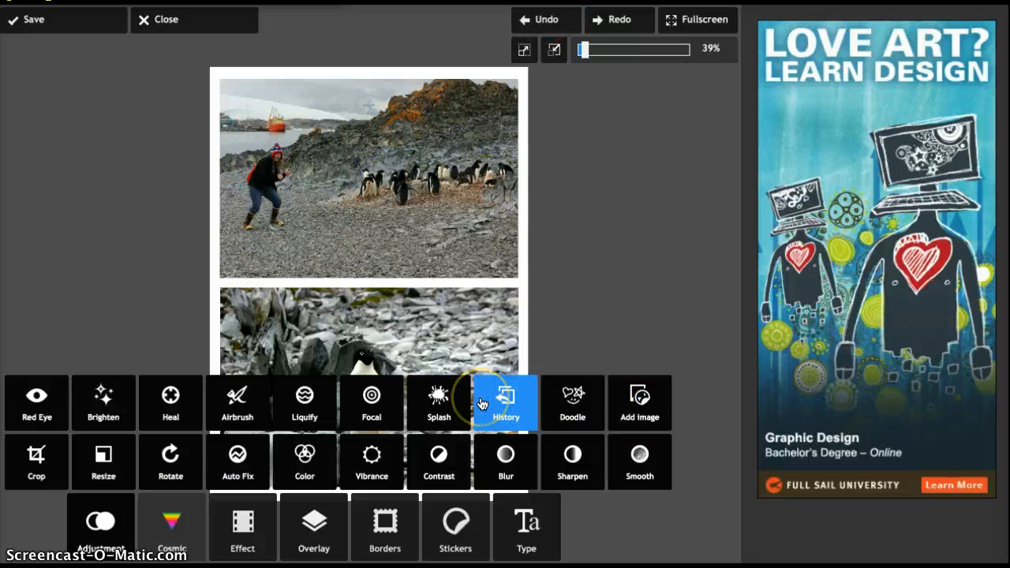
Add the orange ship landscape photo from Antarctica Pictures and place it over the lower penguin photo at opacity 100
{"action": "left_click", "coordinate": [639, 401]}
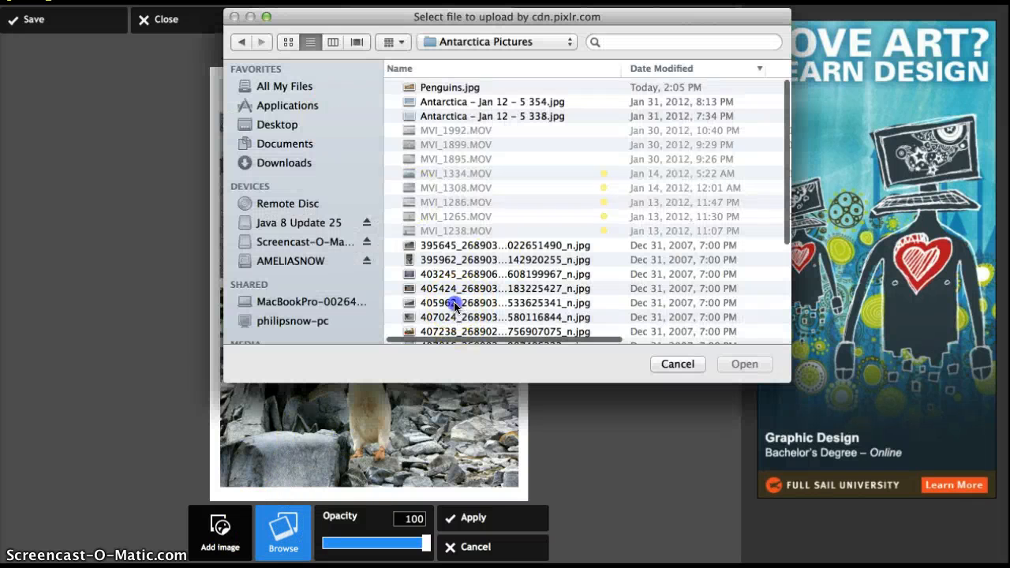
{"action": "left_click", "coordinate": [455, 303]}
{"action": "left_click", "coordinate": [733, 363]}
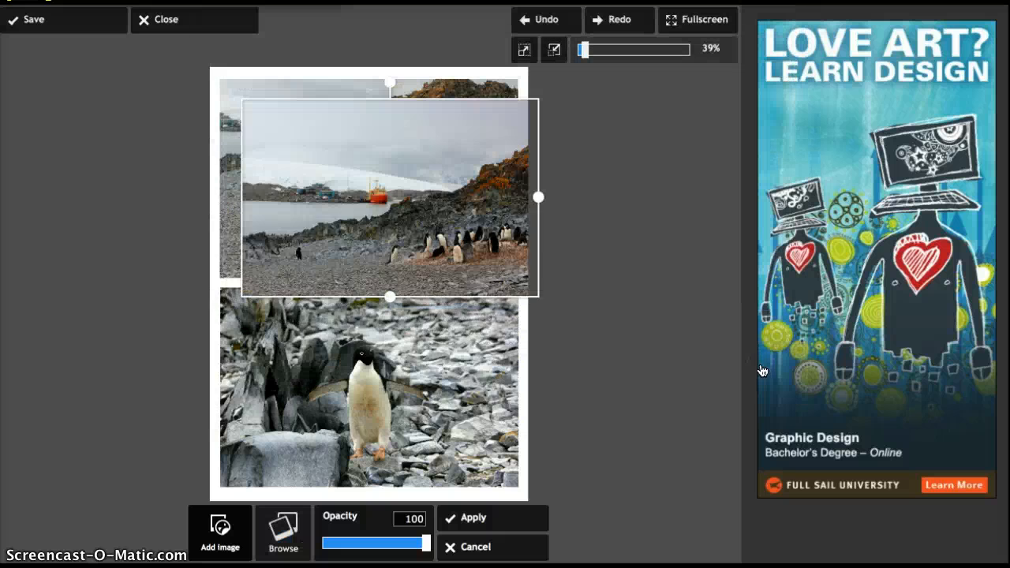
{"action": "left_click_drag", "start_coordinate": [446, 223], "coordinate": [434, 411]}
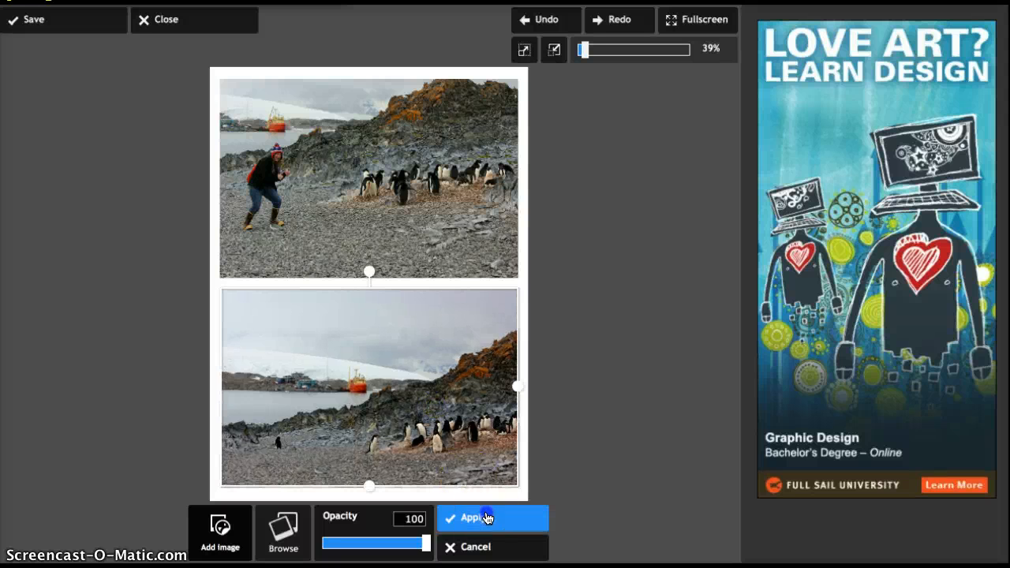
{"action": "left_click", "coordinate": [481, 518]}
Apply a colour splash, brushing colour back at size 30 onto the lower photo's ship, the person's hat and the upper penguins' ground
{"action": "left_click", "coordinate": [454, 420]}
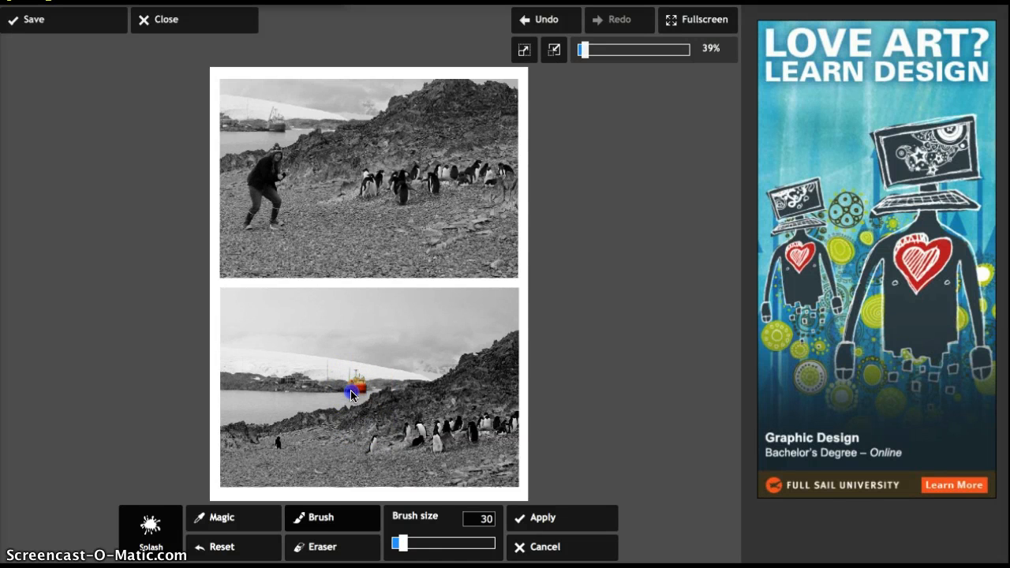
{"action": "mouse_move", "coordinate": [232, 142]}
{"action": "left_mouse_down"}
{"action": "mouse_move", "coordinate": [258, 203]}
{"action": "mouse_move", "coordinate": [279, 155]}
{"action": "left_mouse_up"}
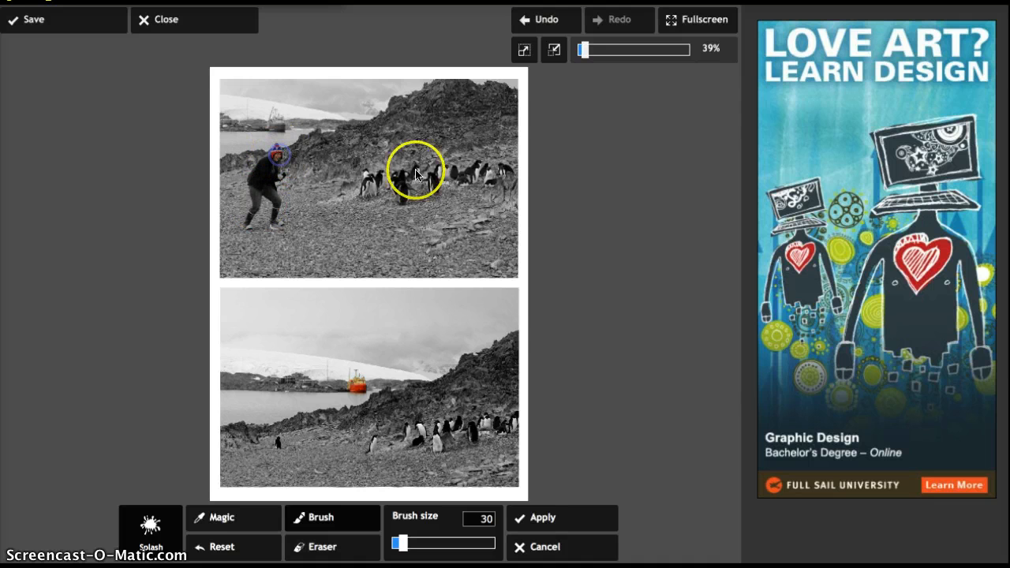
{"action": "left_click", "coordinate": [348, 206]}
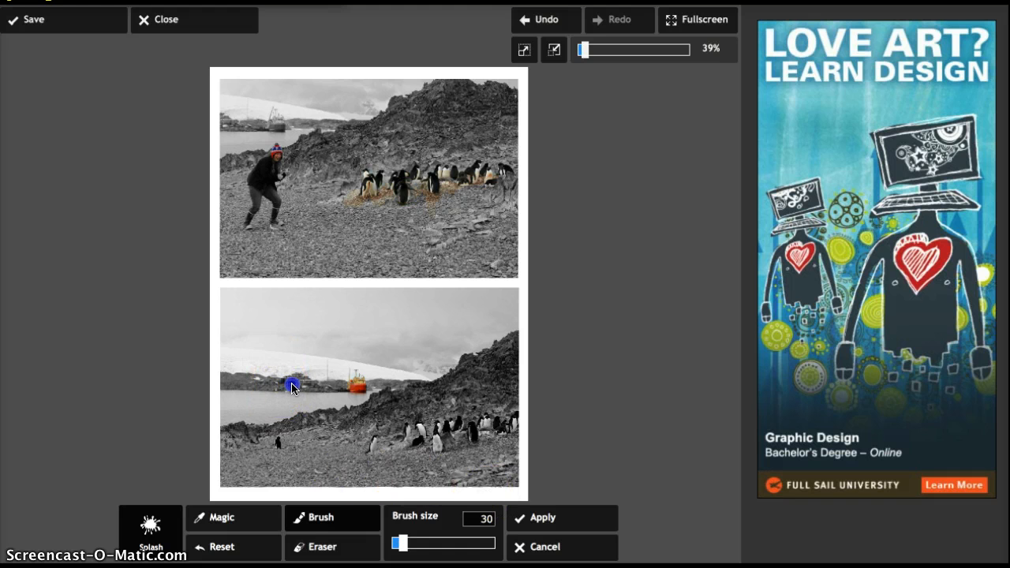
{"action": "left_click", "coordinate": [541, 518]}
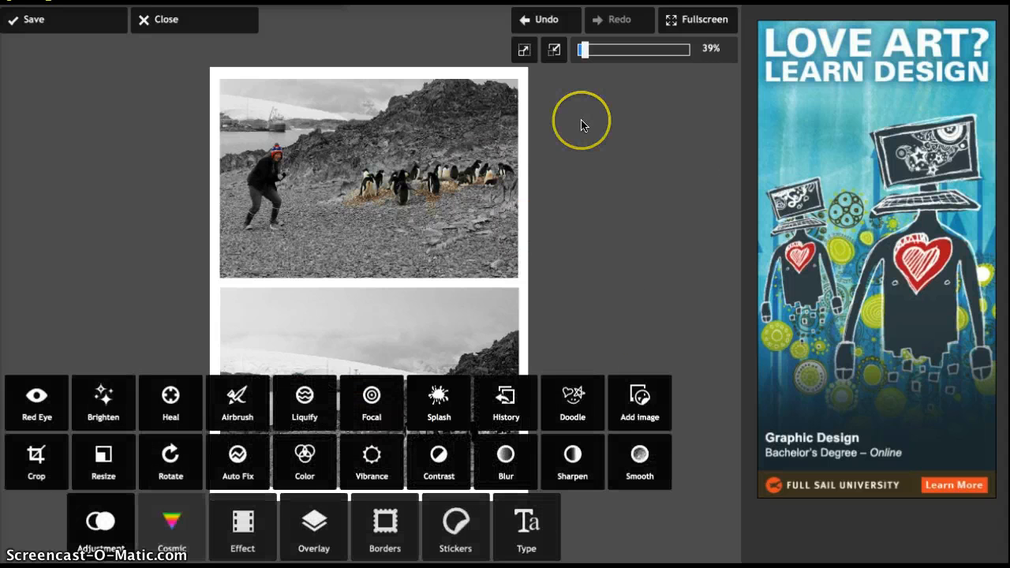
Add a Serif text caption reading "Penguins" three times, with each word on its own line
{"action": "left_click", "coordinate": [526, 524]}
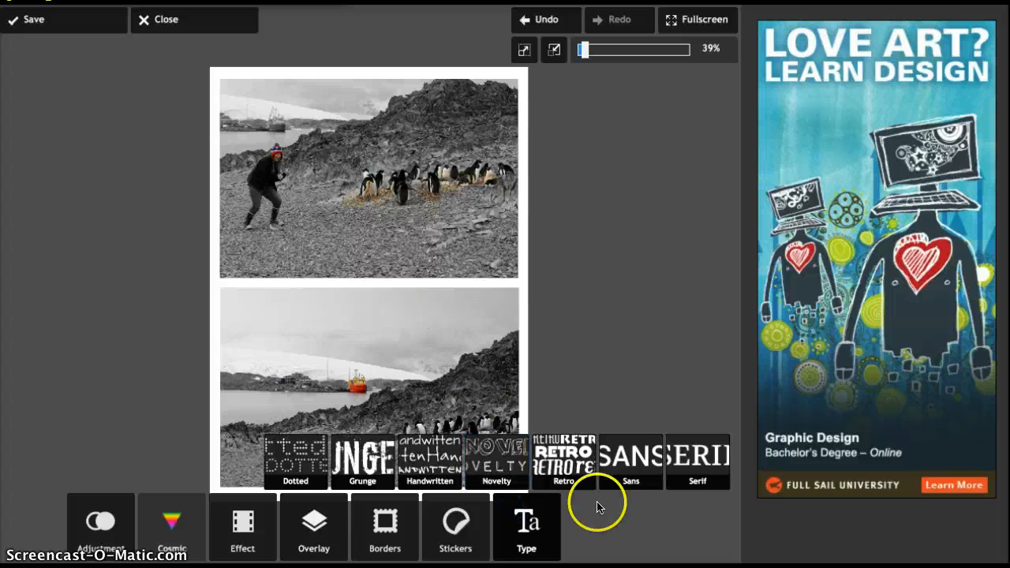
{"action": "left_click", "coordinate": [699, 459]}
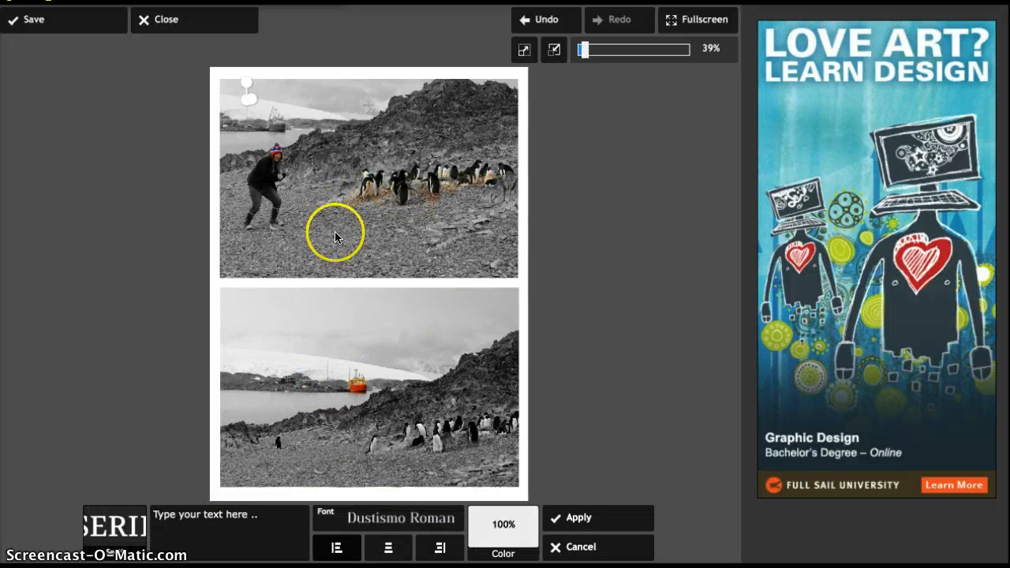
{"action": "left_click", "coordinate": [240, 523]}
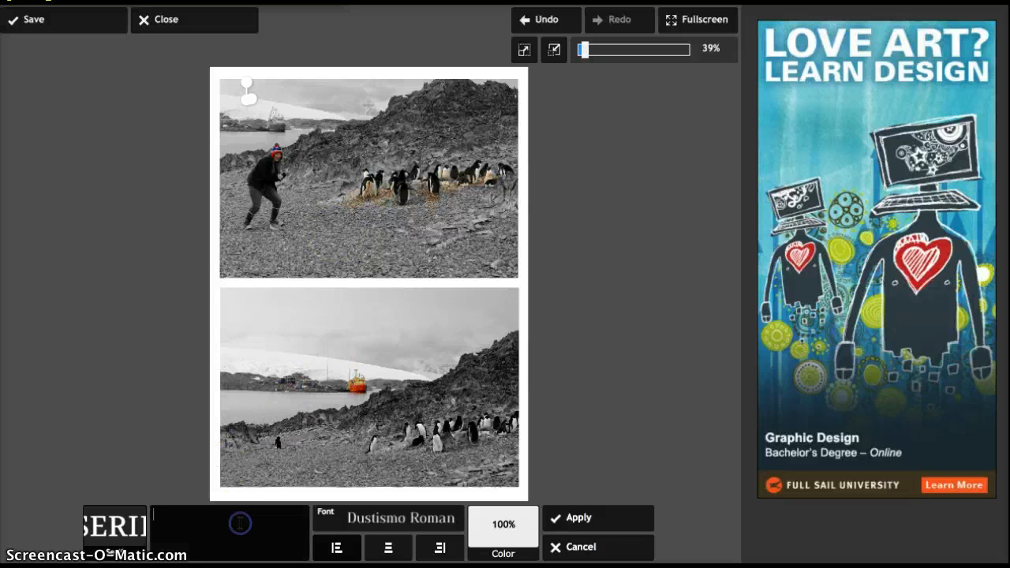
{"action": "type", "text": "Penguins Pe"}
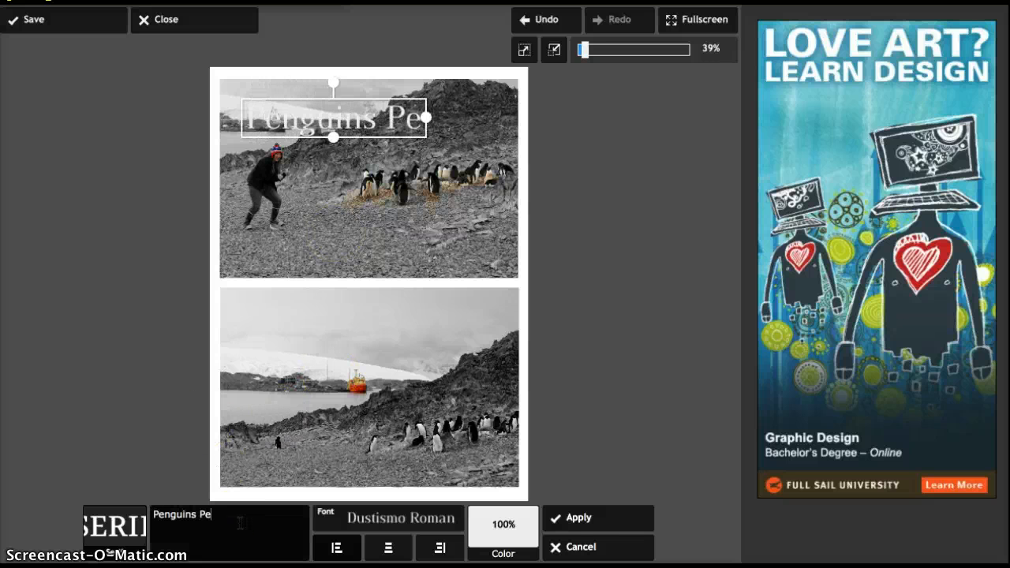
{"action": "type", "text": "nguins Penguins"}
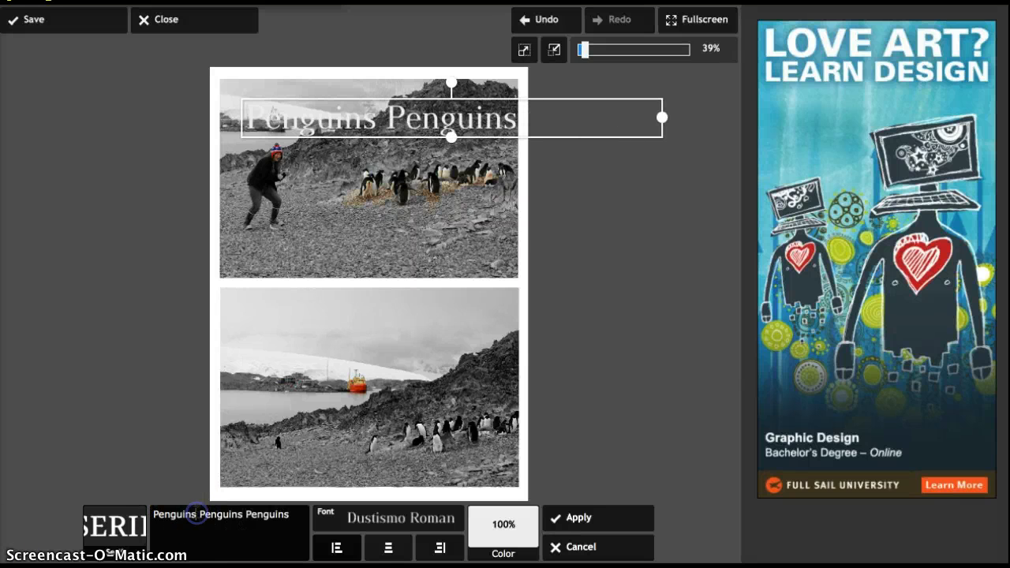
{"action": "key", "text": "Return"}
{"action": "key", "text": "Delete"}
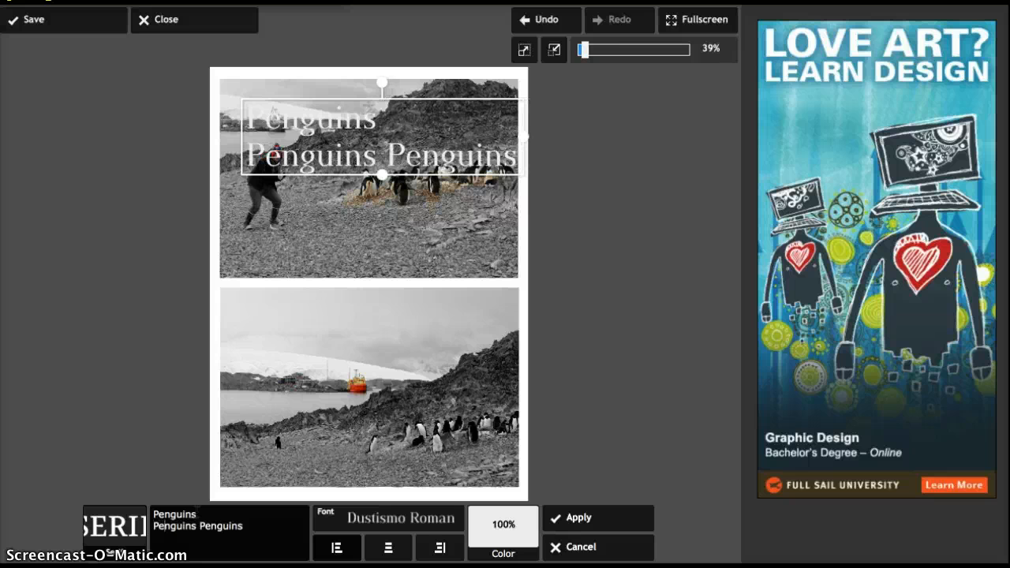
{"action": "key", "text": "Return"}
{"action": "key", "text": "Delete"}
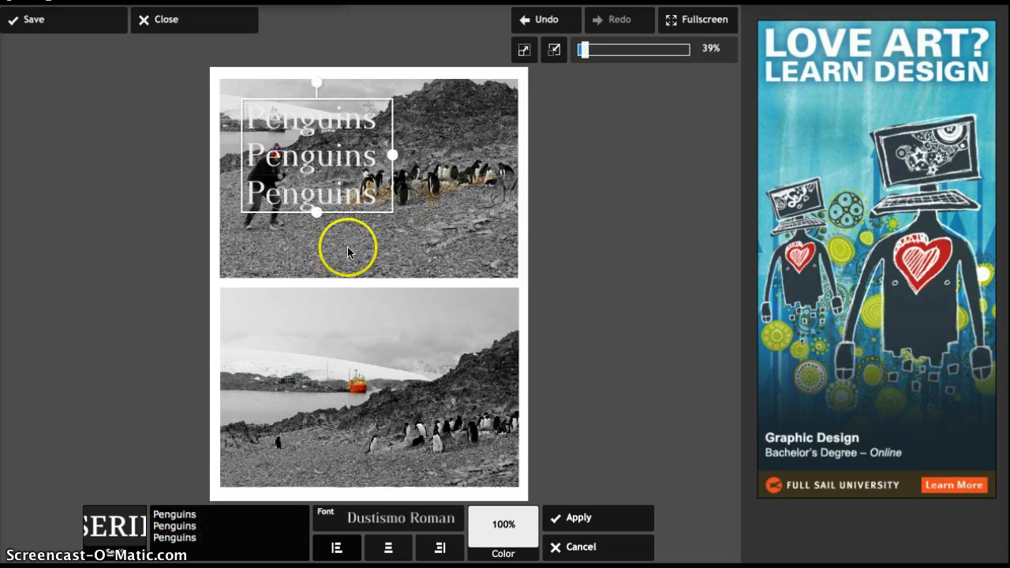
Move the caption to the middle of the collage, spanning both photos, and colour it bright orange
{"action": "left_click_drag", "start_coordinate": [374, 191], "coordinate": [430, 327]}
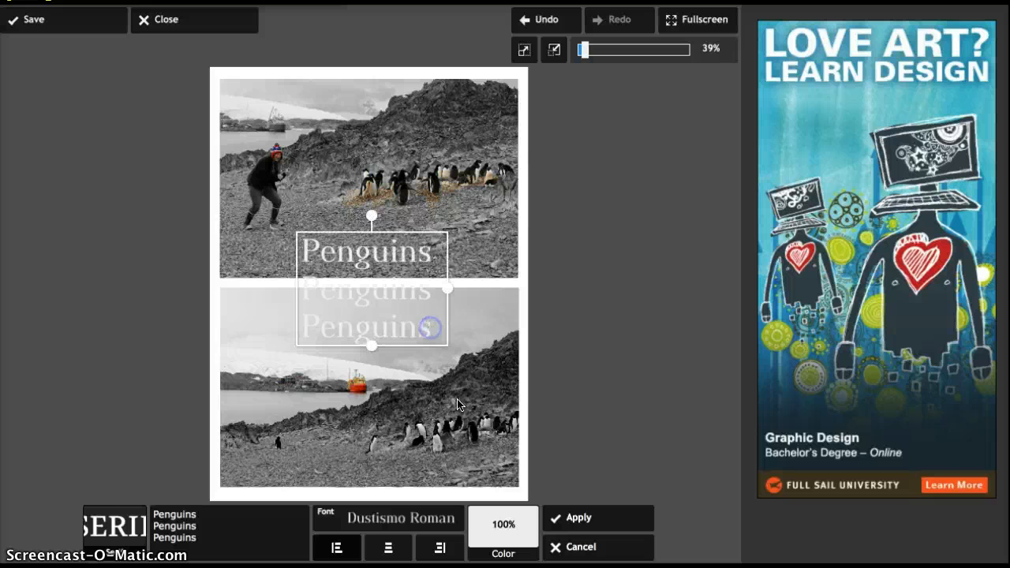
{"action": "left_click", "coordinate": [503, 527]}
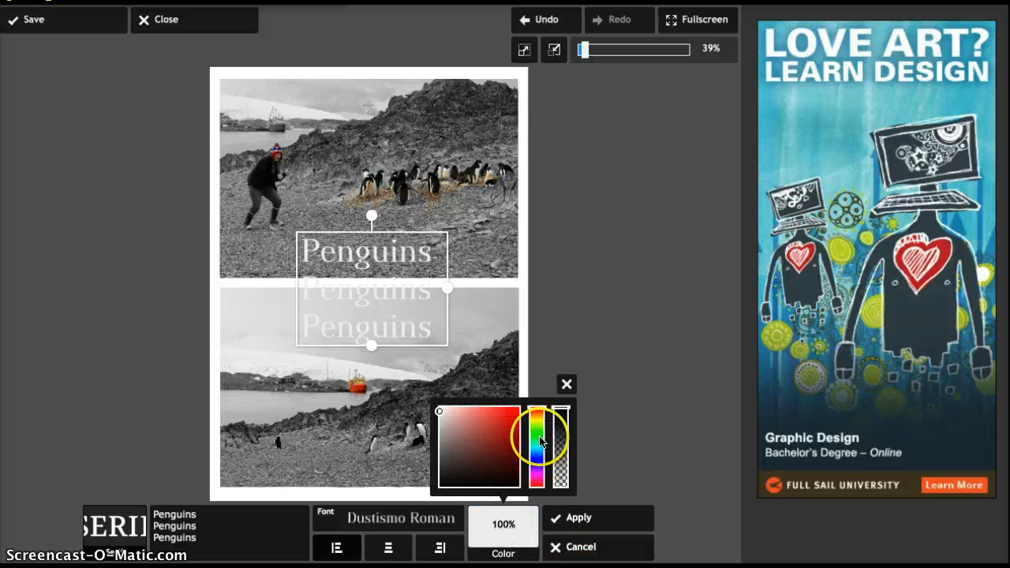
{"action": "left_click", "coordinate": [537, 412]}
{"action": "left_click", "coordinate": [516, 423]}
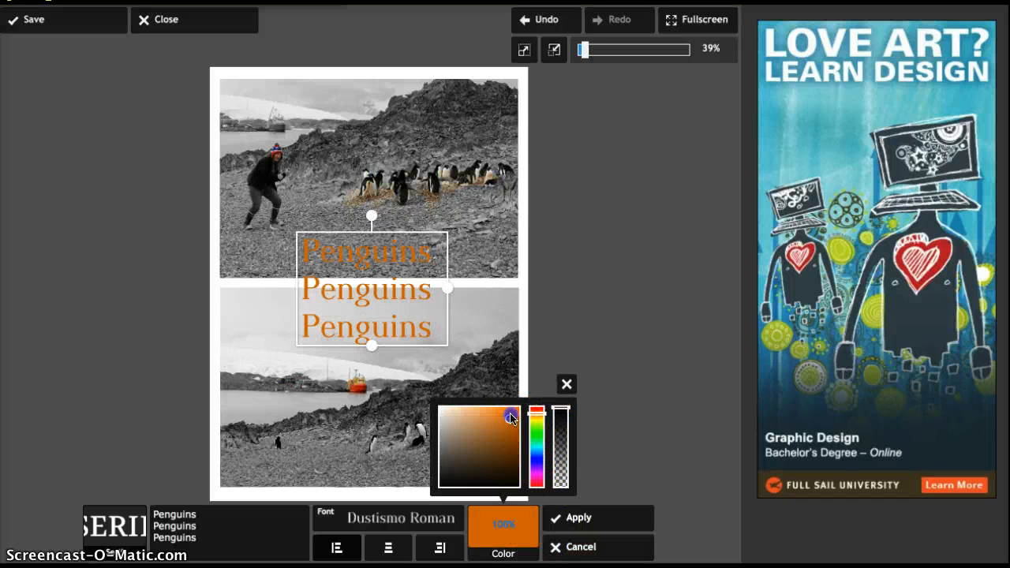
{"action": "left_click_drag", "start_coordinate": [512, 419], "coordinate": [516, 411]}
{"action": "left_click", "coordinate": [568, 384]}
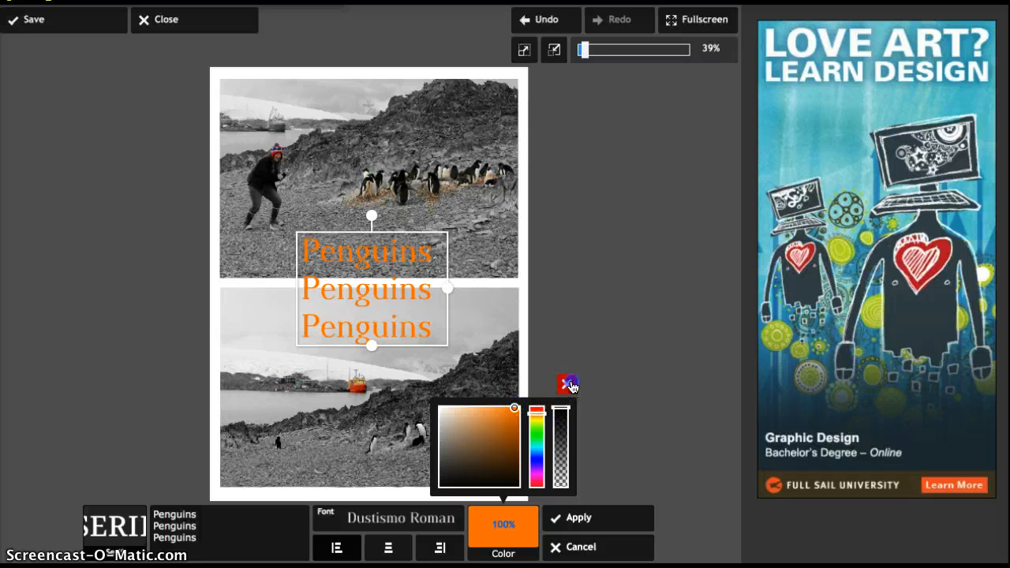
Change the caption's font to Brawler and apply it along the photos' left edge, across the gap between them
{"action": "left_click", "coordinate": [417, 518]}
{"action": "left_click", "coordinate": [379, 421]}
{"action": "left_click", "coordinate": [379, 272]}
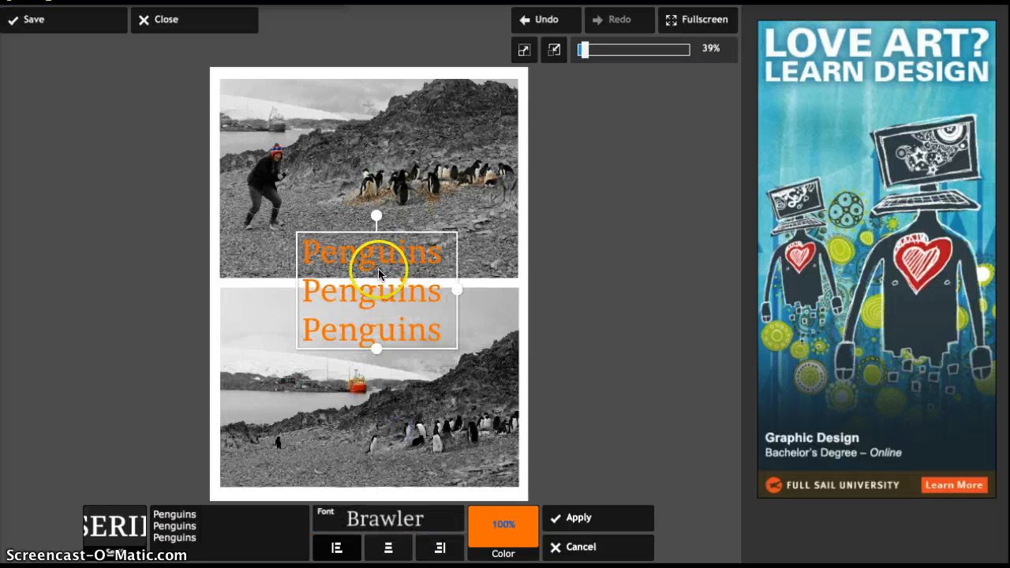
{"action": "left_click_drag", "start_coordinate": [379, 272], "coordinate": [296, 278]}
{"action": "left_click", "coordinate": [581, 519]}
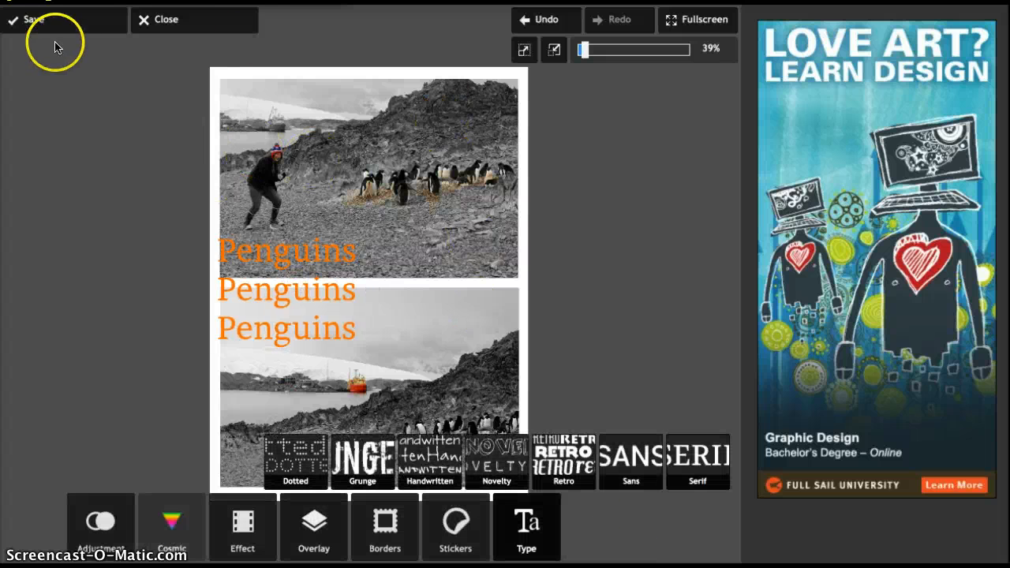
Try to save the collage as Penguins.jpg at quality 100 in the Antarctica Pictures folder
{"action": "left_click", "coordinate": [65, 23]}
{"action": "left_click", "coordinate": [454, 269]}
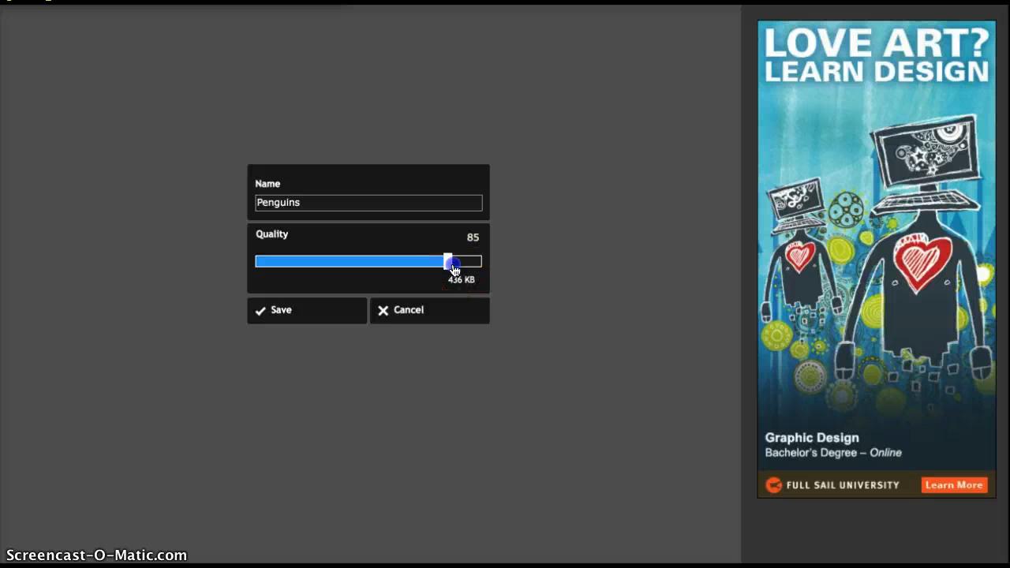
{"action": "left_click_drag", "start_coordinate": [507, 270], "coordinate": [505, 272]}
{"action": "left_click", "coordinate": [338, 313]}
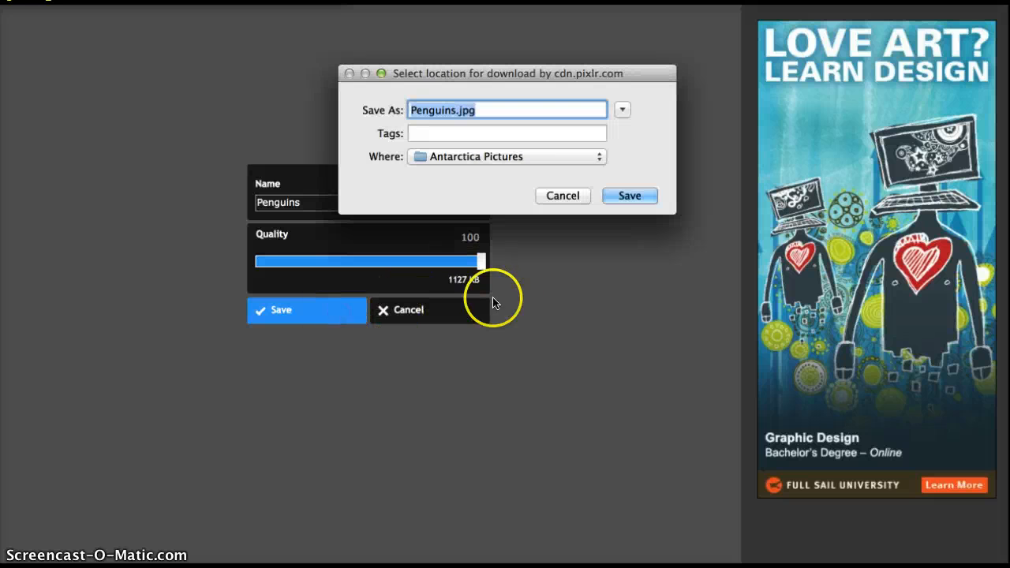
{"action": "left_click", "coordinate": [643, 195]}
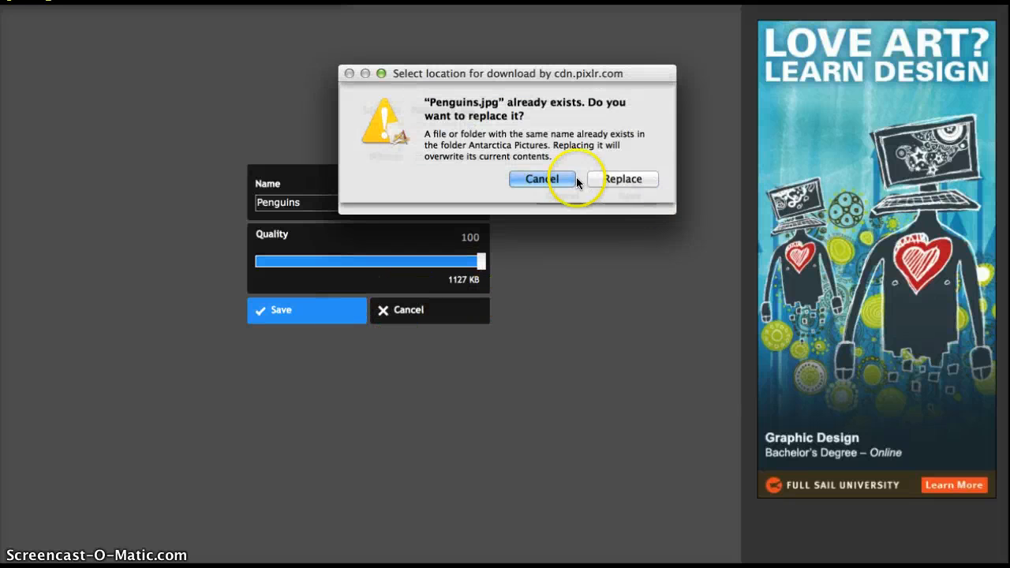
{"action": "key", "text": "Return"}
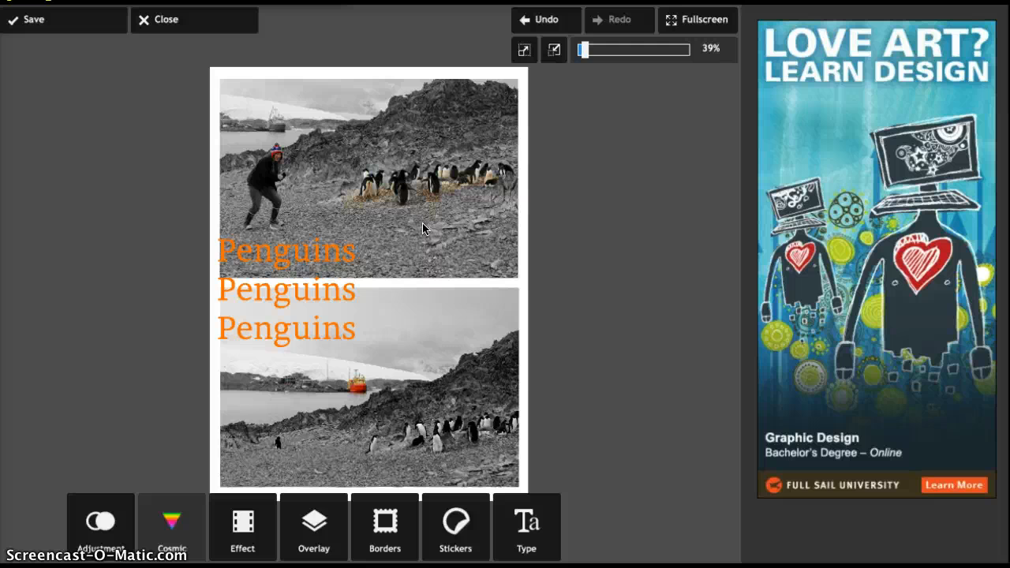
Close the collage and Pixlr Express, and review the product list and web apps on the Pixlr homepage
{"action": "left_click", "coordinate": [184, 24]}
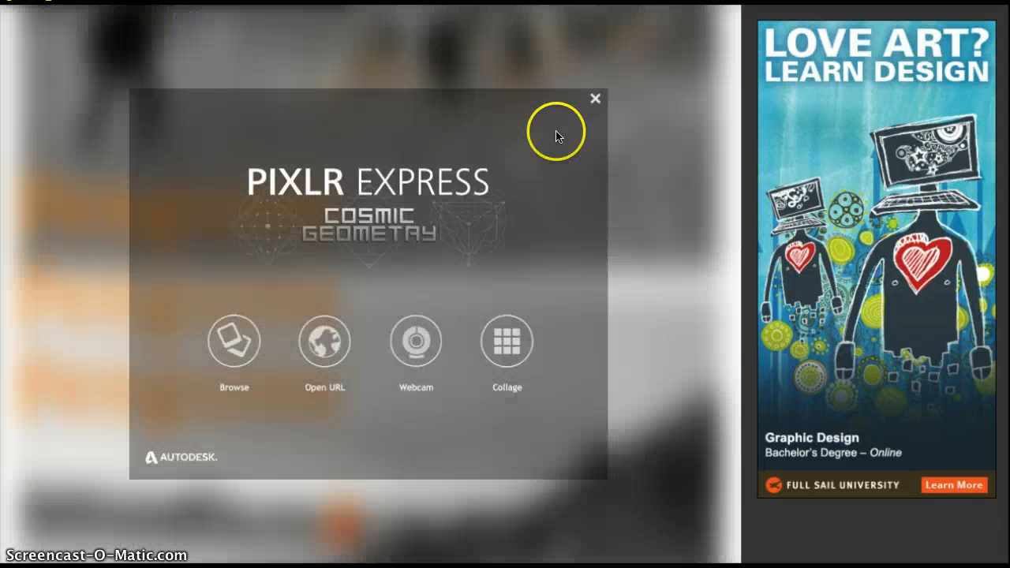
{"action": "left_click", "coordinate": [597, 100]}
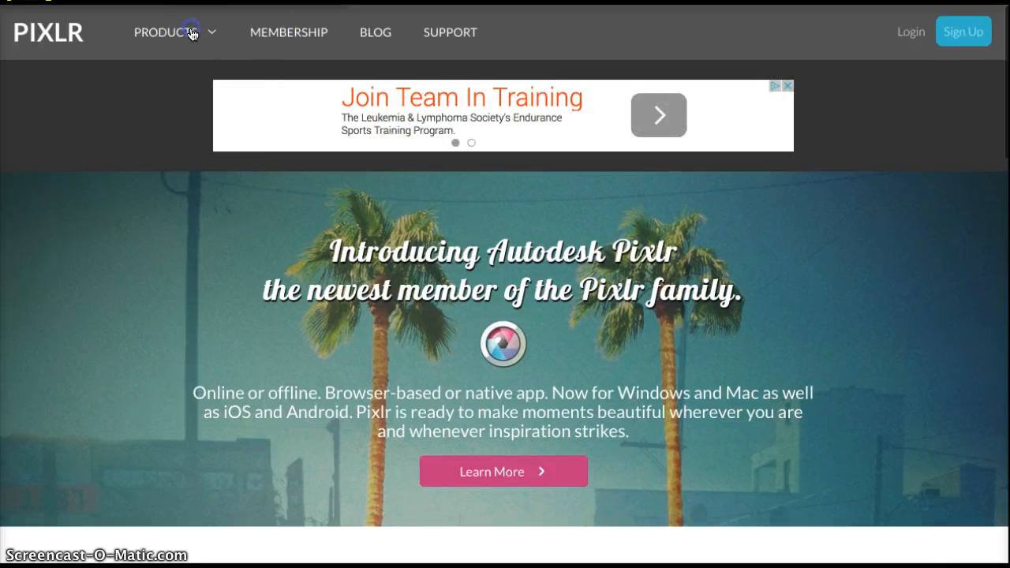
{"action": "left_click", "coordinate": [191, 33]}
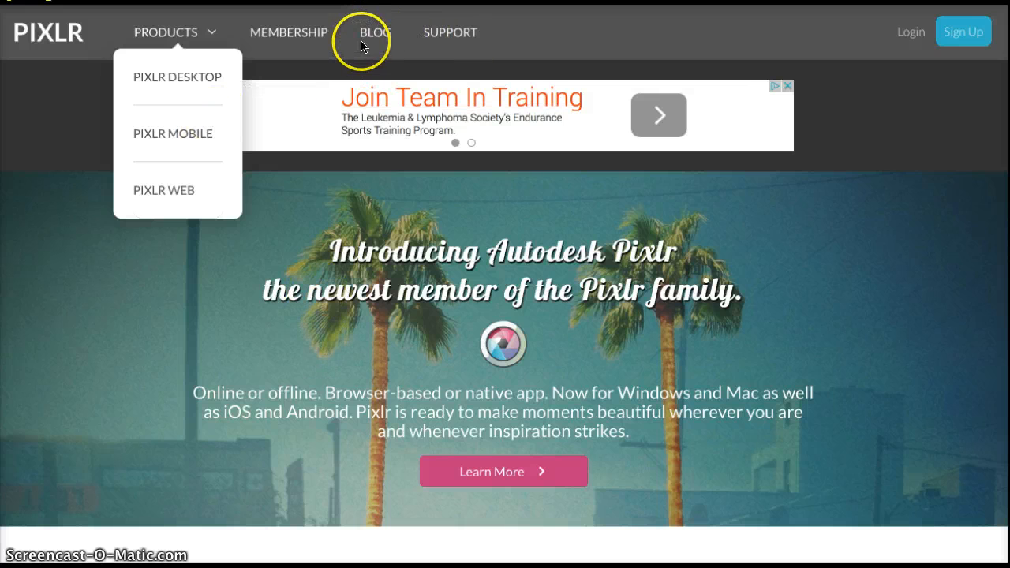
{"action": "scroll", "coordinate": [155, 347], "scroll_direction": "down", "scroll_amount": 10}
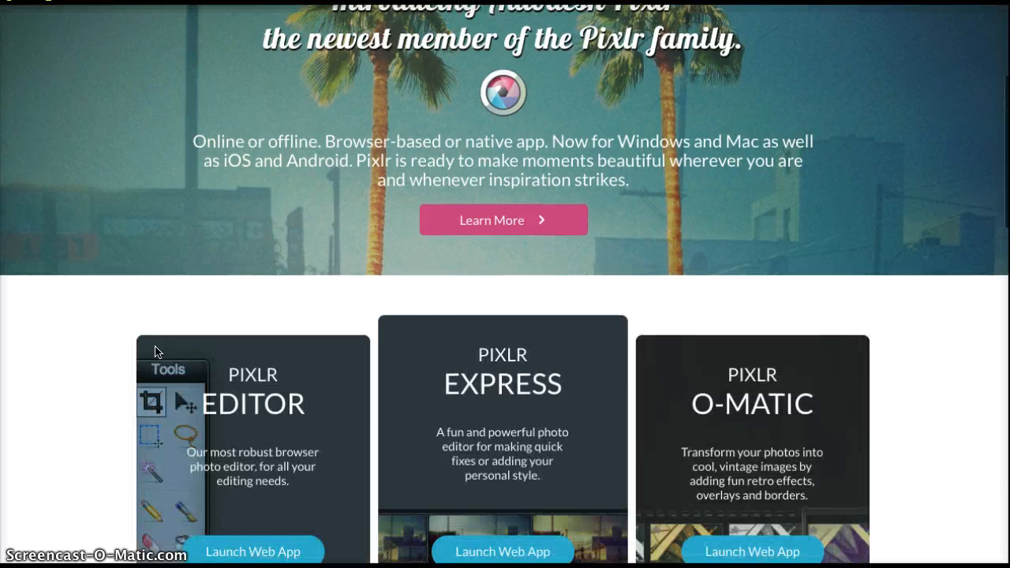
{"action": "scroll", "coordinate": [155, 351], "scroll_direction": "down", "scroll_amount": 5}
{"action": "scroll", "coordinate": [155, 351], "scroll_direction": "up", "scroll_amount": 15}
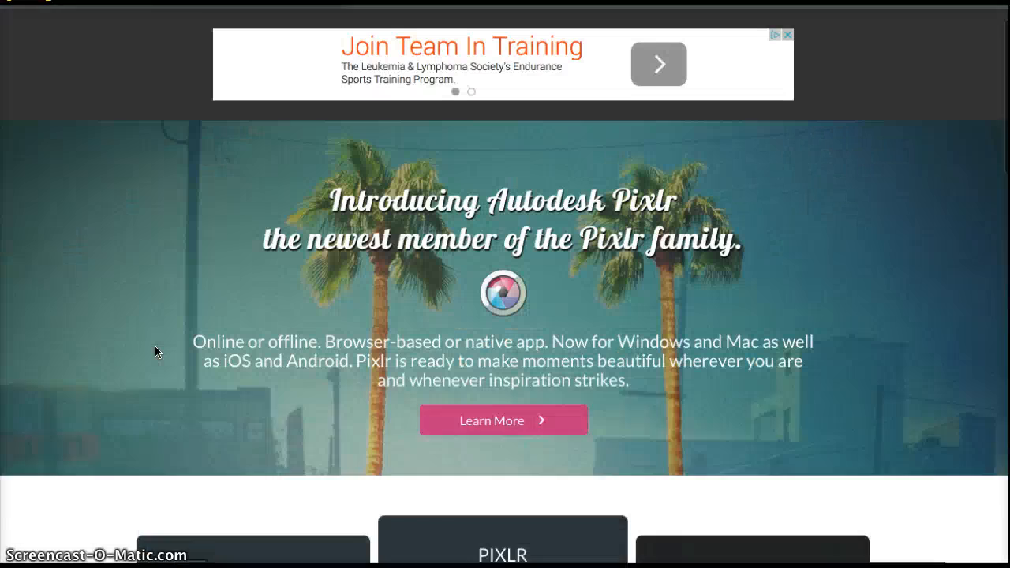